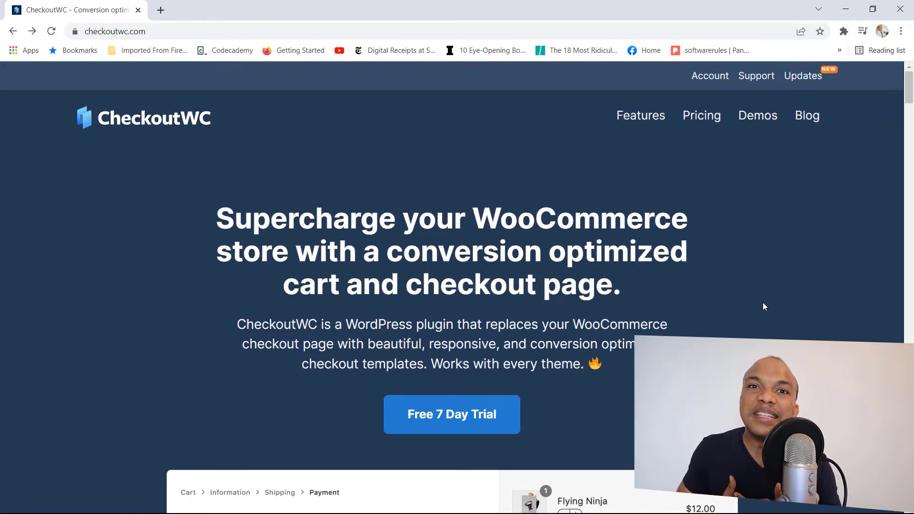
- Look through the CheckoutWC homepage, including the list of features and the plans that include them
scroll(758, 304, "down", 15)
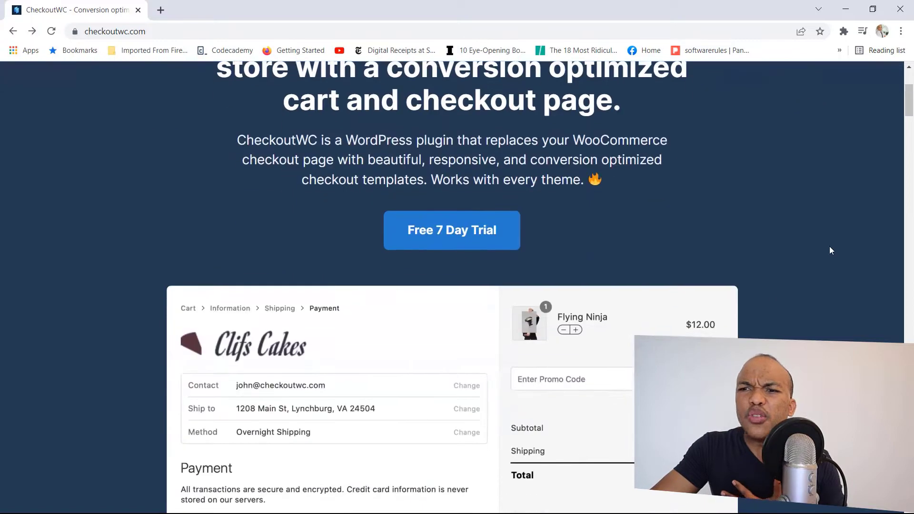
left_click_drag(908, 123, 861, 329)
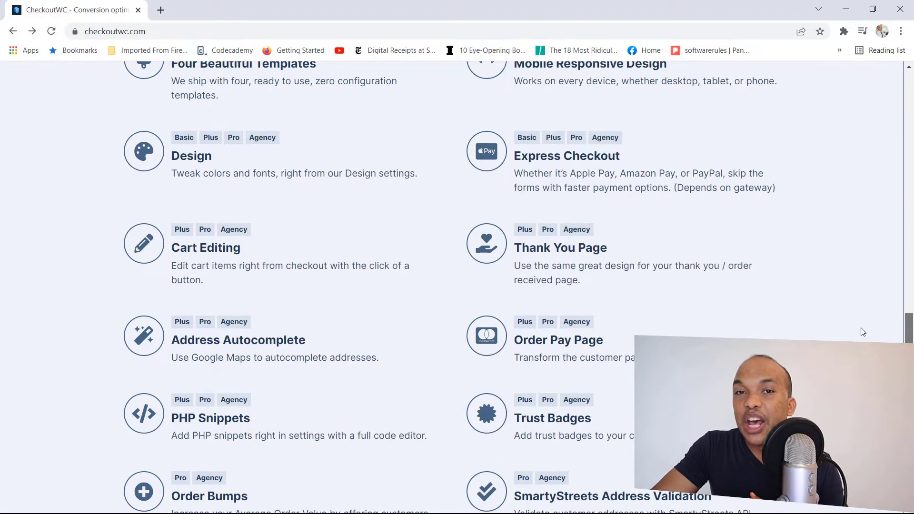
scroll(861, 327, "down", 1)
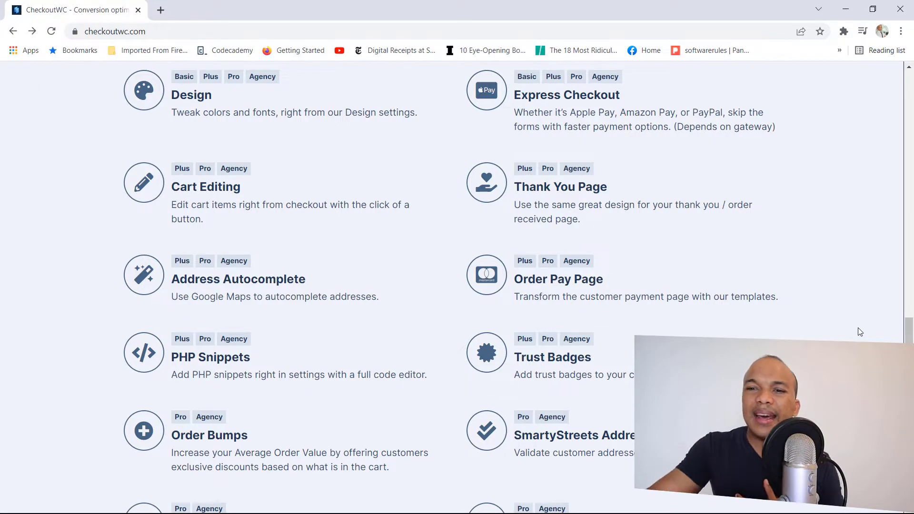
left_click_drag(906, 328, 909, 84)
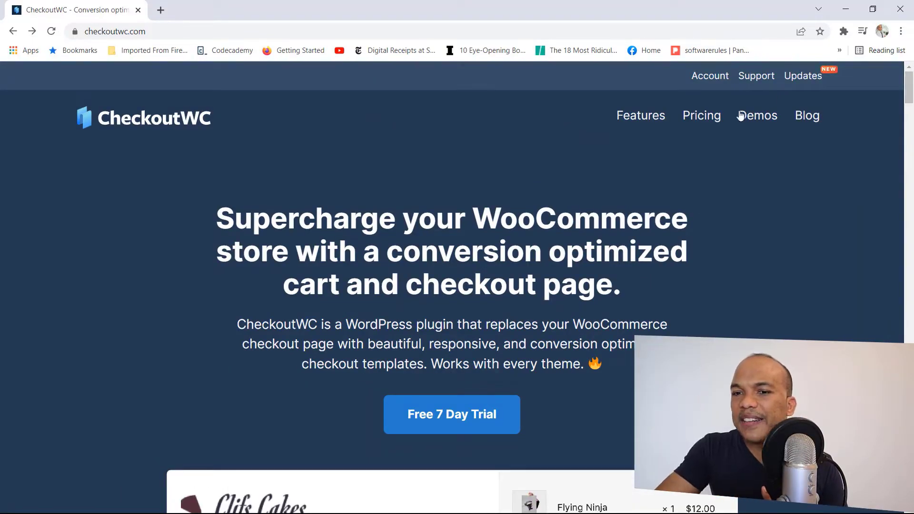
- Open the CheckoutWC pricing page and review the Basic, Plus, Pro and Agency yearly plans
left_click(715, 116)
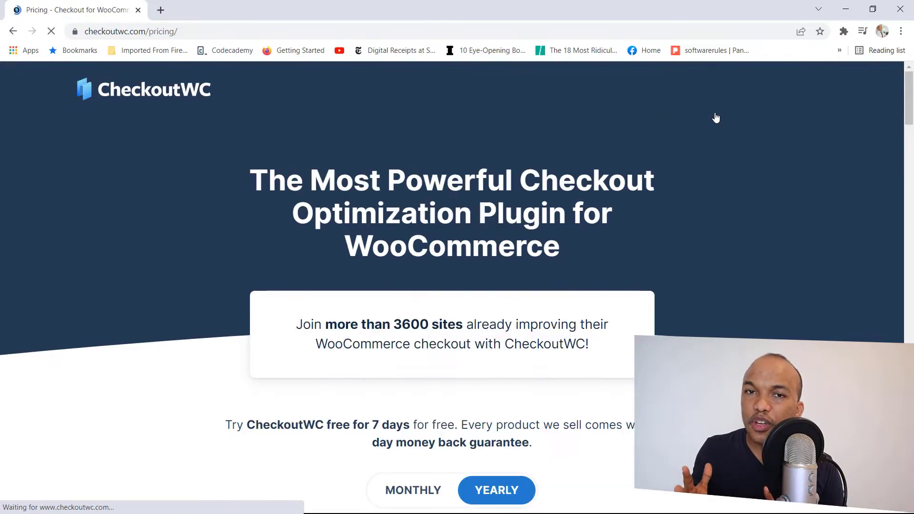
scroll(730, 209, "down", 9)
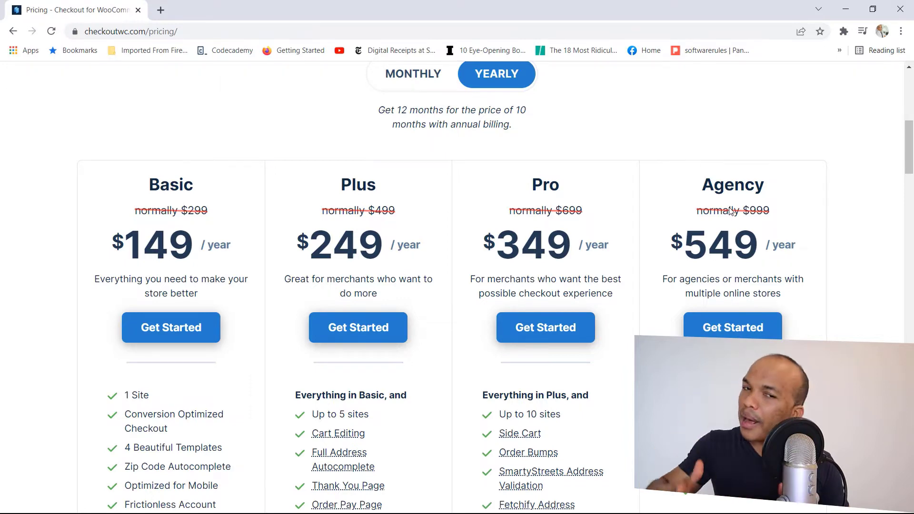
scroll(870, 259, "up", 9)
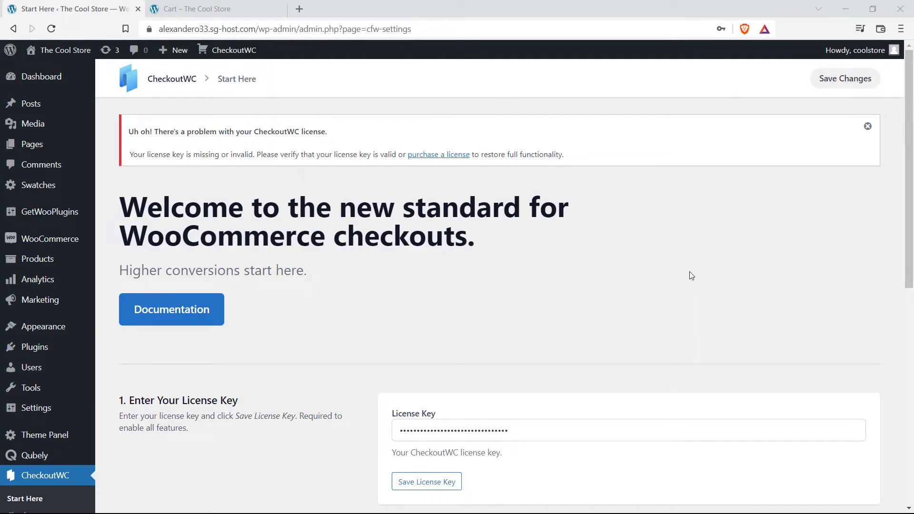
- Activate the saved CheckoutWC license for this site
scroll(686, 269, "down", 3)
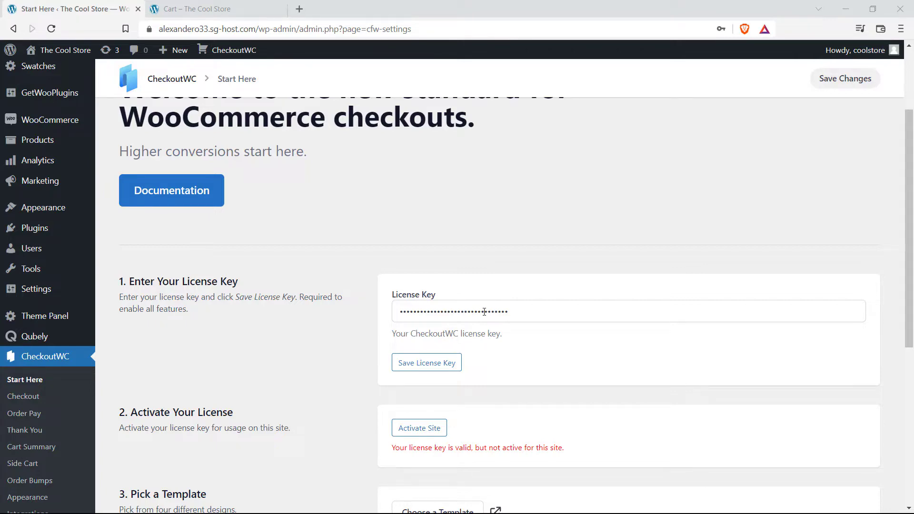
scroll(529, 328, "down", 3)
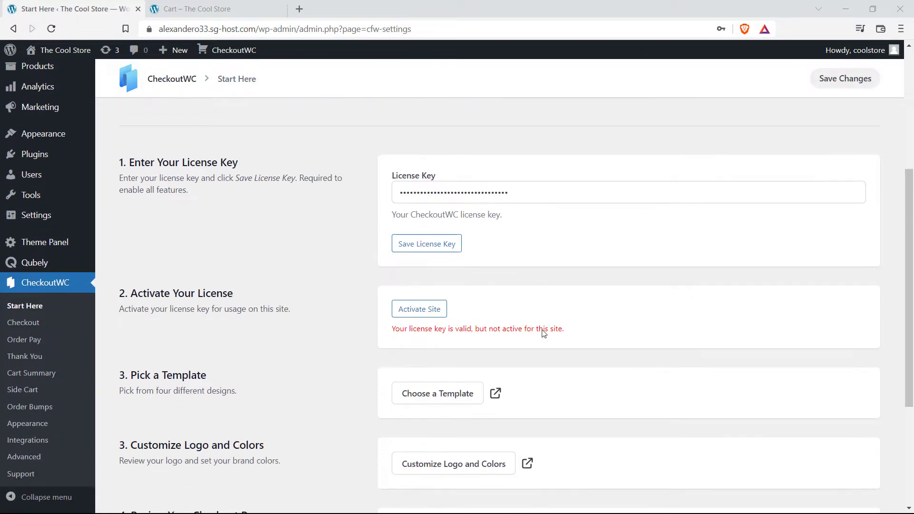
left_click(421, 316)
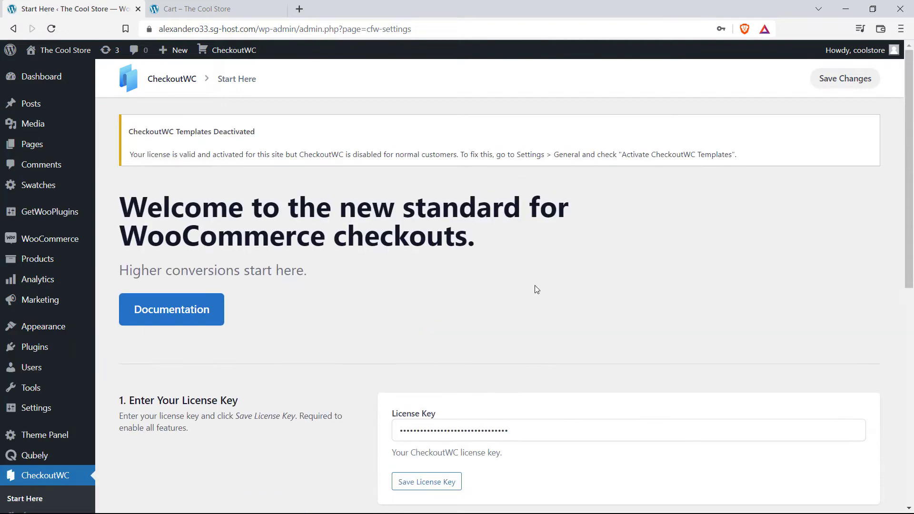
- Enable the Activate CheckoutWC Templates option on the Start Here page and save the changes
scroll(536, 286, "down", 7)
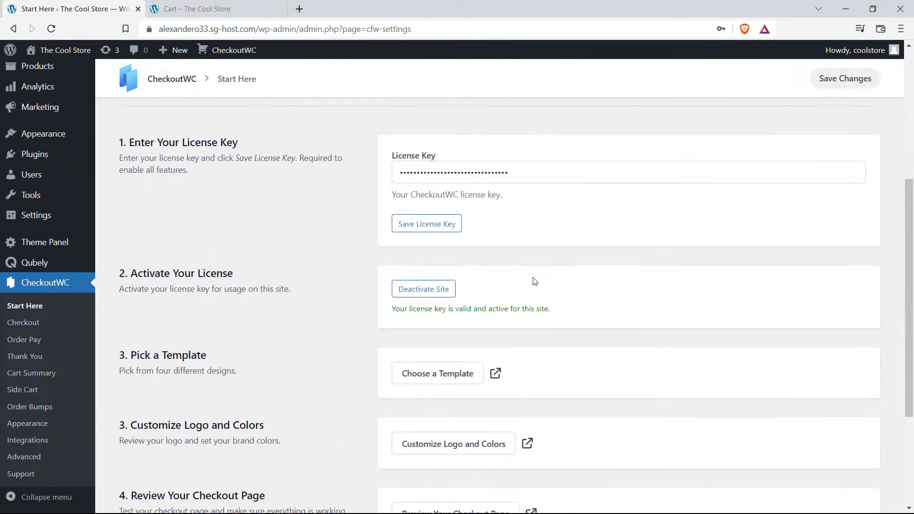
scroll(533, 281, "down", 2)
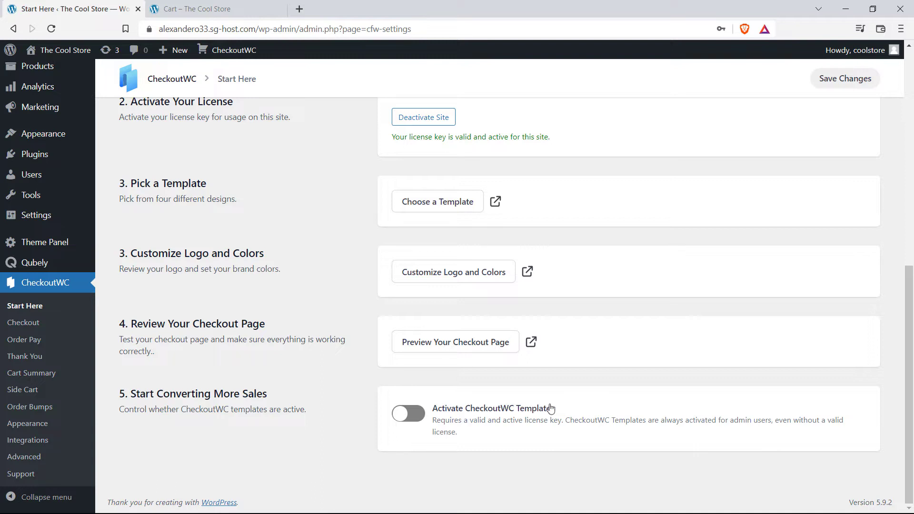
left_click(417, 418)
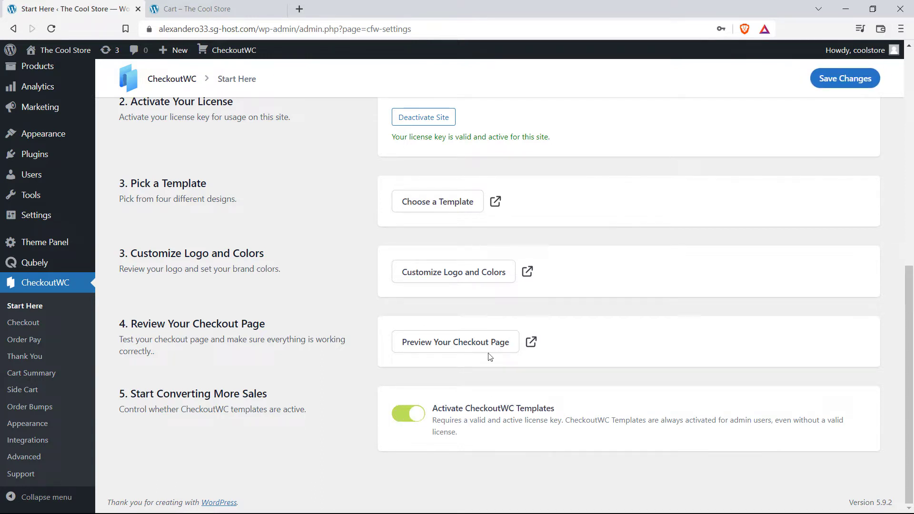
left_click(850, 89)
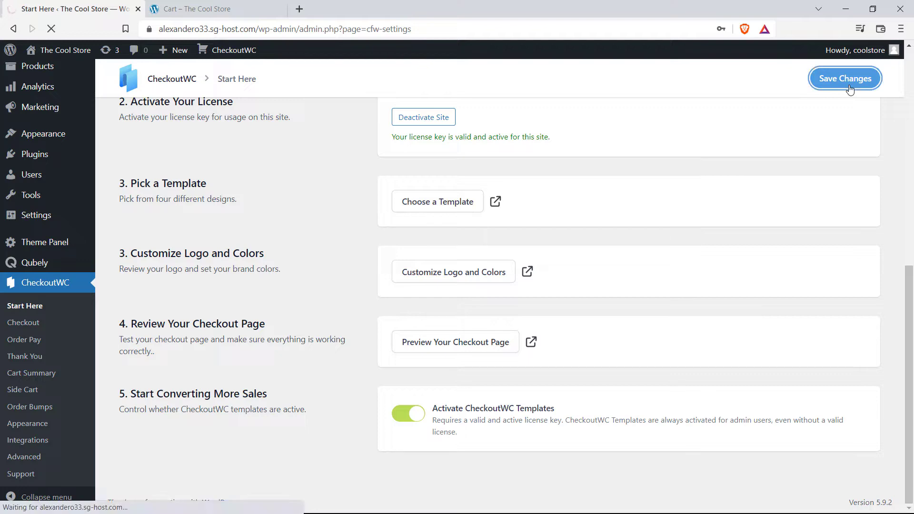
- Proceed from the store's cart to checkout and examine the new checkout page from header to footer
key("ctrl+Tab")
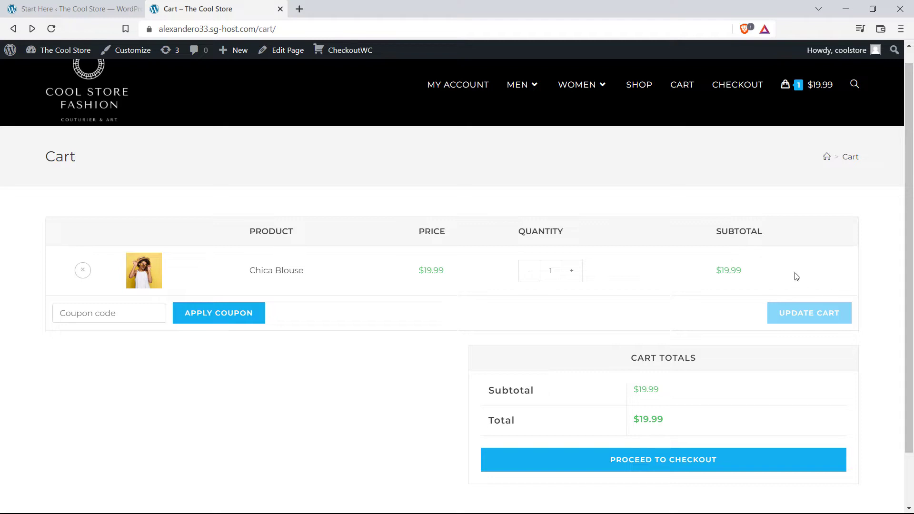
left_click(698, 461)
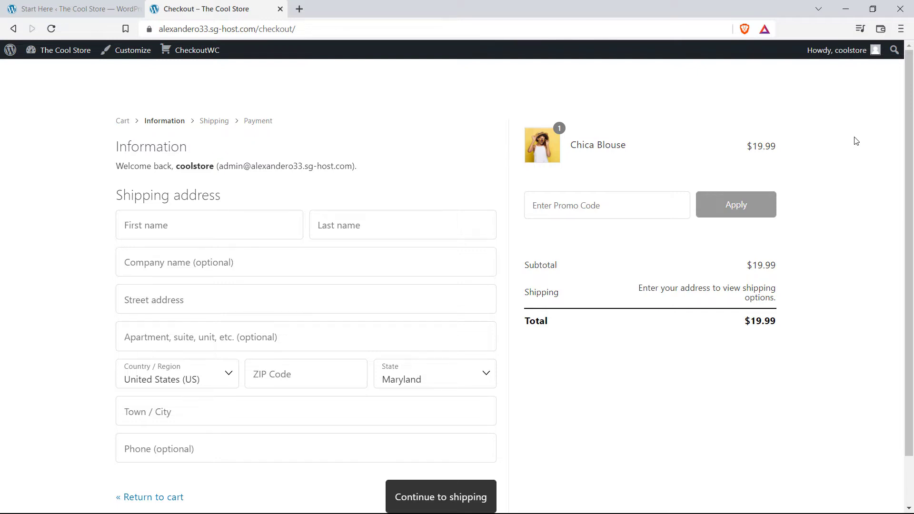
scroll(889, 159, "down", 2)
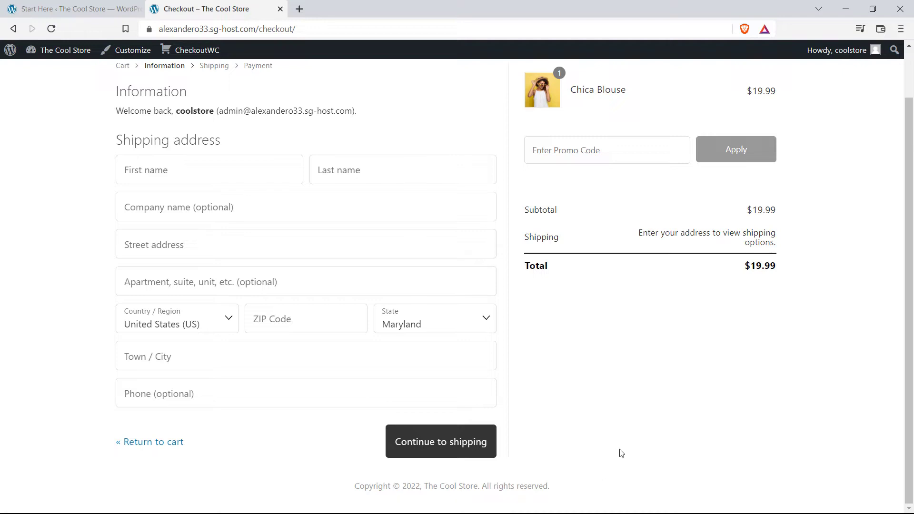
scroll(632, 398, "up", 2)
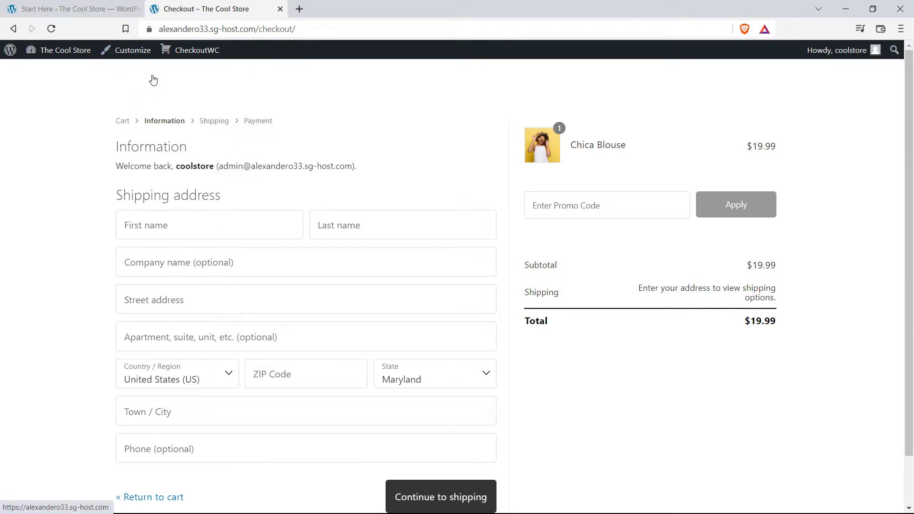
scroll(644, 257, "down", 2)
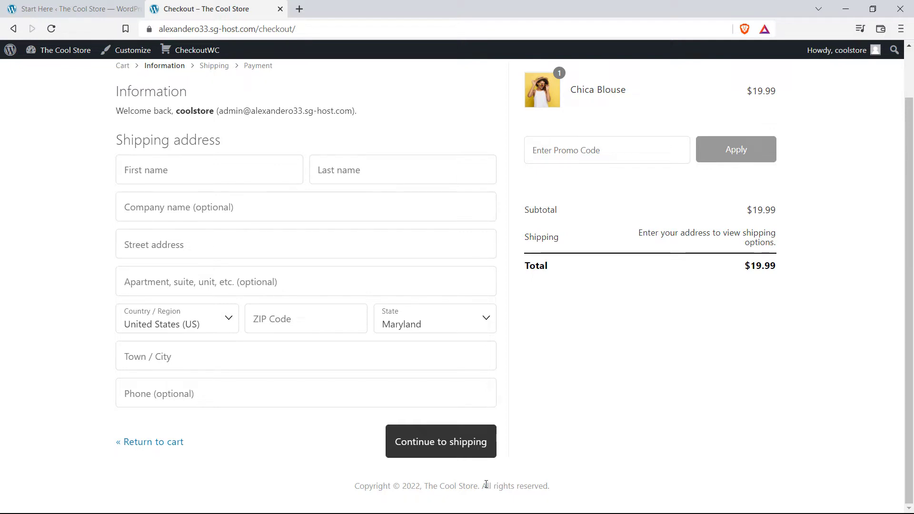
scroll(519, 464, "up", 2)
- Open the cart page in a separate tab to inspect the theme's header and footer, and close it
right_click(122, 121)
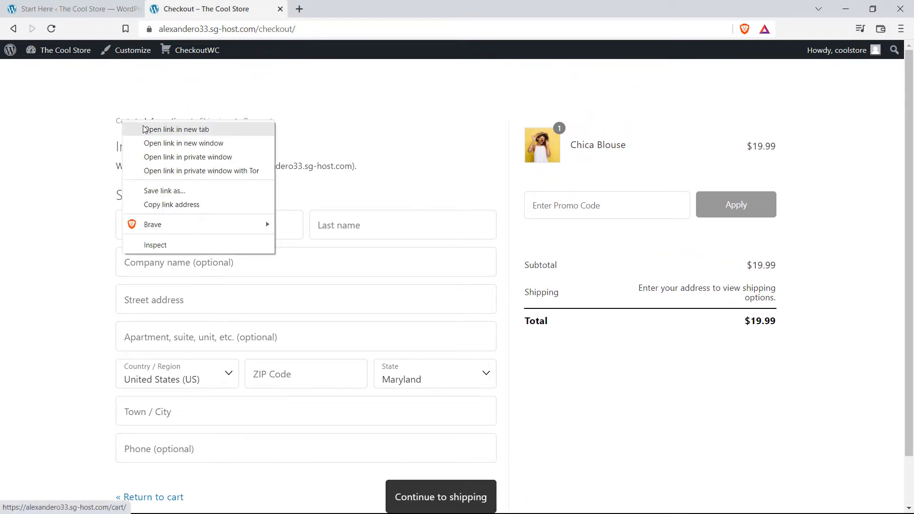
left_click(134, 127)
left_click(382, 8)
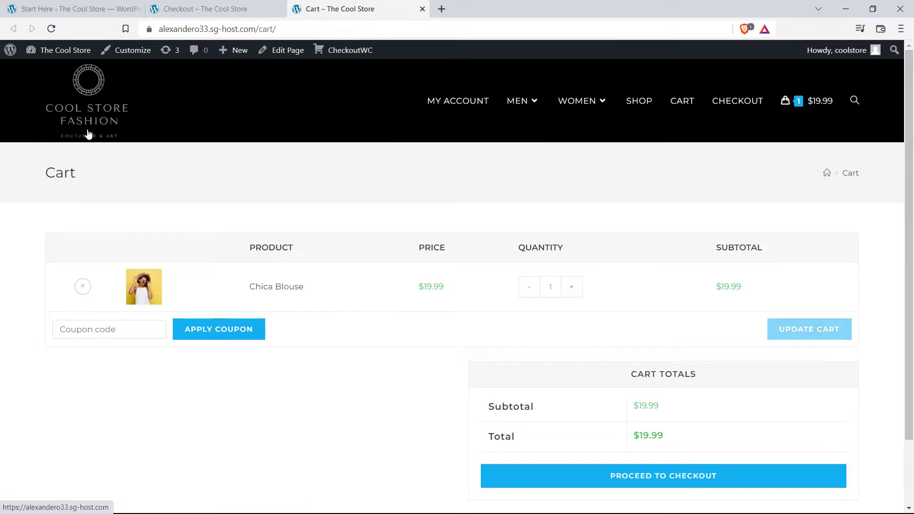
scroll(457, 281, "down", 2)
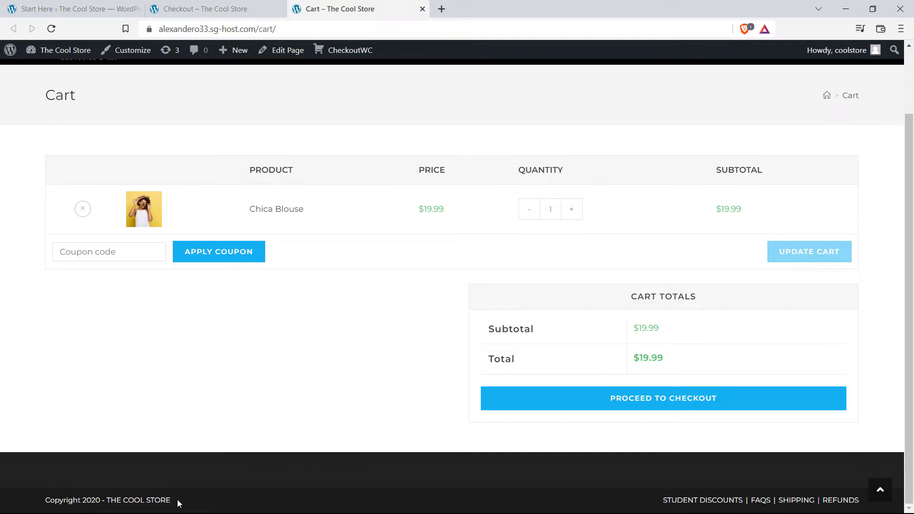
left_click(422, 9)
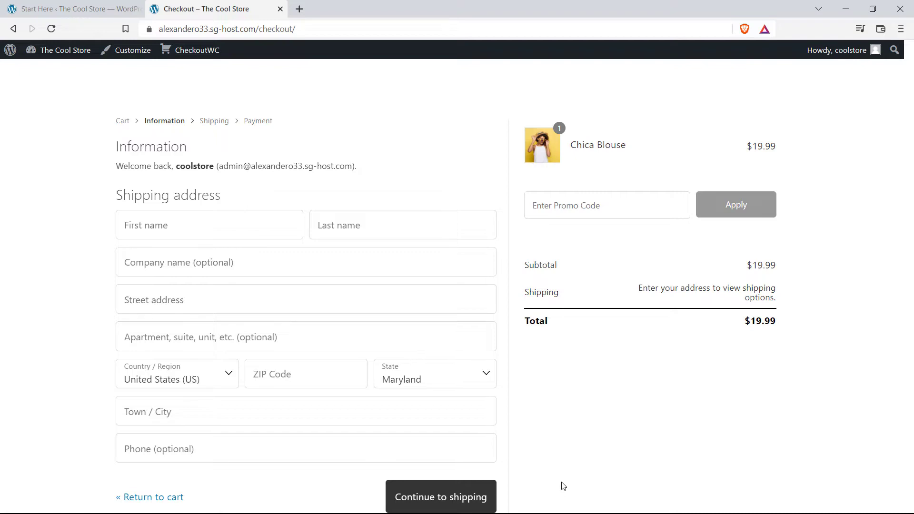
- Open CheckoutWC's Appearance settings and review the logo, label style, footer text, typography, custom CSS and color options
left_click(71, 9)
scroll(495, 262, "down", 8)
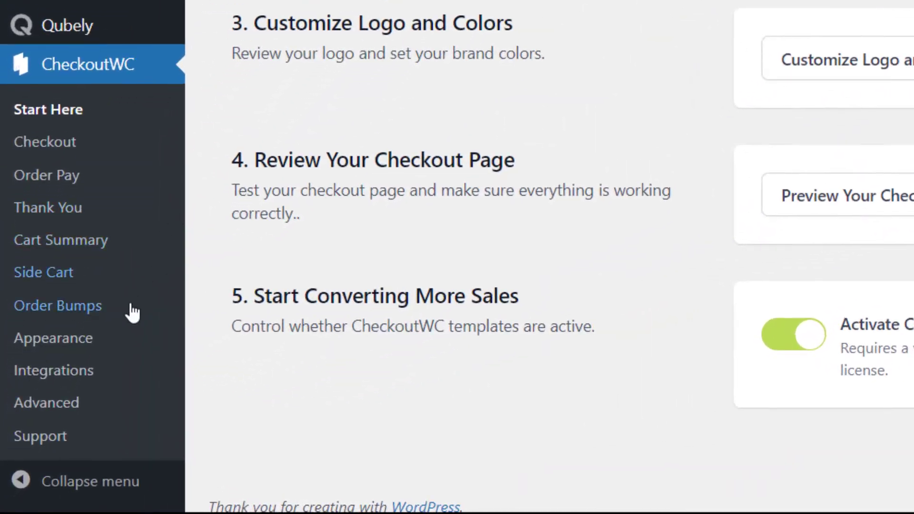
left_click(95, 341)
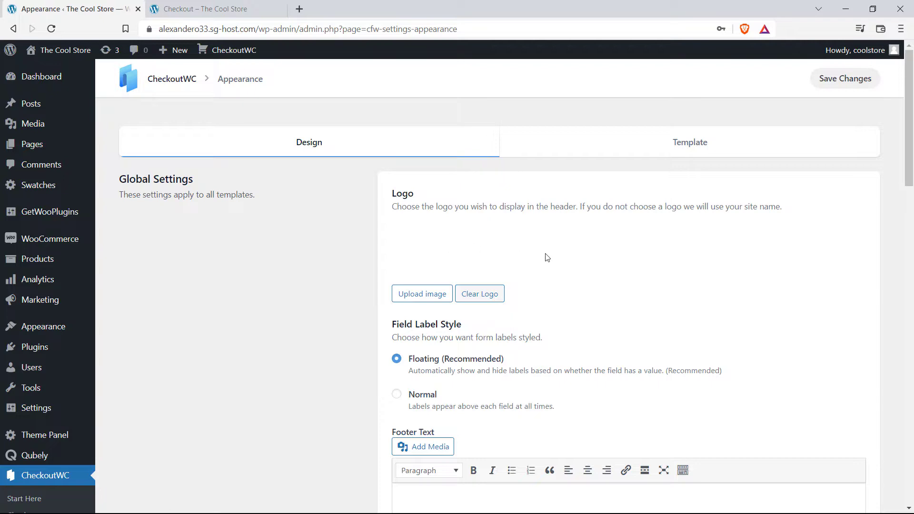
scroll(576, 256, "down", 1)
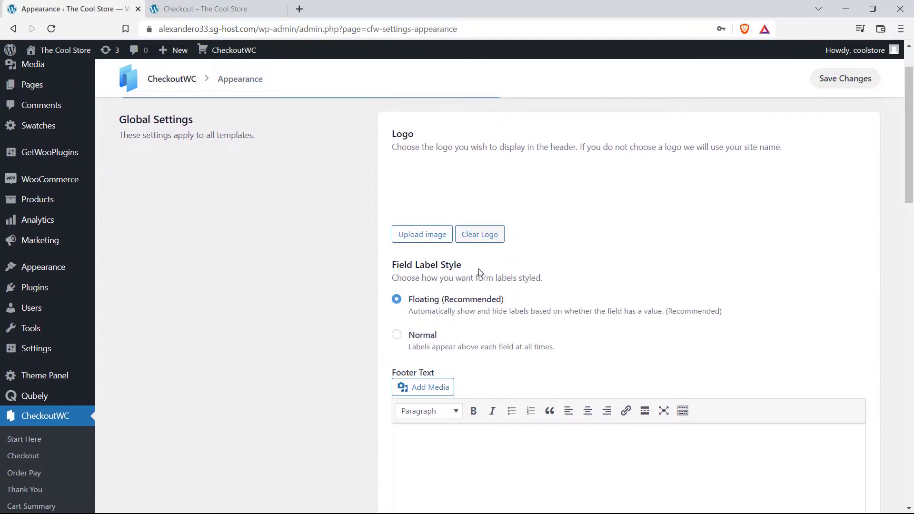
scroll(619, 276, "down", 4)
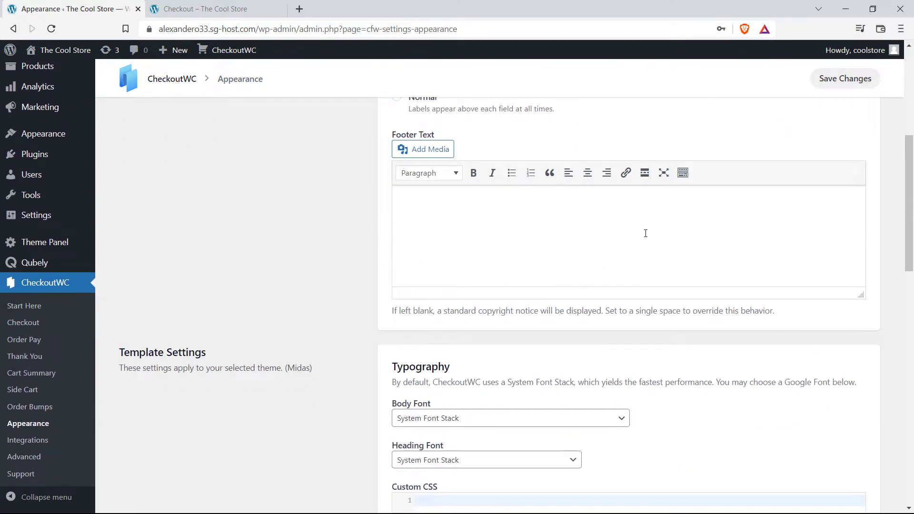
scroll(645, 233, "down", 5)
scroll(646, 238, "up", 1)
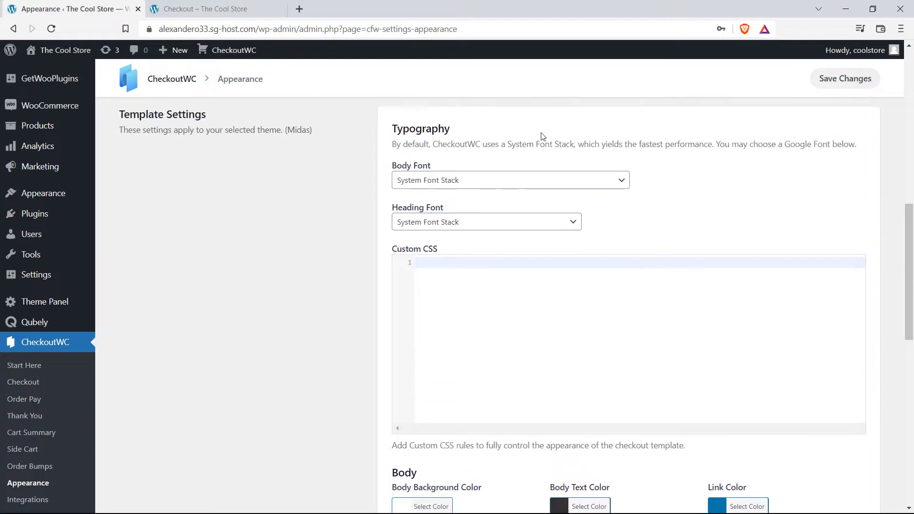
scroll(601, 206, "down", 5)
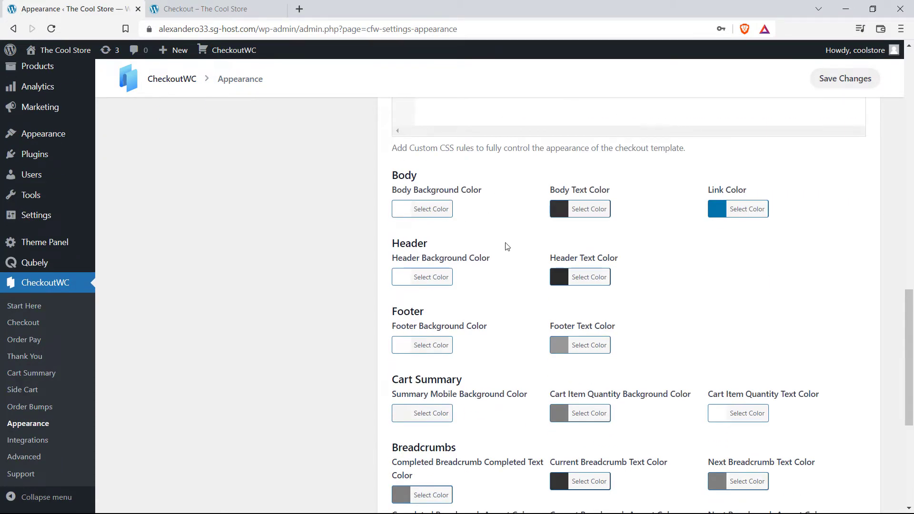
scroll(555, 290, "down", 5)
scroll(557, 282, "up", 5)
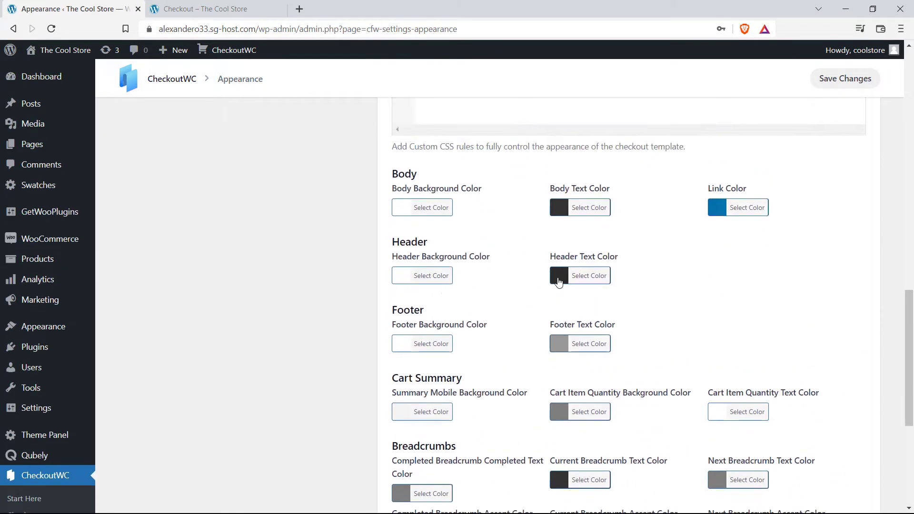
scroll(558, 281, "up", 10)
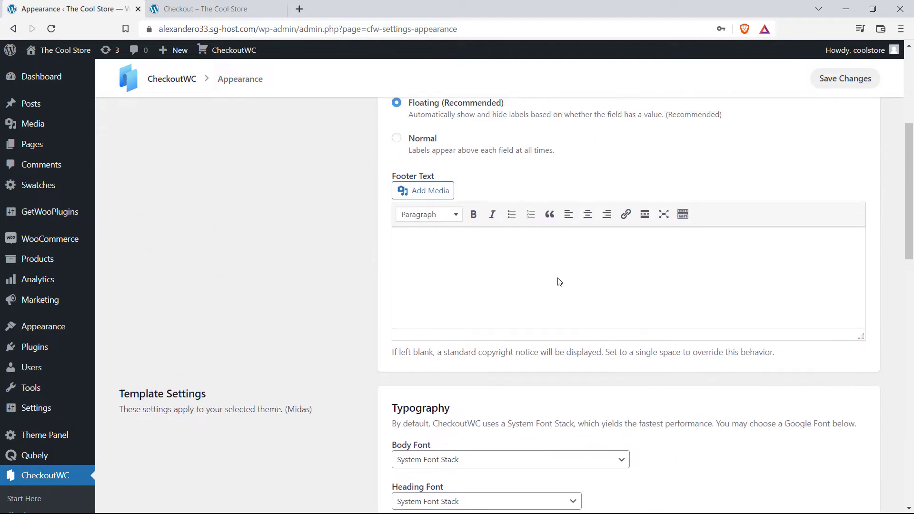
scroll(559, 281, "up", 3)
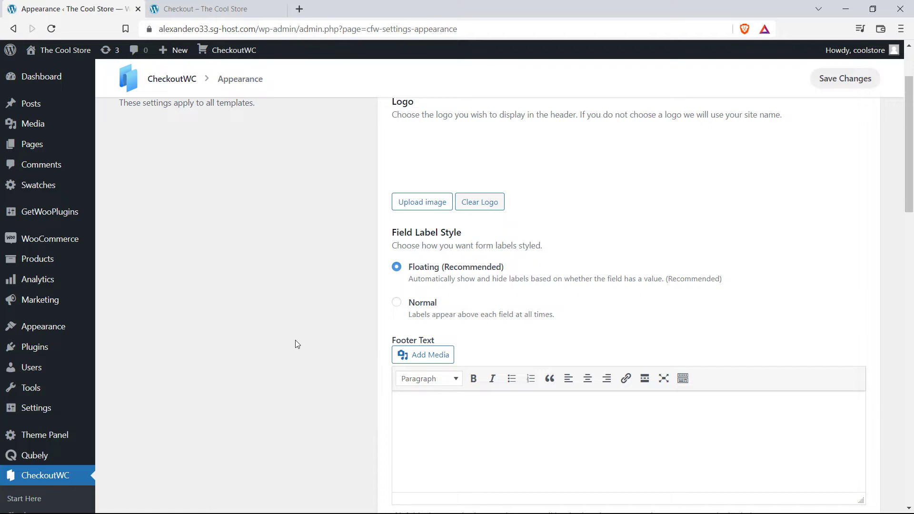
- In CheckoutWC's Advanced settings, set the Template Loader to WordPress Theme and save the changes
scroll(292, 341, "down", 3)
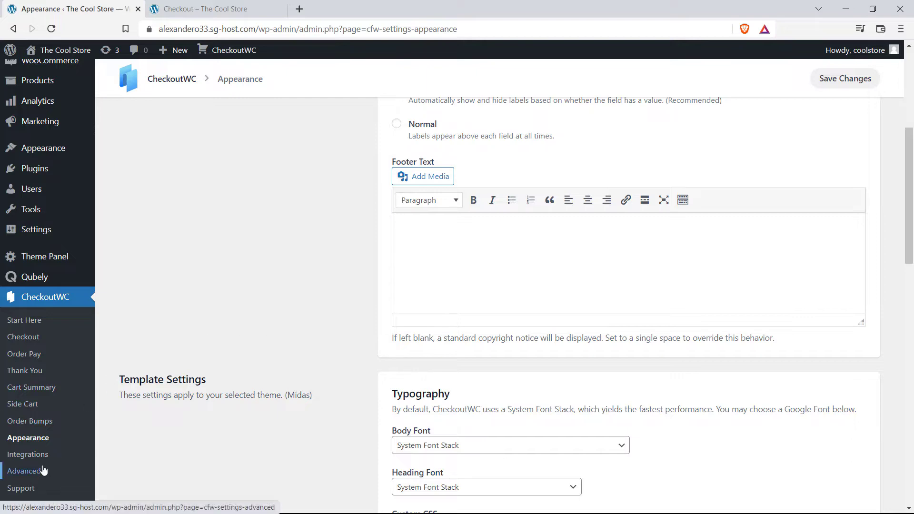
left_click(24, 471)
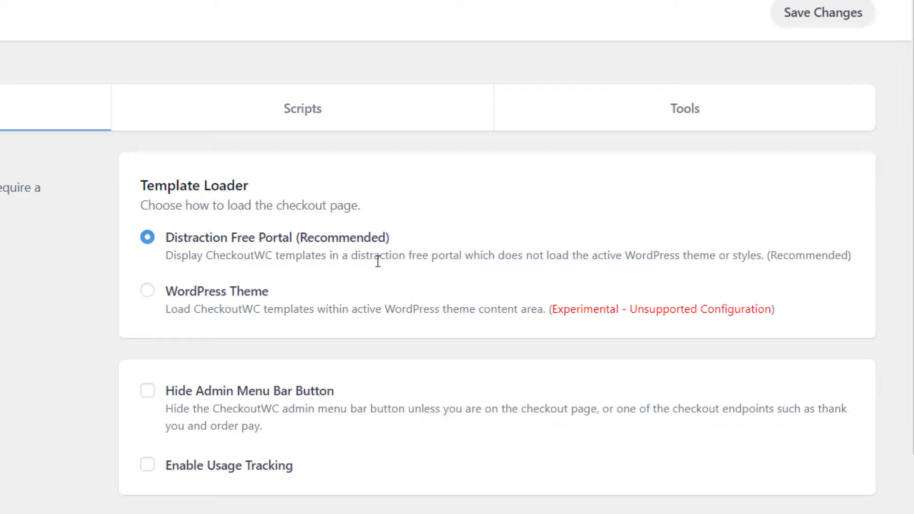
left_click(148, 296)
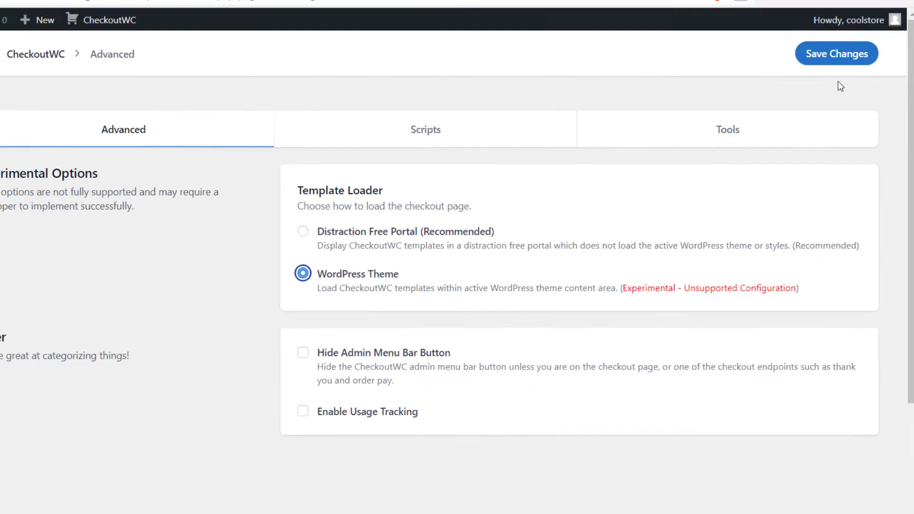
left_click(837, 59)
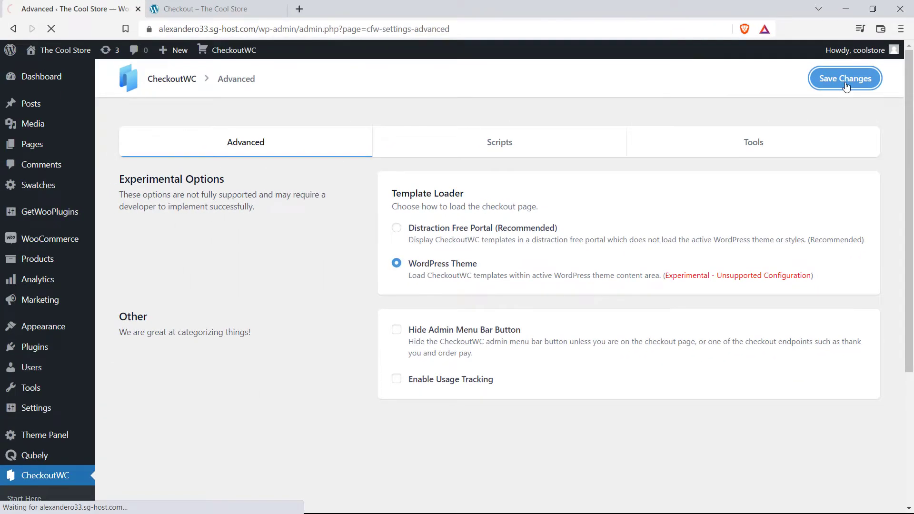
- Reload the store's checkout page and examine its layout from header to footer
left_click(224, 9)
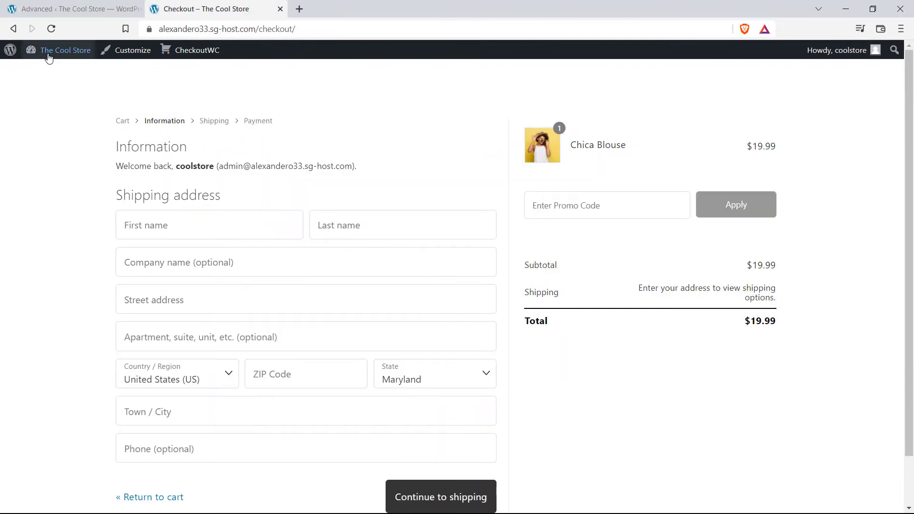
left_click(51, 29)
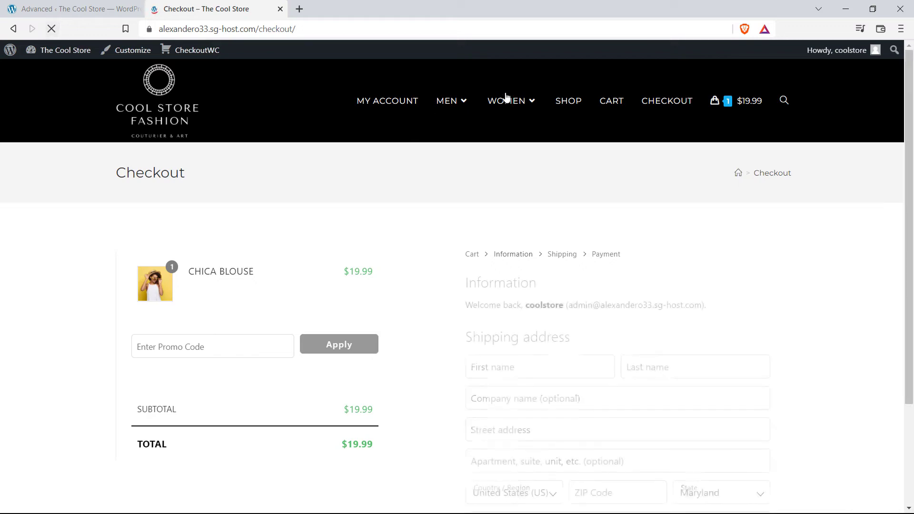
scroll(747, 204, "down", 4)
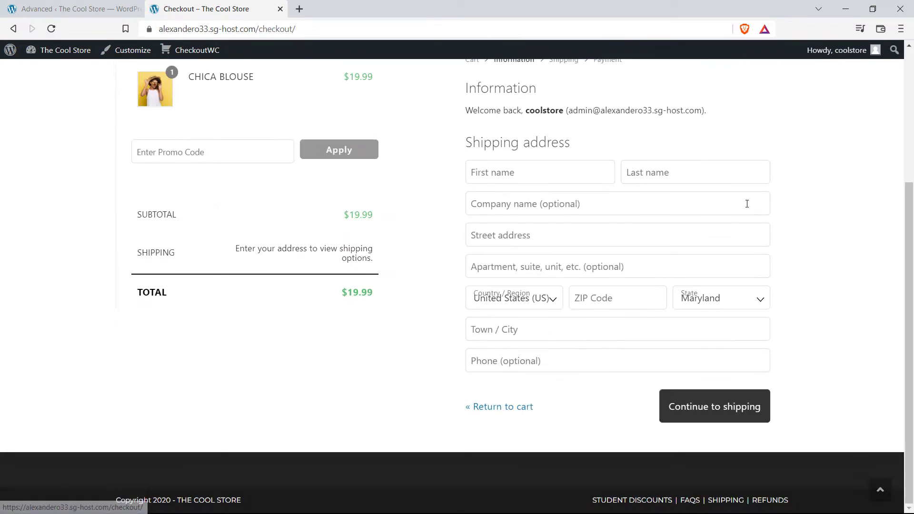
scroll(861, 341, "up", 4)
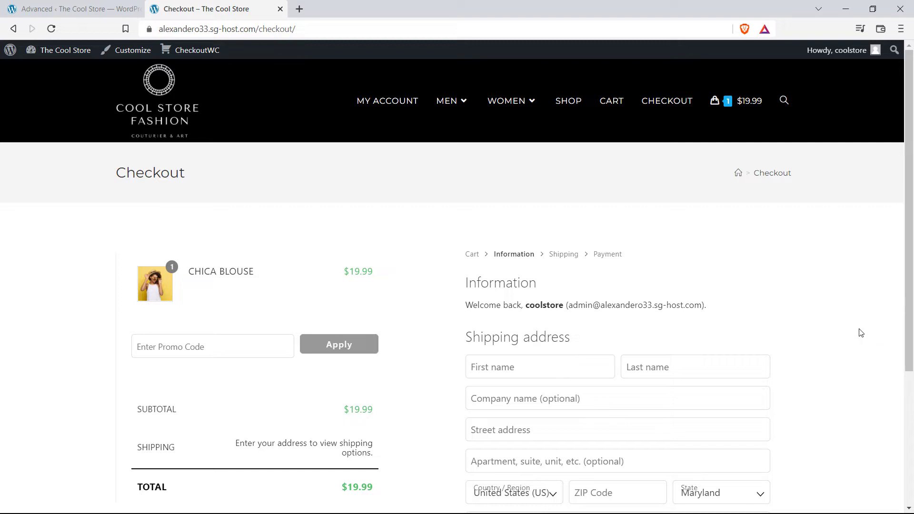
- Set the Template Loader back to Distraction Free Portal (Recommended) in the Advanced settings and save the changes
left_click(90, 8)
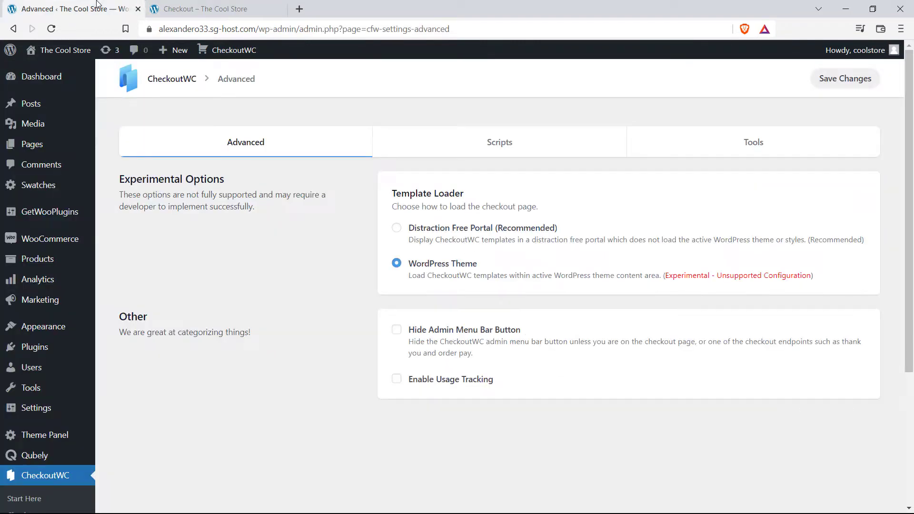
left_click(397, 228)
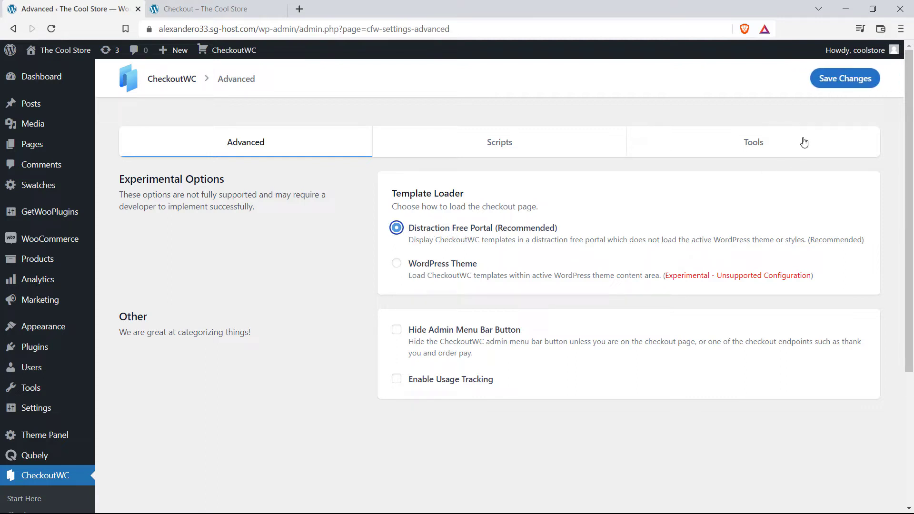
left_click(837, 82)
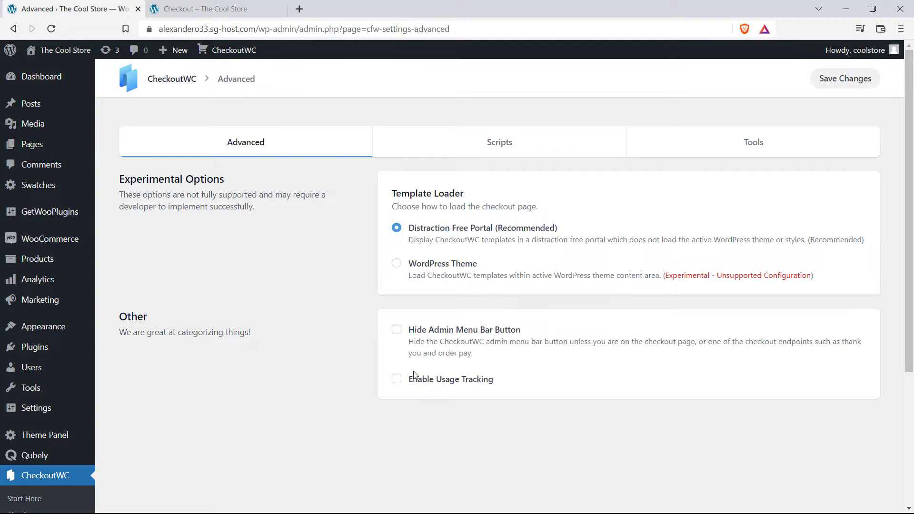
- Review the Global, Checkout, Thank You and Order Pay script fields in the Advanced settings, and open the Tools section
left_click(516, 149)
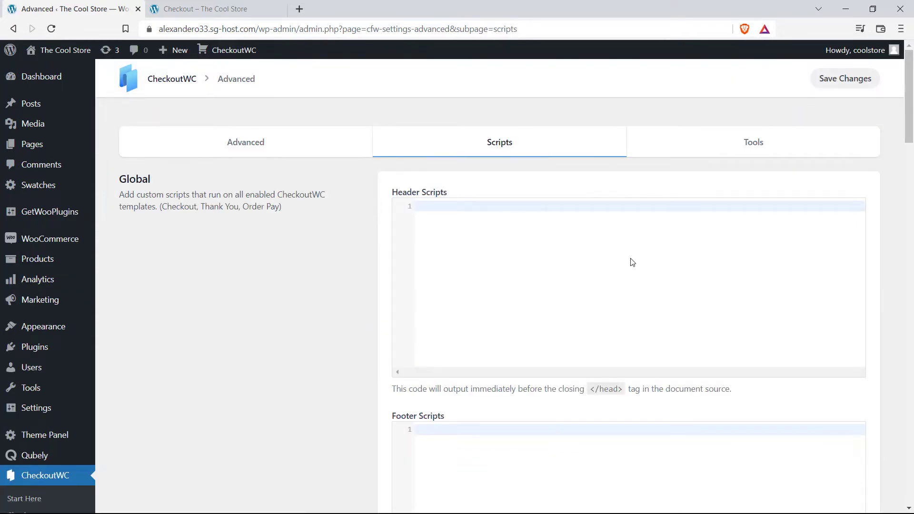
scroll(630, 261, "down", 5)
scroll(547, 245, "up", 3)
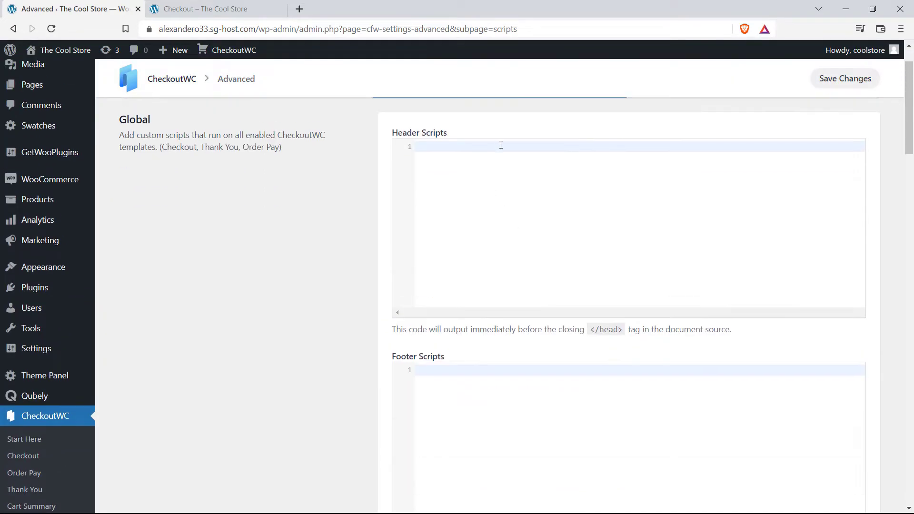
scroll(654, 255, "down", 5)
scroll(654, 256, "down", 5)
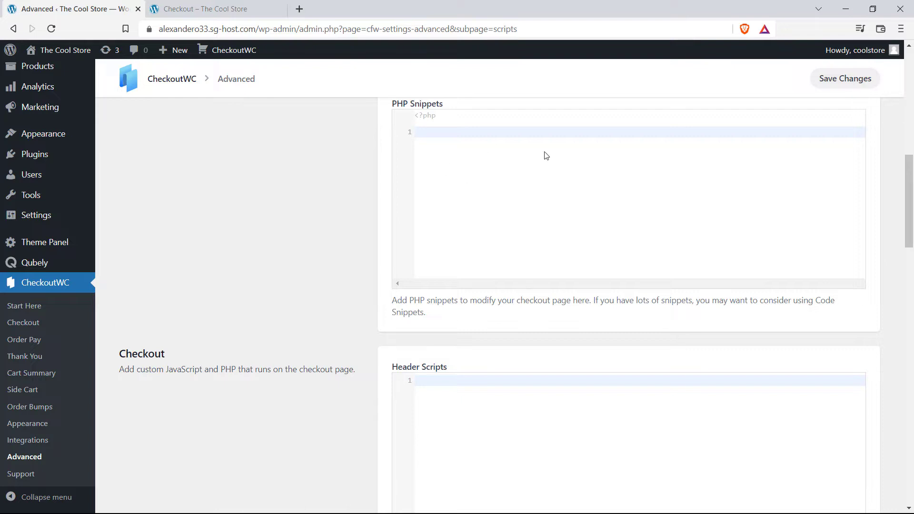
scroll(602, 230, "down", 2)
scroll(529, 286, "down", 5)
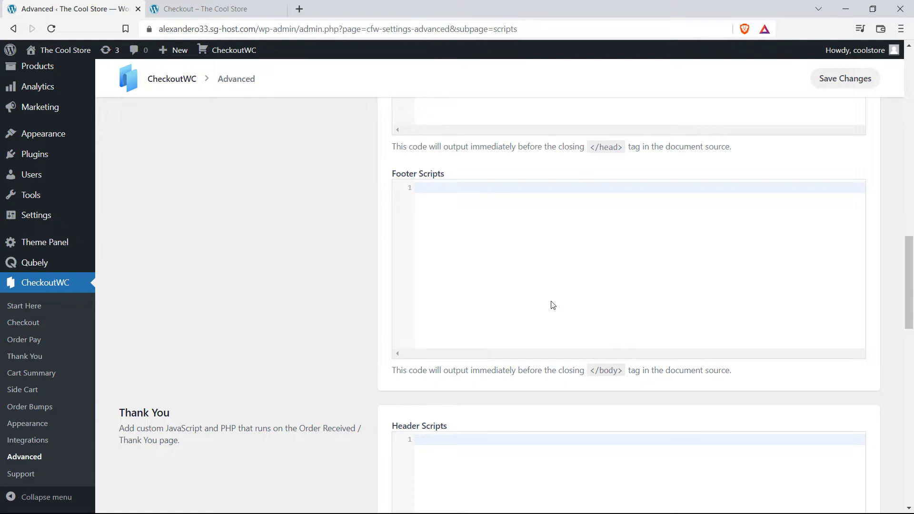
scroll(552, 304, "down", 10)
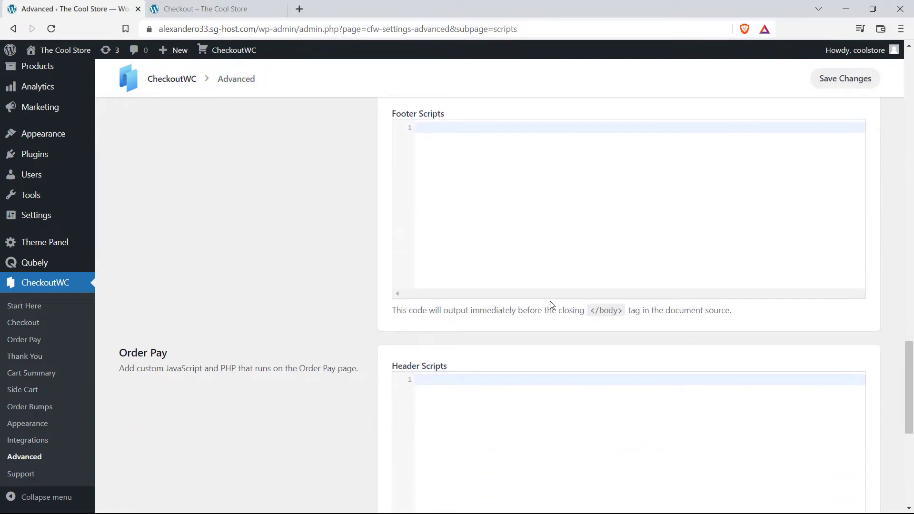
scroll(551, 304, "up", 3)
scroll(550, 304, "down", 4)
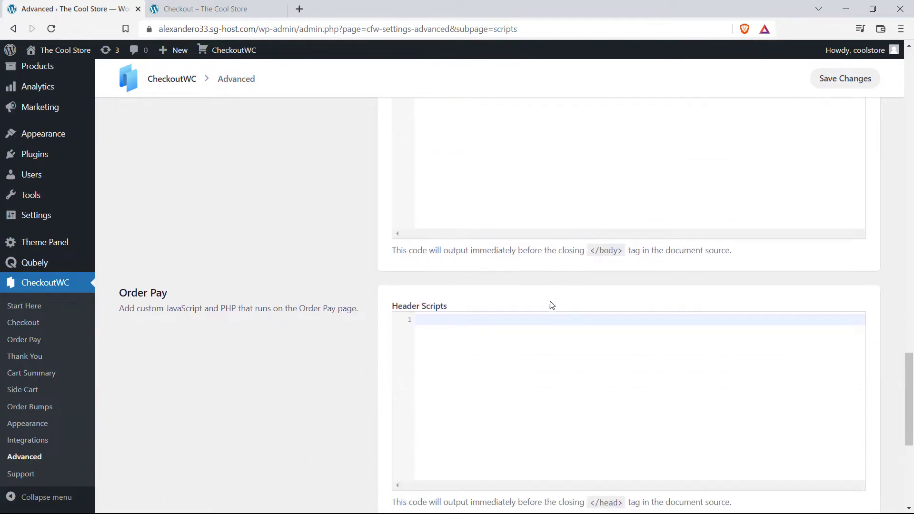
scroll(550, 305, "down", 6)
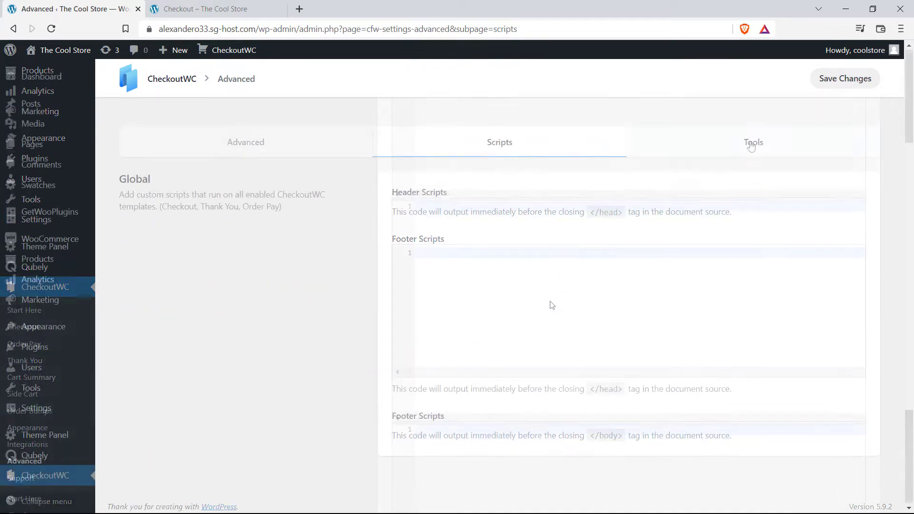
left_click(751, 145)
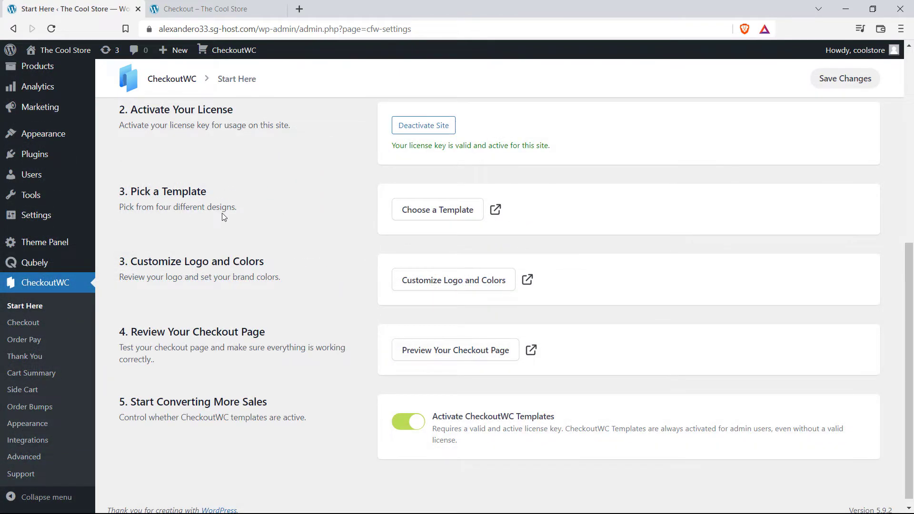
- Open the template chooser from the Start Here page and look over the Midas, Copify, Futurist and Glass templates
left_click(461, 222)
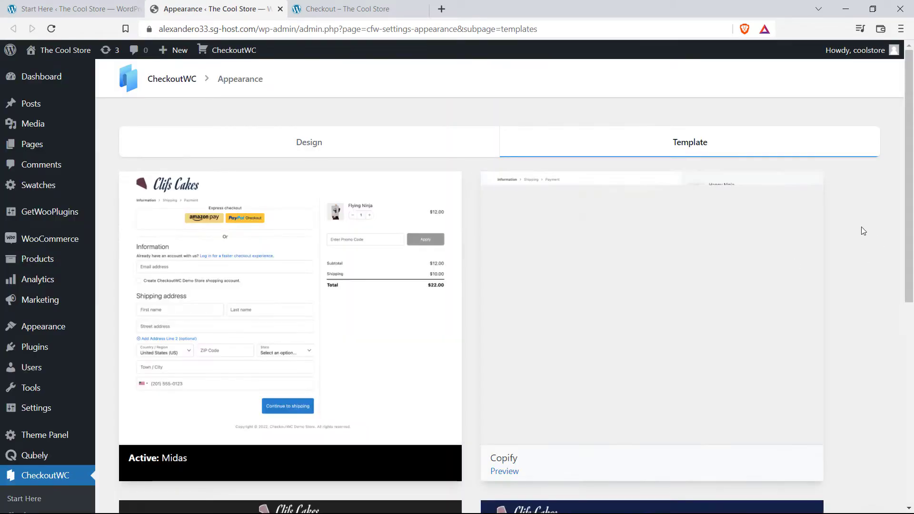
scroll(859, 227, "down", 3)
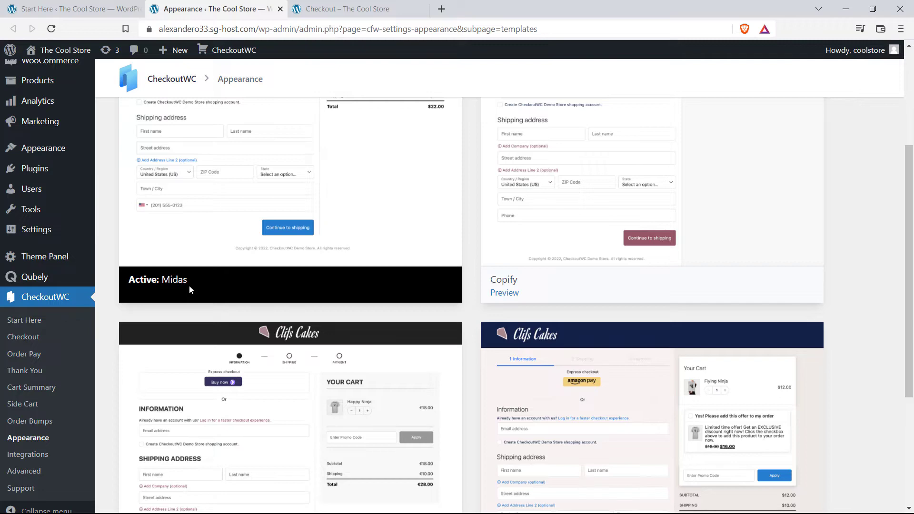
mouse_move(520, 287)
scroll(799, 267, "down", 4)
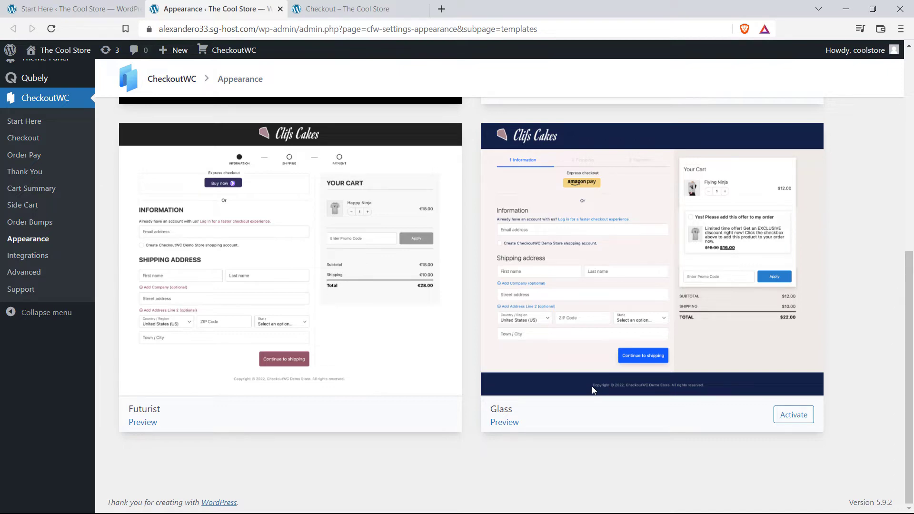
scroll(494, 277, "up", 8)
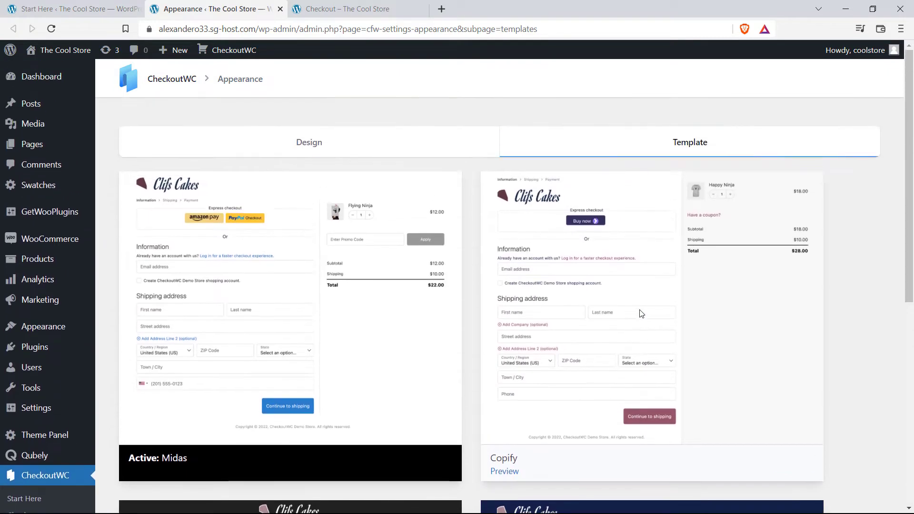
mouse_move(641, 314)
- Open the Design section of the Appearance settings and review the logo, label style, footer text, typography and color options
left_click(318, 144)
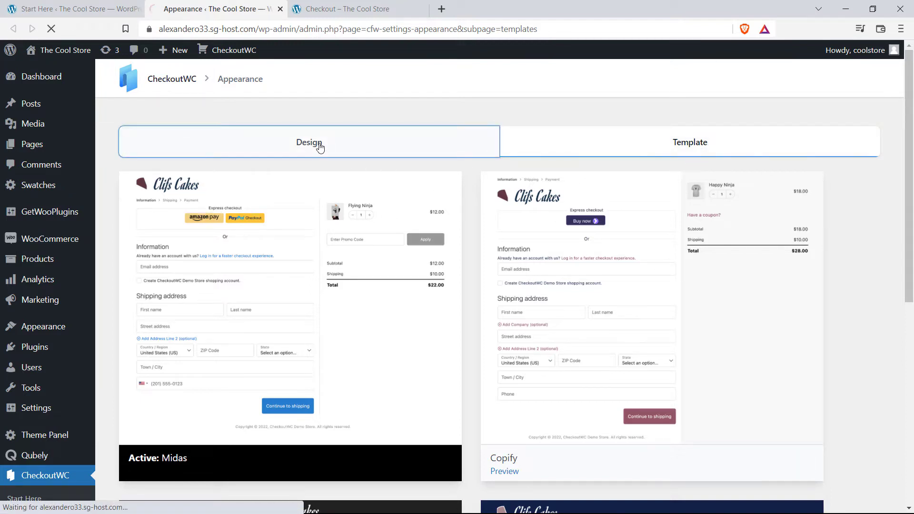
scroll(687, 241, "down", 4)
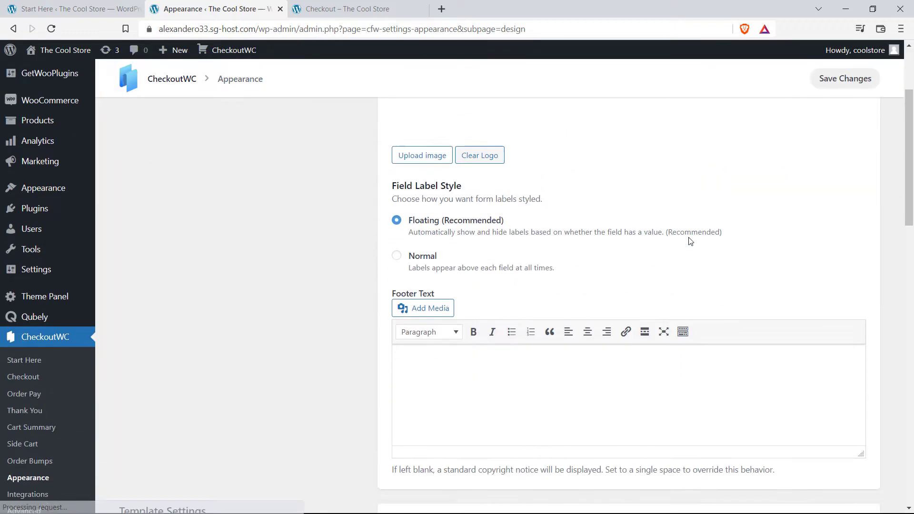
scroll(592, 255, "up", 4)
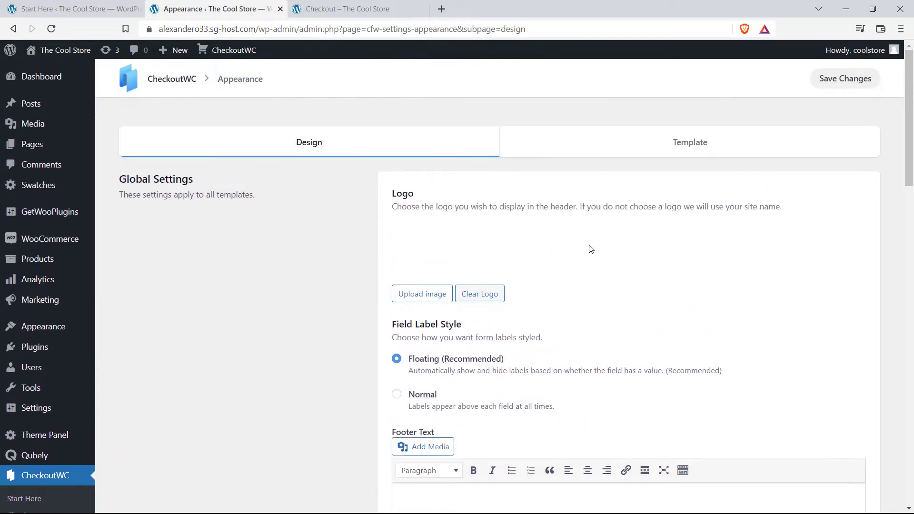
scroll(596, 261, "down", 10)
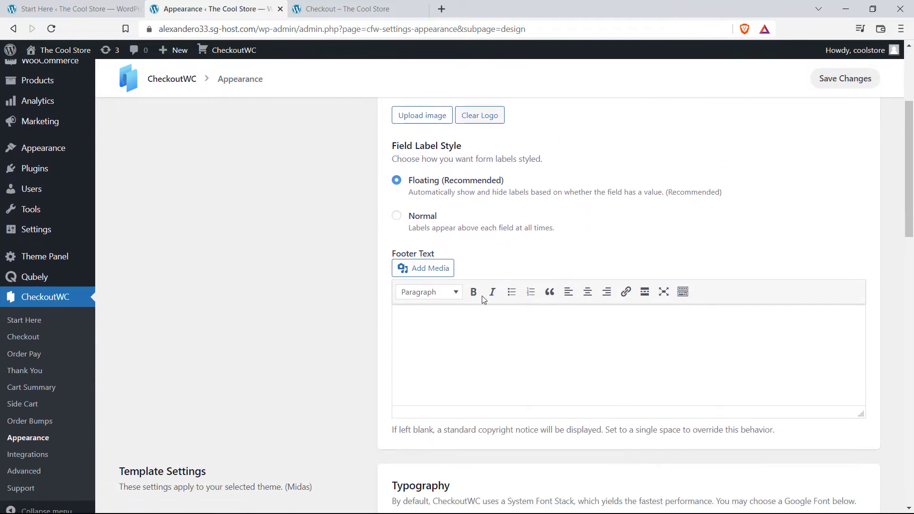
scroll(486, 286, "down", 10)
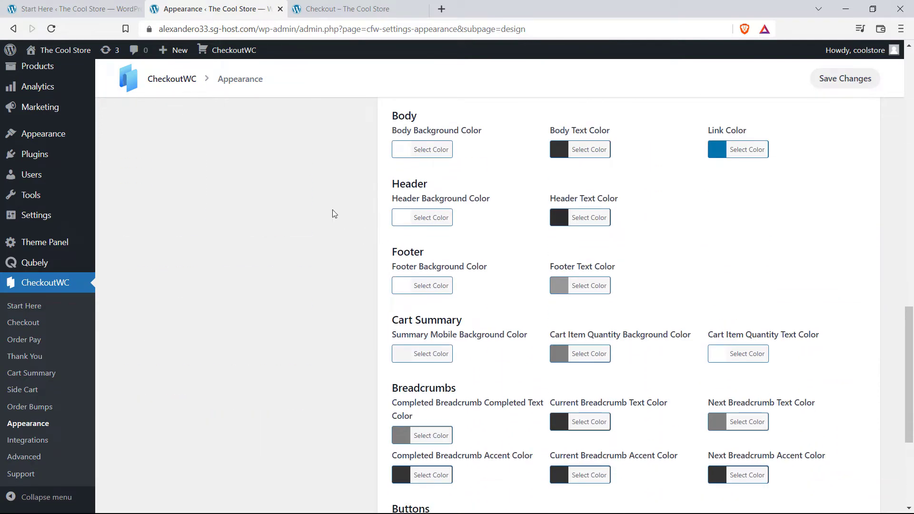
scroll(353, 218, "up", 3)
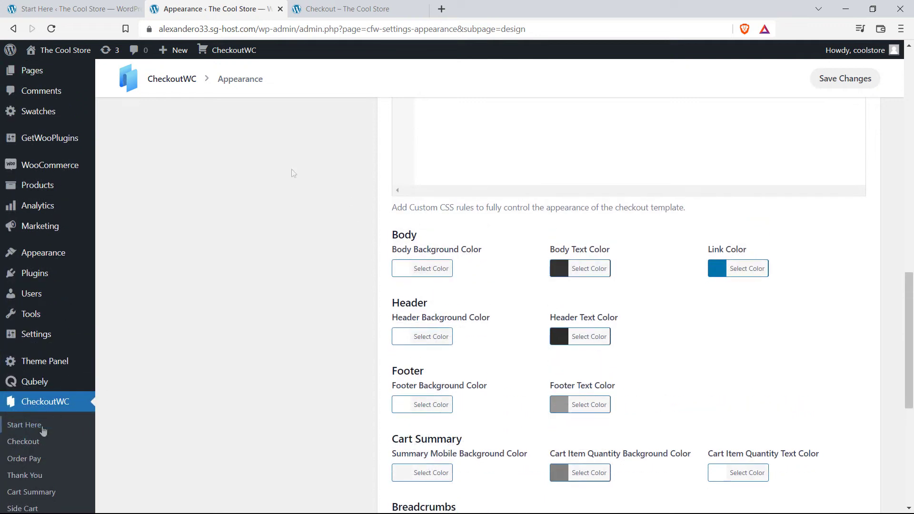
- Open CheckoutWC's Checkout settings and close the browser tab showing the store's checkout page
left_click(41, 443)
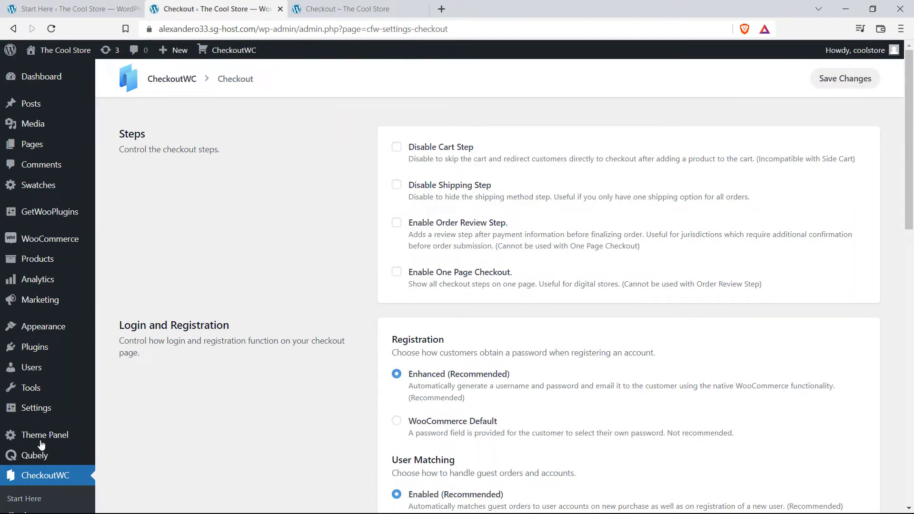
left_click(397, 13)
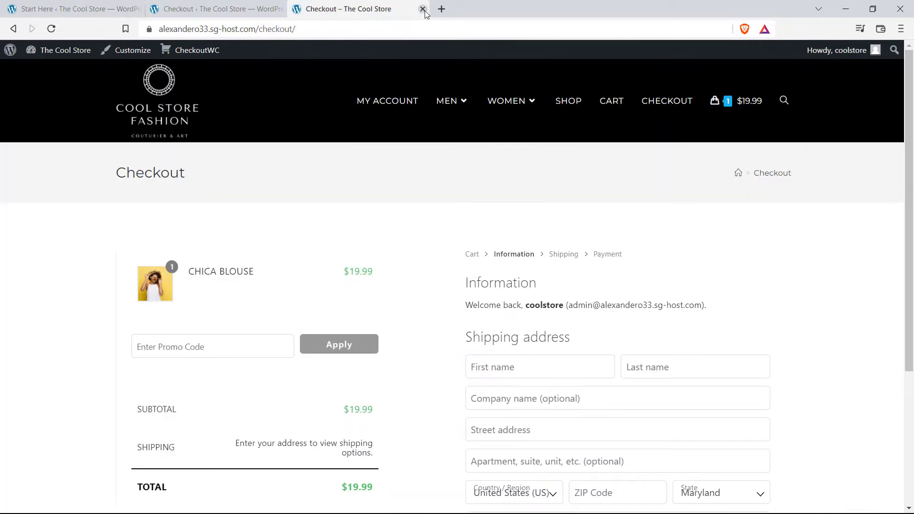
left_click(422, 9)
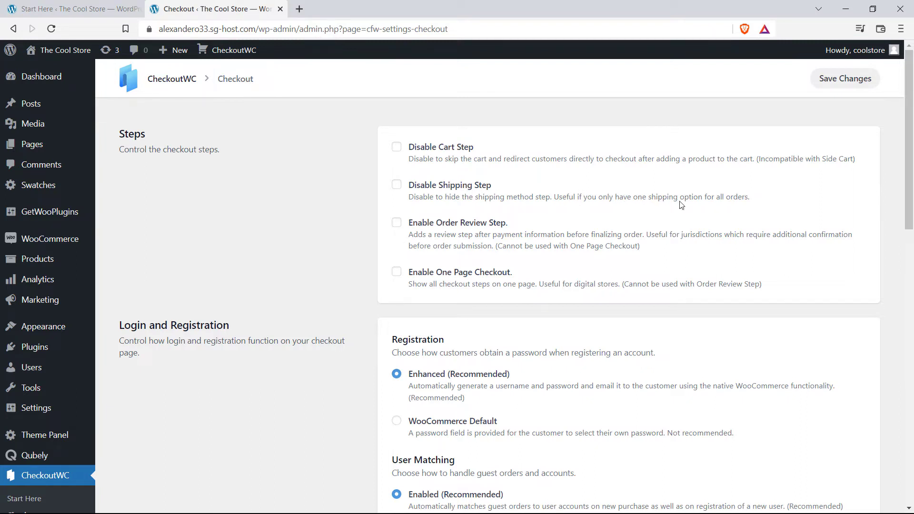
- Open the store's home page in a new browser tab and place that tab after the Checkout settings tab
left_click(126, 9)
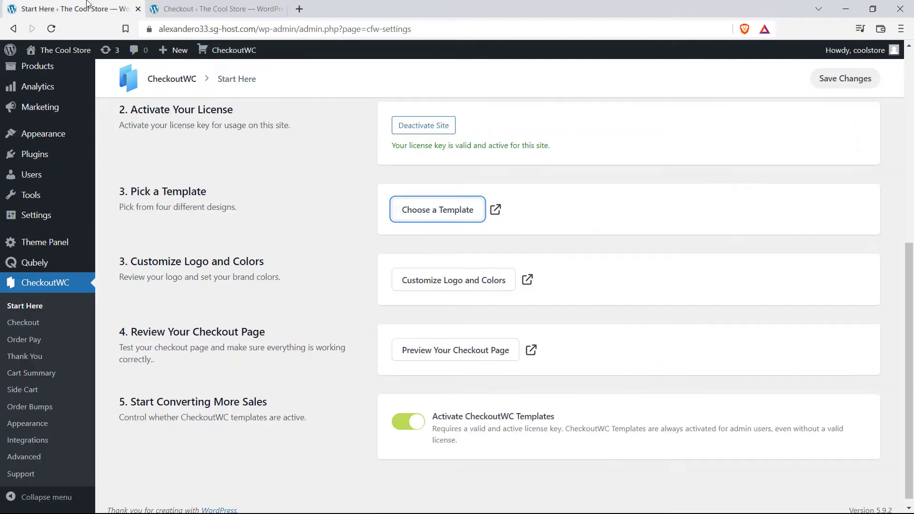
left_click(207, 4)
left_click(76, 8)
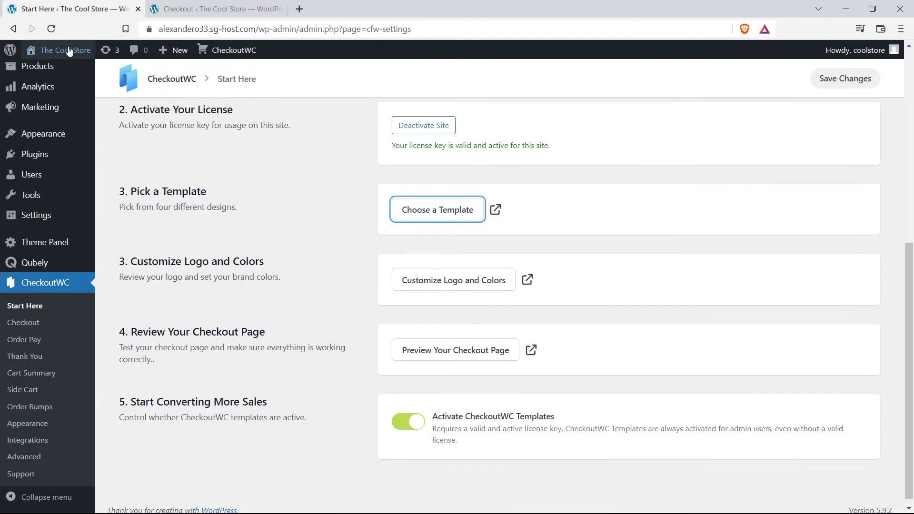
right_click(87, 56)
left_click(88, 58)
left_click_drag(214, 9, 343, 5)
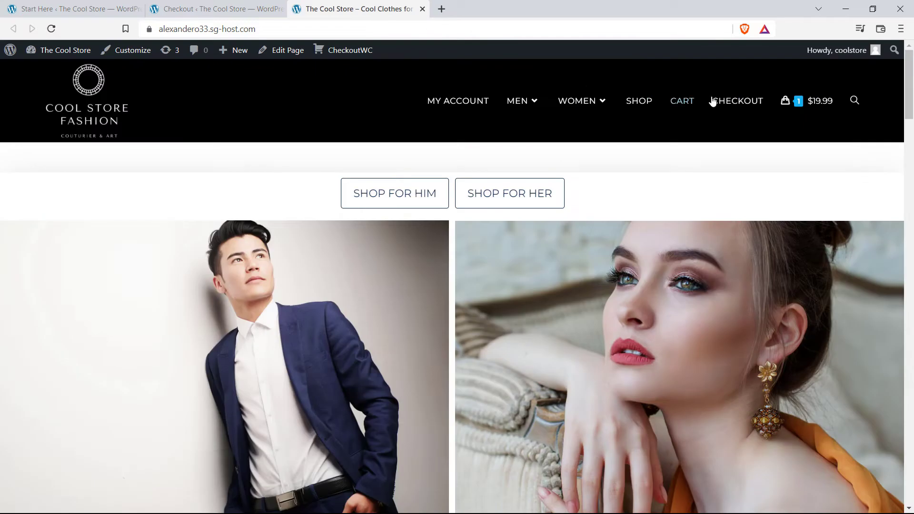
- Open the store's checkout page from the mini cart containing the Chica Blouse
mouse_move(815, 99)
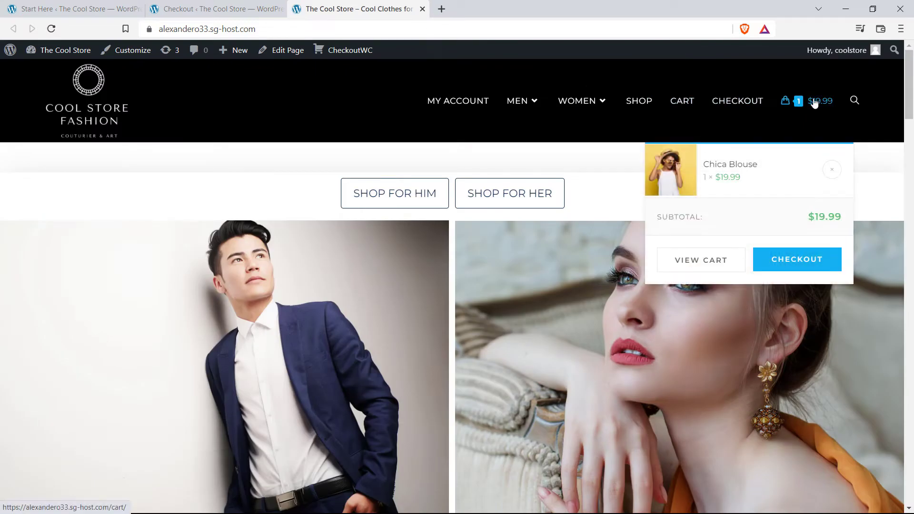
left_click(801, 265)
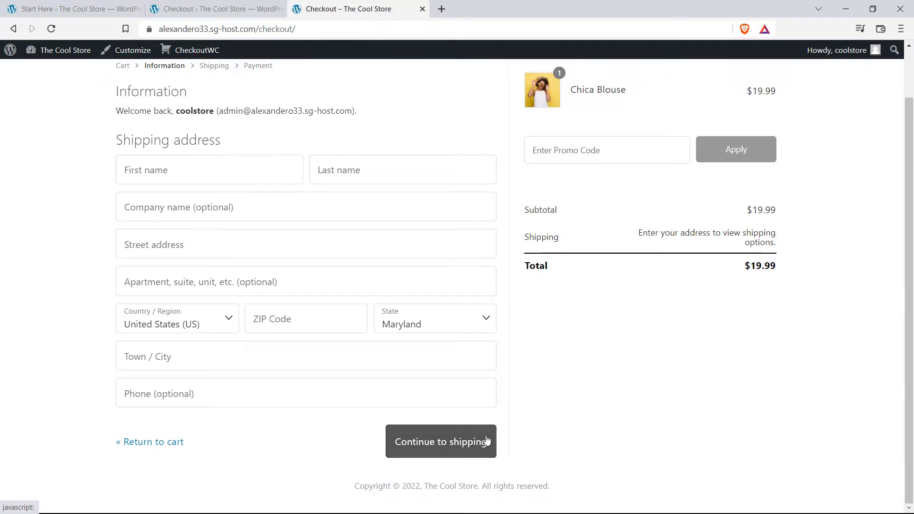
- Disable the shipping step in CheckoutWC's Checkout settings, save, and reload the store's checkout page to check the steps
key("ctrl+shift+Tab")
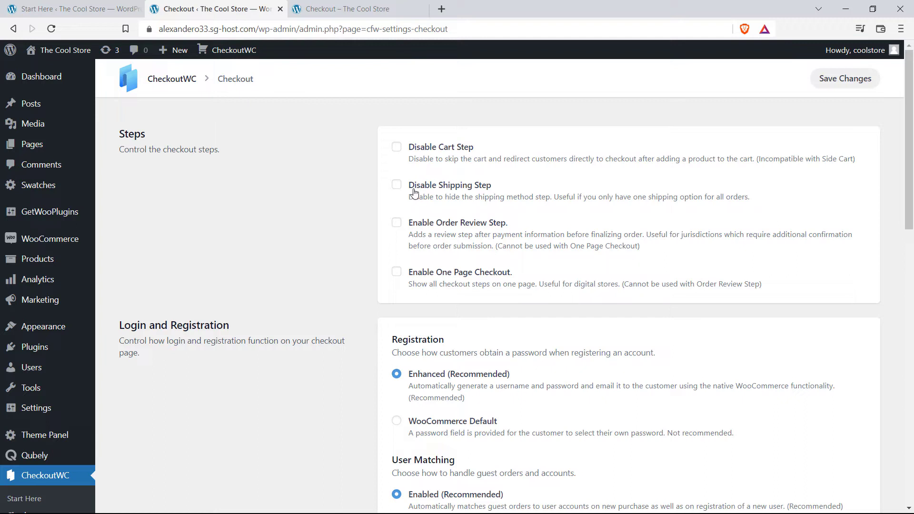
left_click(397, 186)
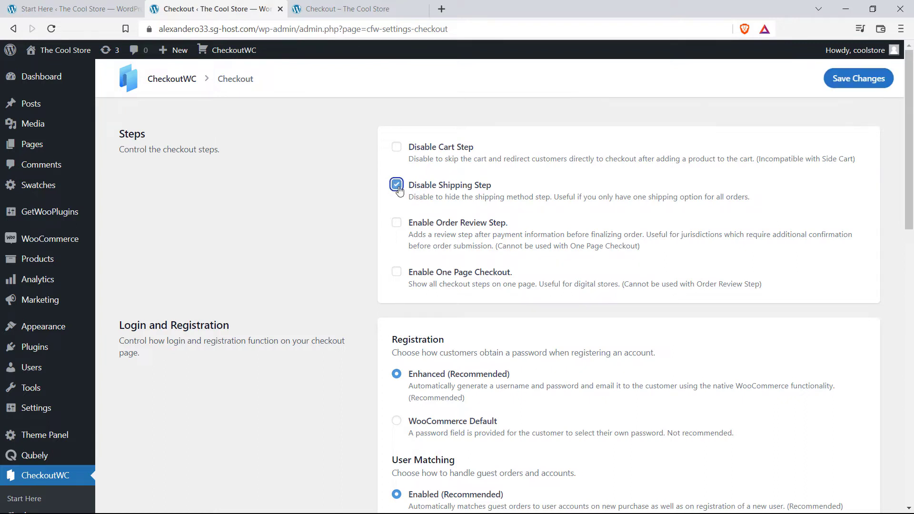
left_click(861, 80)
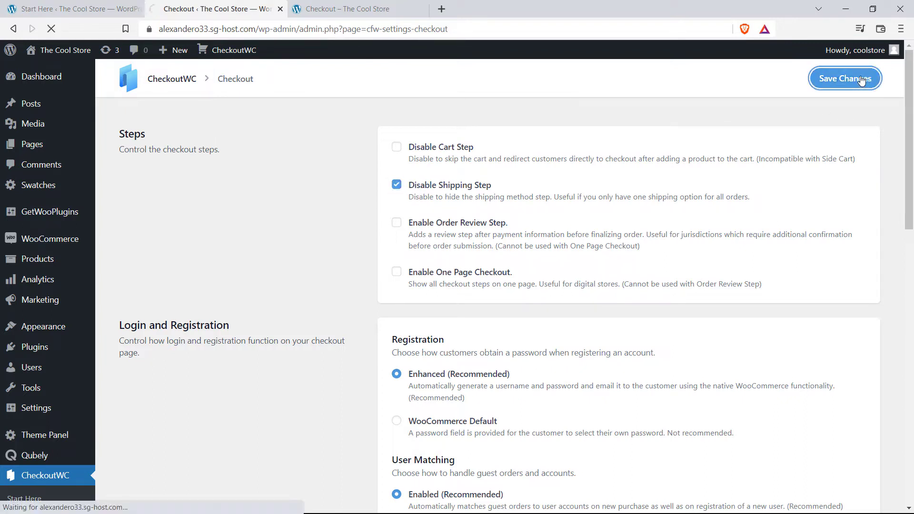
left_click(348, 9)
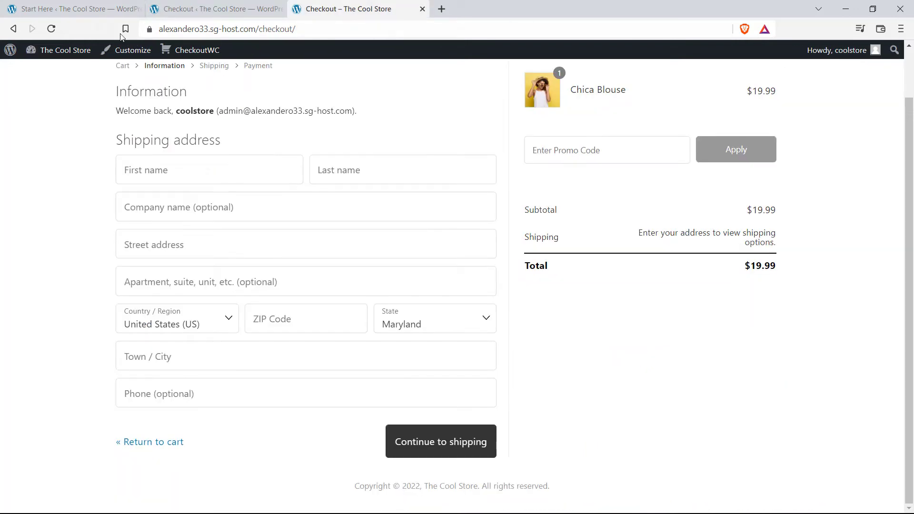
left_click(47, 31)
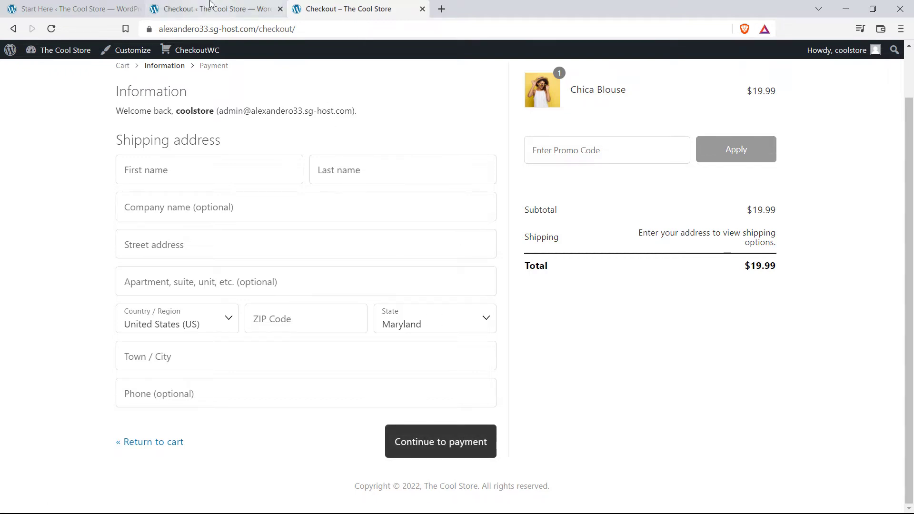
- In the Checkout settings, turn off Disable Shipping Step, enable One Page Checkout, and save the changes
left_click(256, 8)
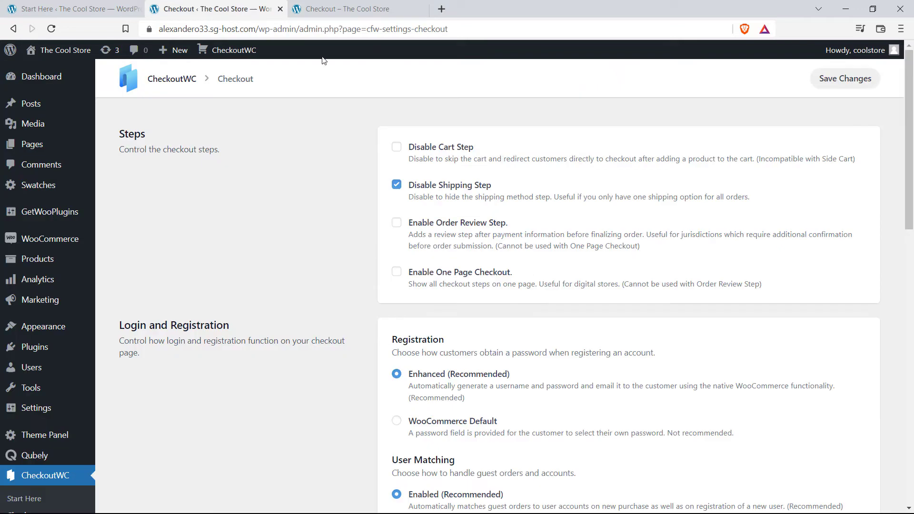
left_click(398, 186)
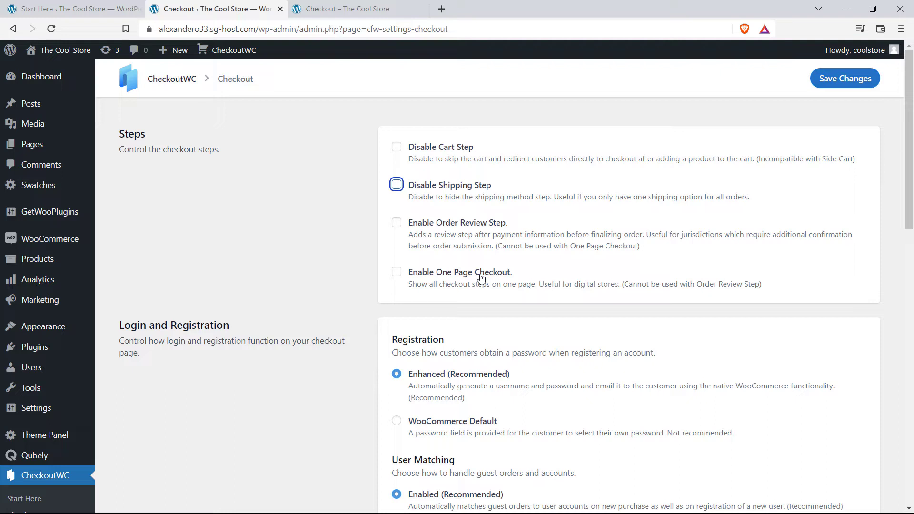
left_click(396, 271)
left_click(820, 83)
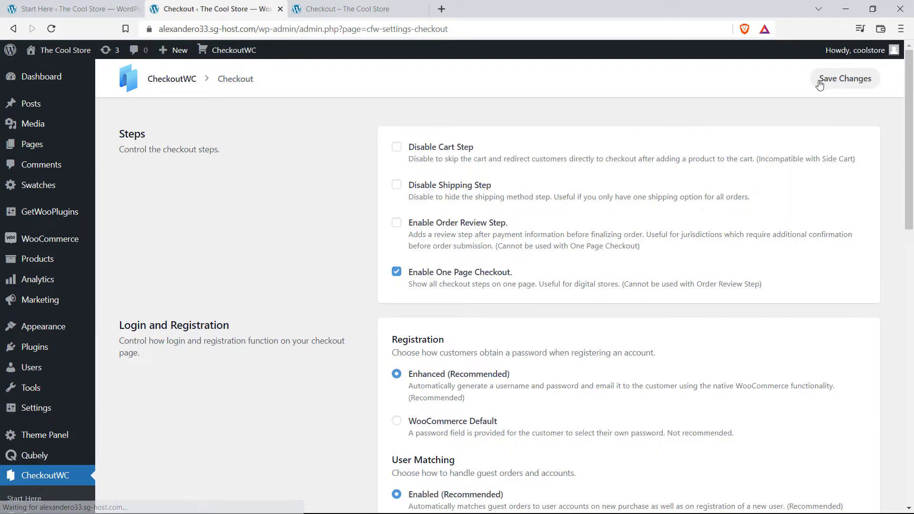
- Reload the store's checkout page and look through its shipping method, payment and billing address sections
left_click(347, 8)
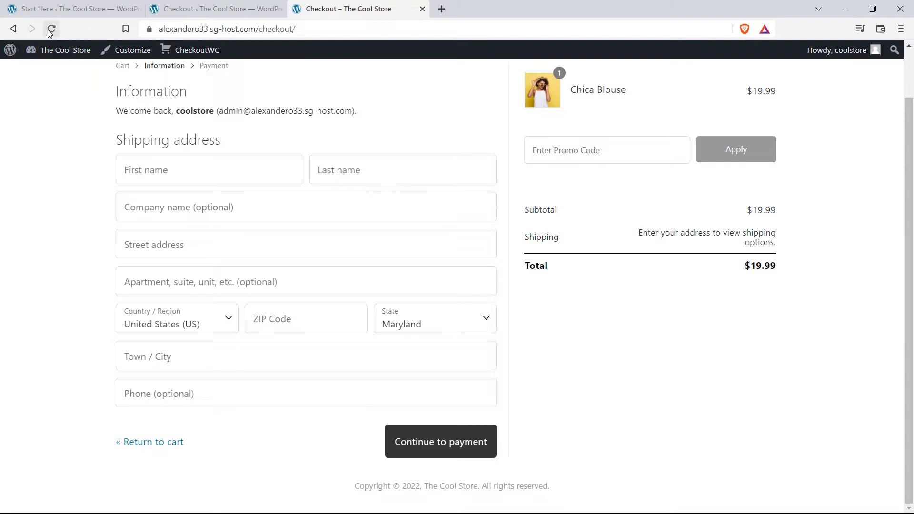
left_click(50, 29)
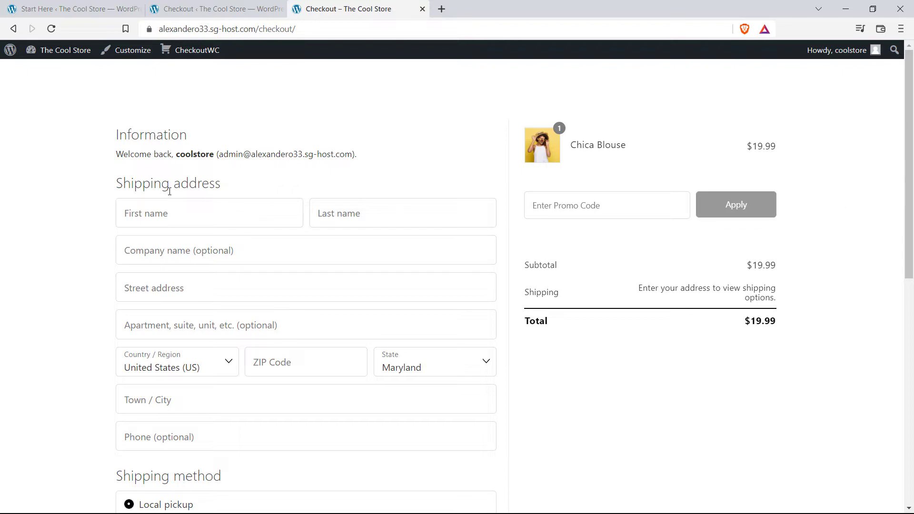
scroll(657, 259, "down", 6)
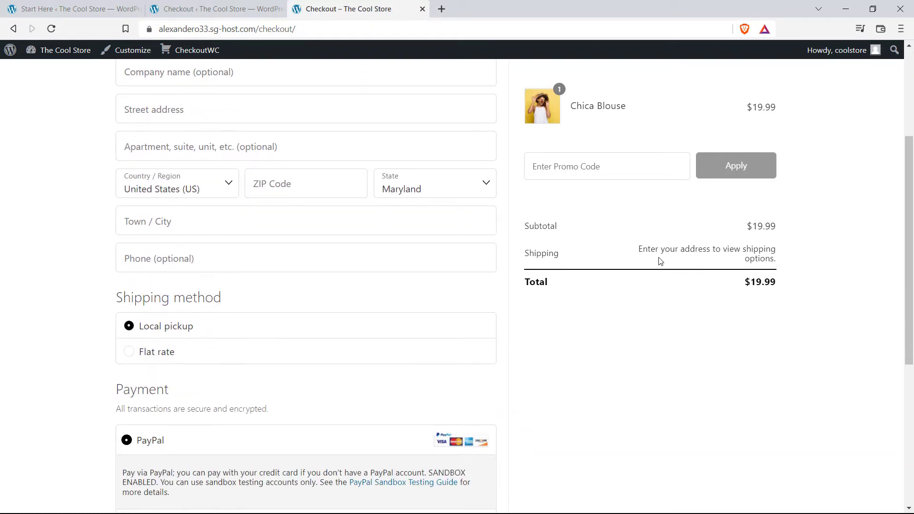
scroll(747, 260, "down", 4)
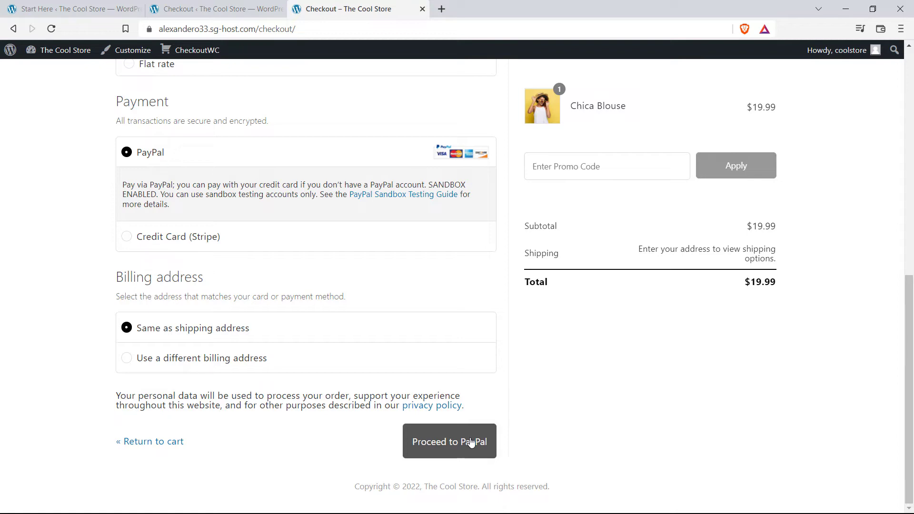
- Return to the Checkout settings and review the registration, user matching and field options
left_click(224, 9)
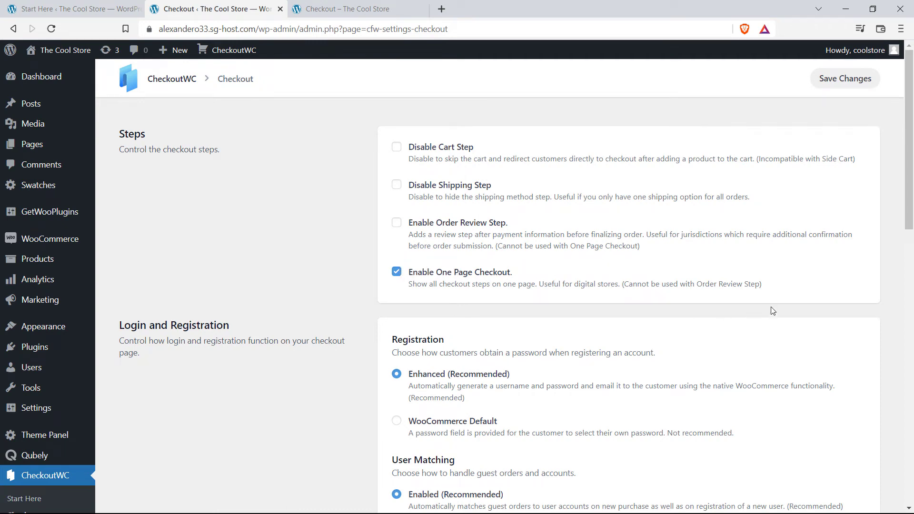
scroll(770, 304, "down", 4)
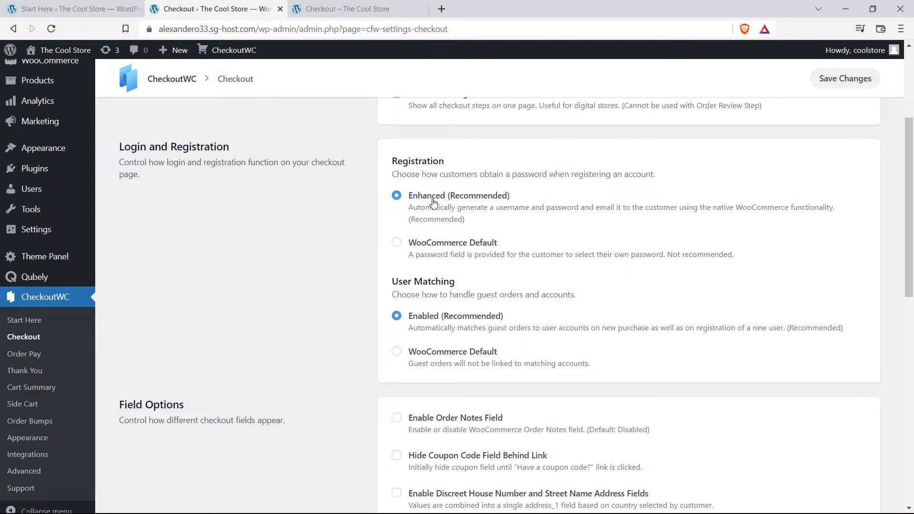
scroll(538, 236, "down", 1)
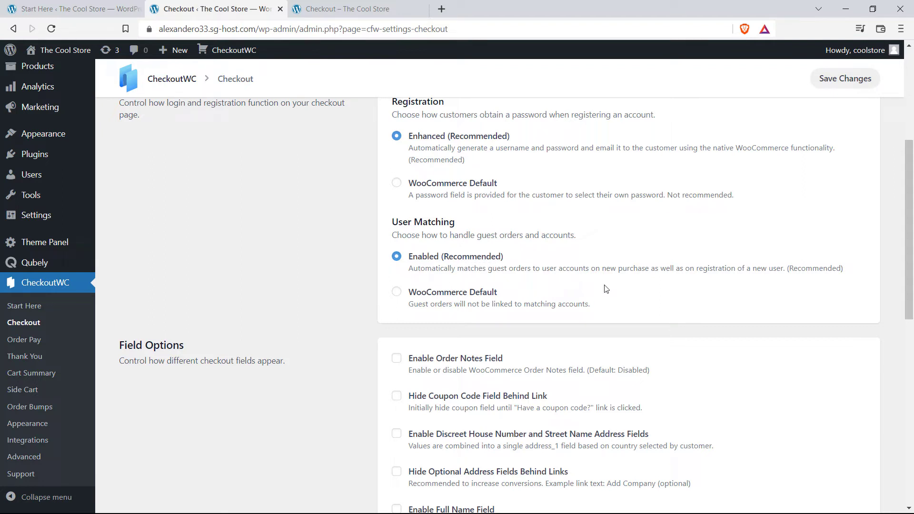
scroll(771, 285, "down", 4)
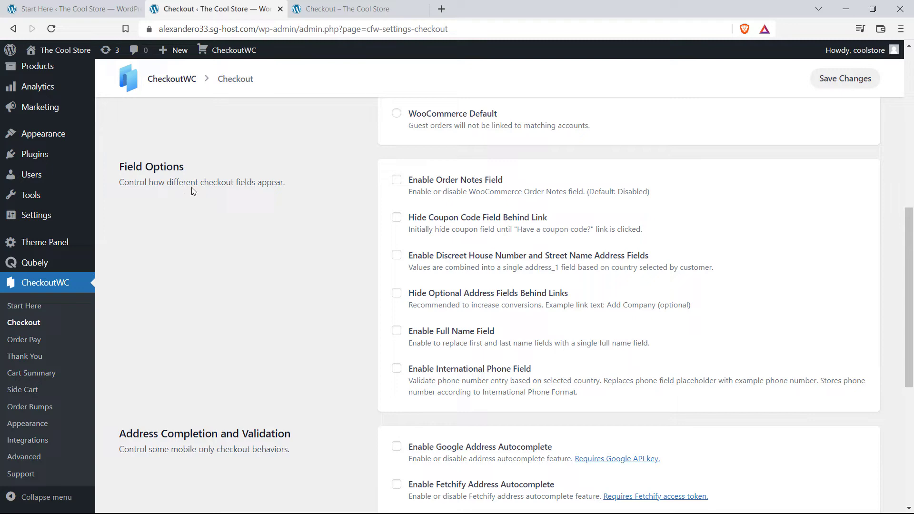
- Examine the shipping address fields on the store's checkout page
left_click(361, 7)
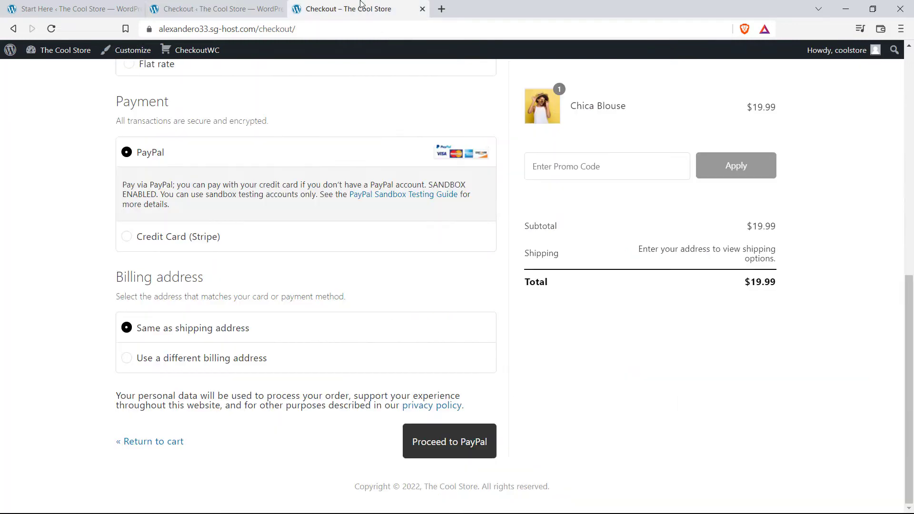
scroll(581, 262, "up", 9)
scroll(580, 267, "up", 1)
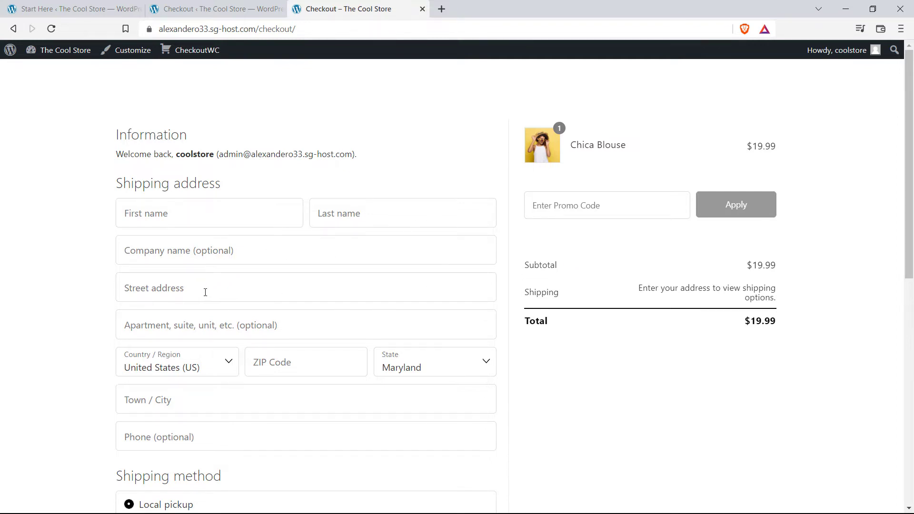
scroll(628, 308, "down", 1)
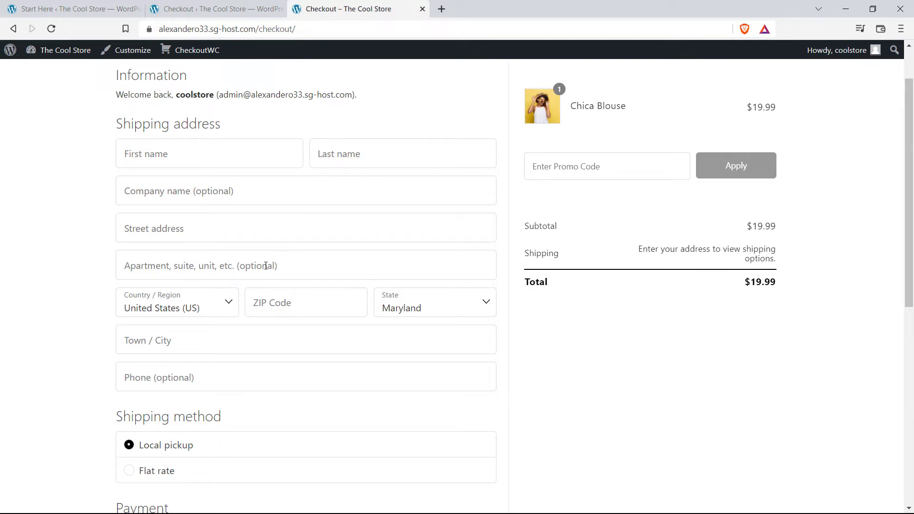
- Review the coupon option in the Field Options settings and find the matching promo code field on the checkout page
left_click(219, 7)
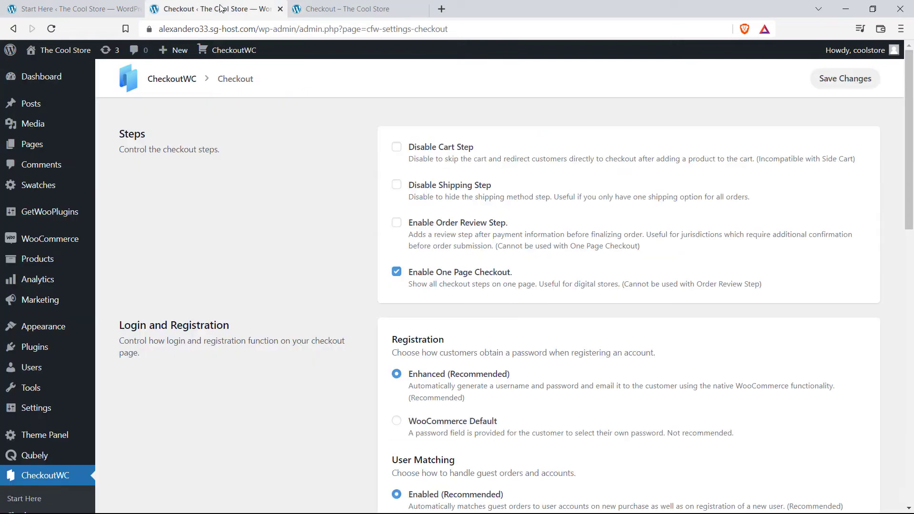
scroll(686, 286, "down", 5)
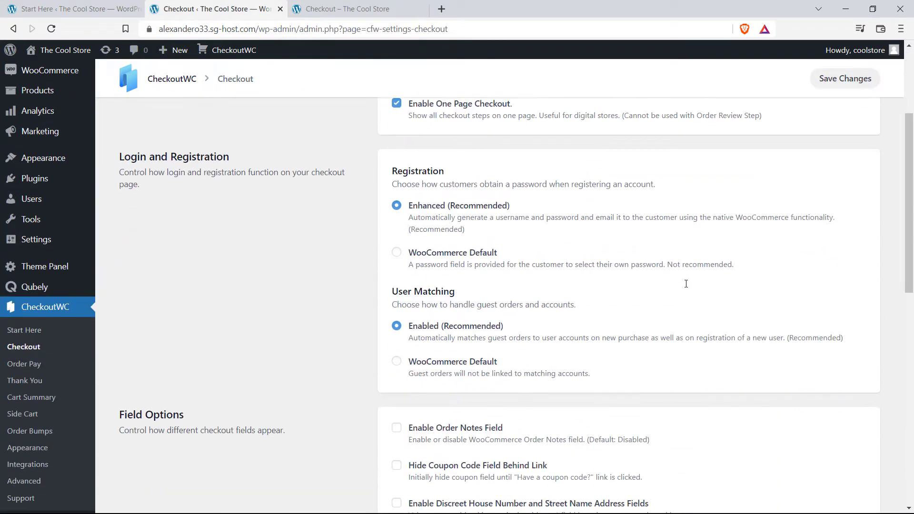
scroll(687, 287, "down", 4)
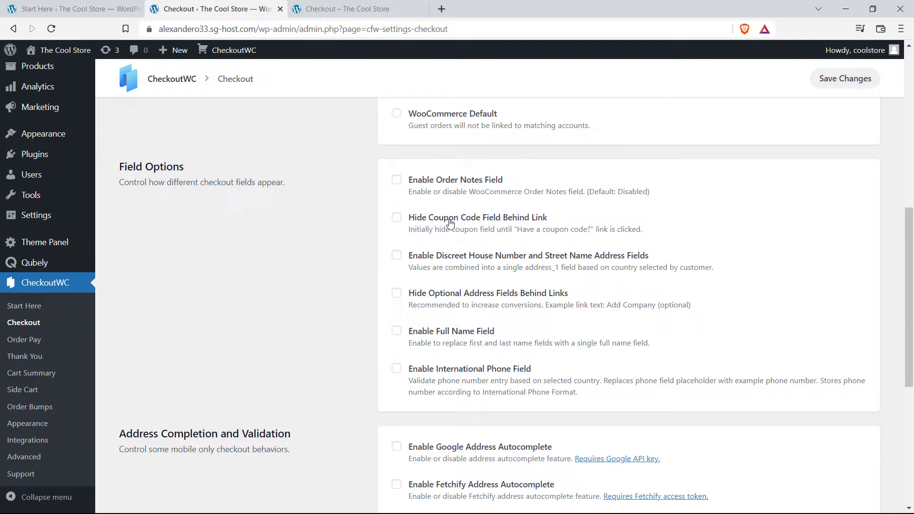
left_click(376, 10)
left_click(528, 160)
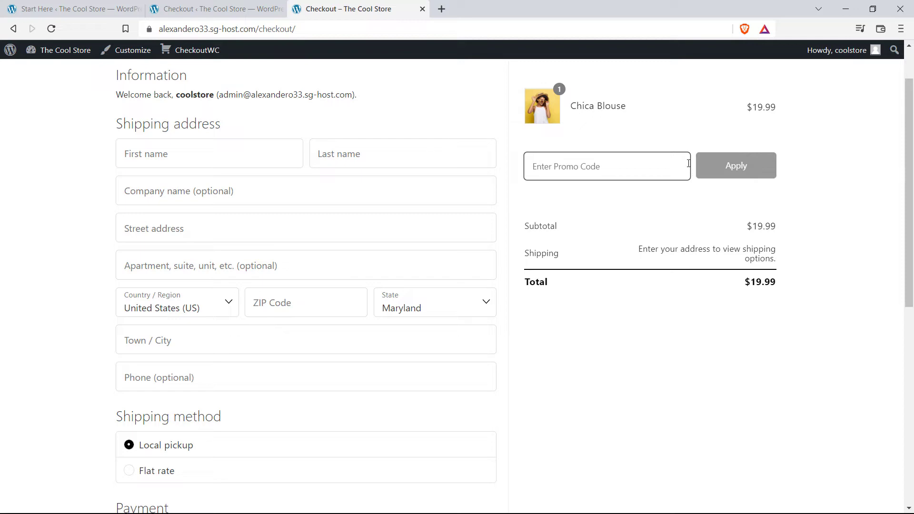
- Enable Hide Coupon Code Field Behind Link in the Checkout settings, save, and reload the store's checkout page
left_click(216, 9)
left_click(396, 218)
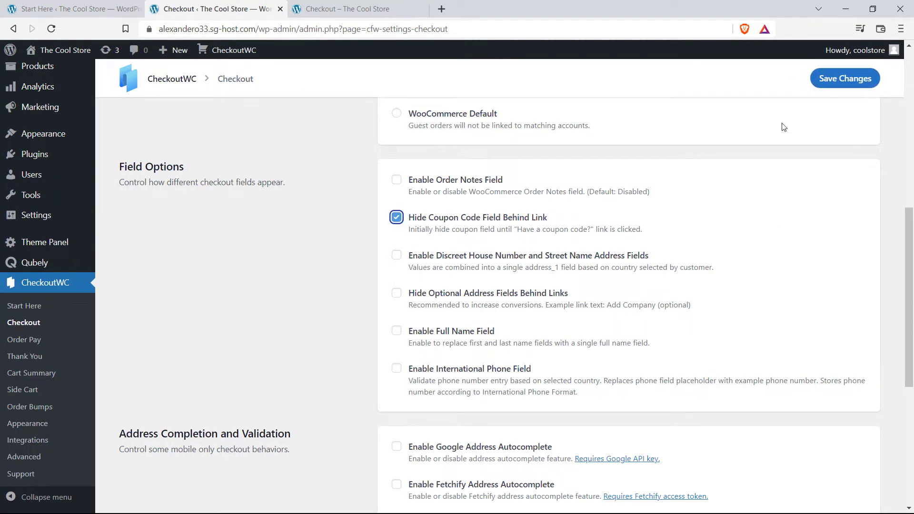
left_click(838, 84)
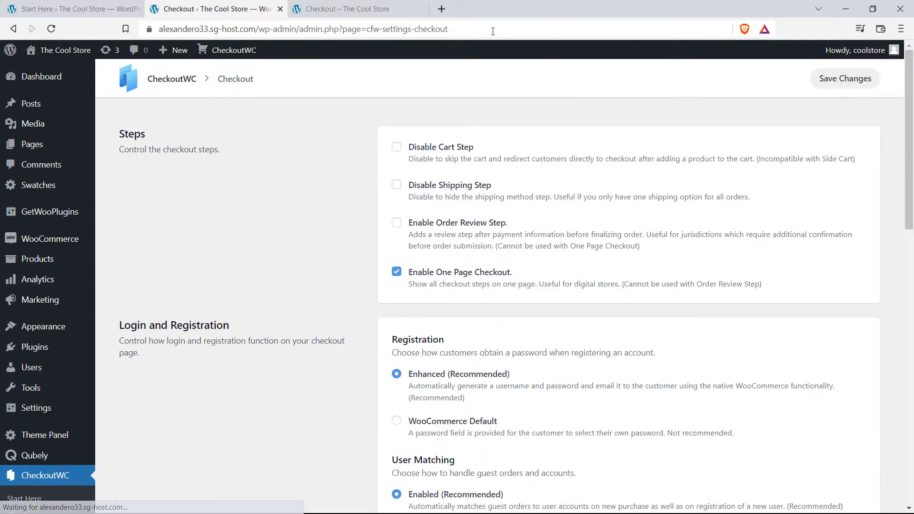
left_click(347, 8)
left_click(51, 30)
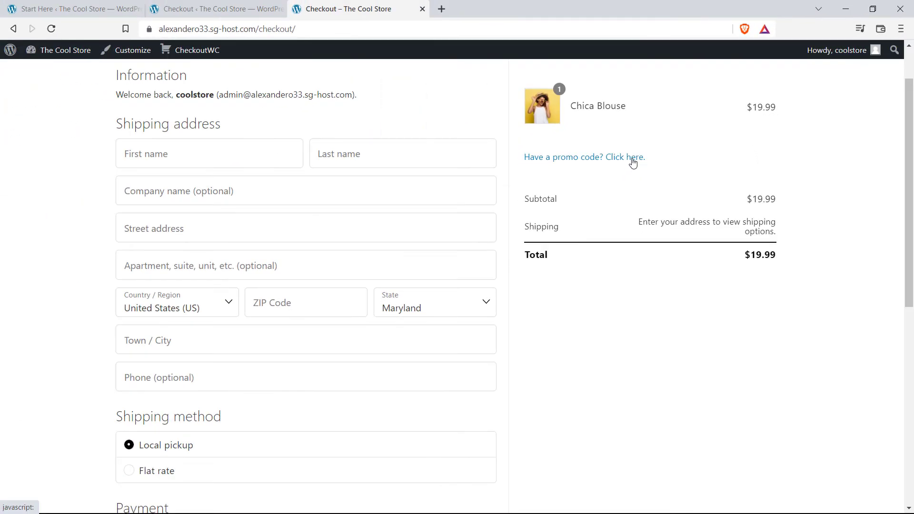
- In Field Options, enable discreet house number and street name fields, hidden optional address fields and the full name field, then save
left_click(191, 8)
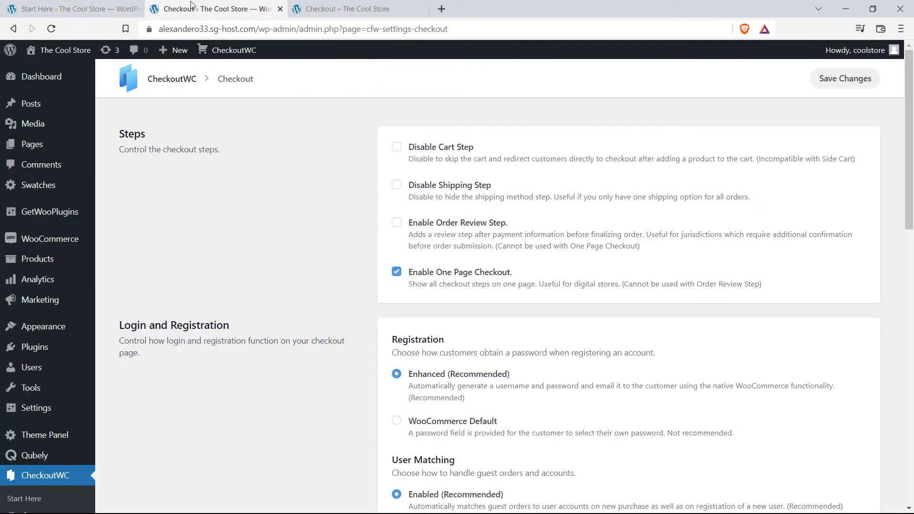
scroll(687, 294, "down", 10)
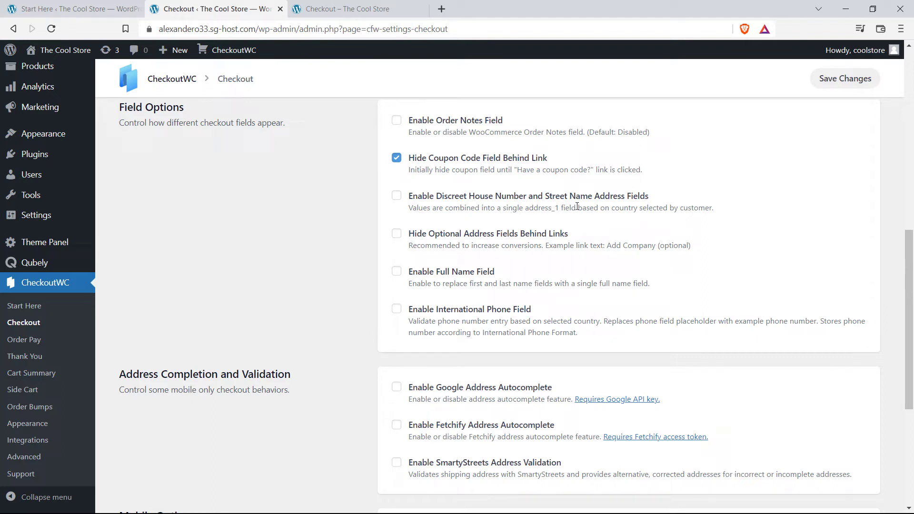
left_click(396, 196)
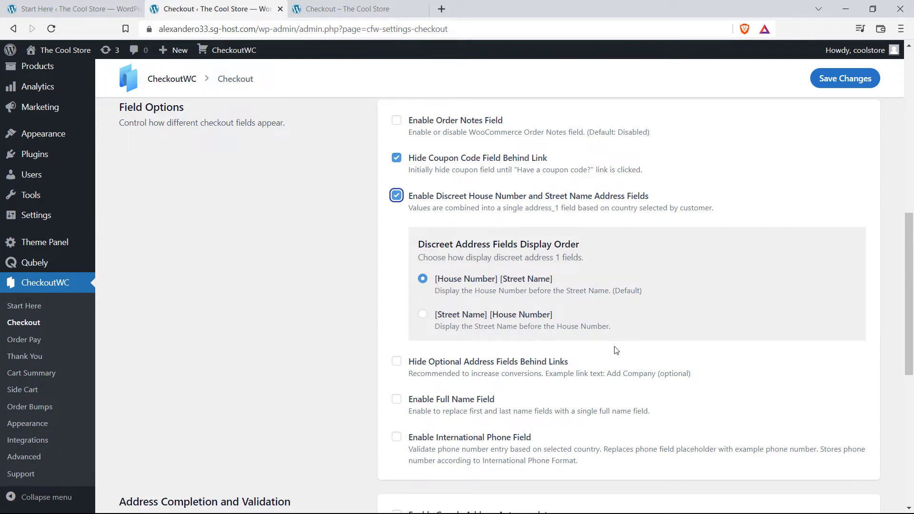
scroll(628, 352, "down", 1)
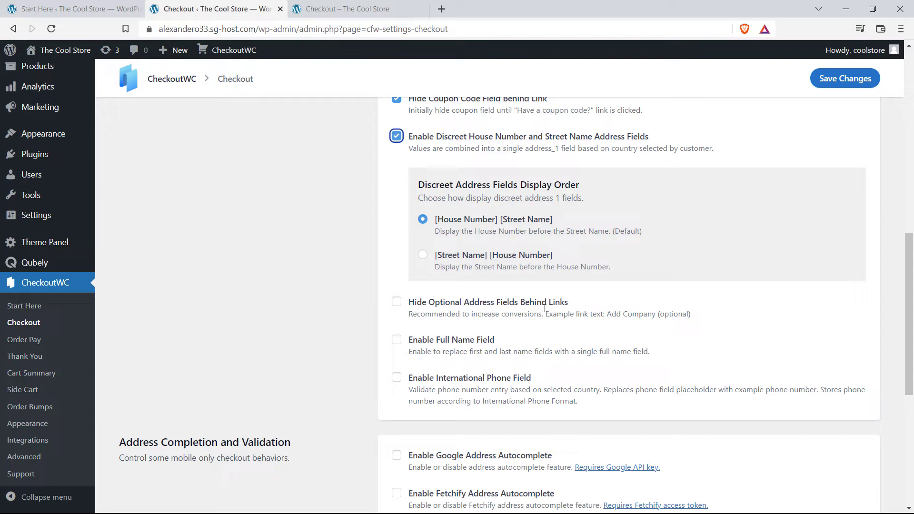
left_click(396, 302)
left_click(396, 339)
left_click(830, 81)
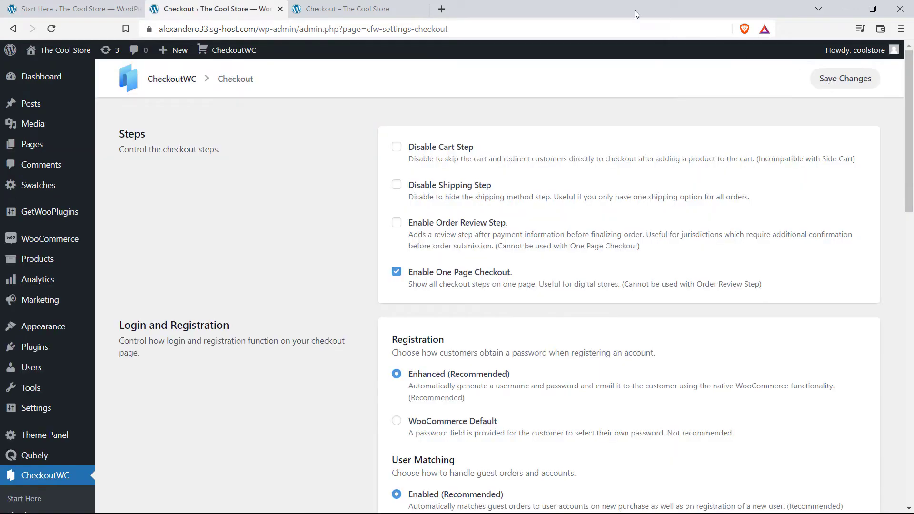
- Reload the store's checkout page and check the name, house number and street name fields
left_click(343, 8)
left_click(51, 29)
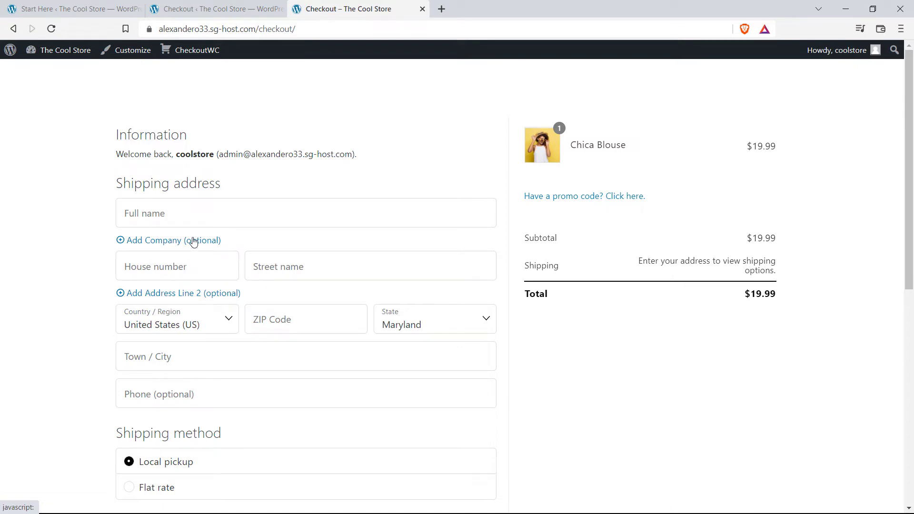
left_click(191, 270)
left_click(322, 267)
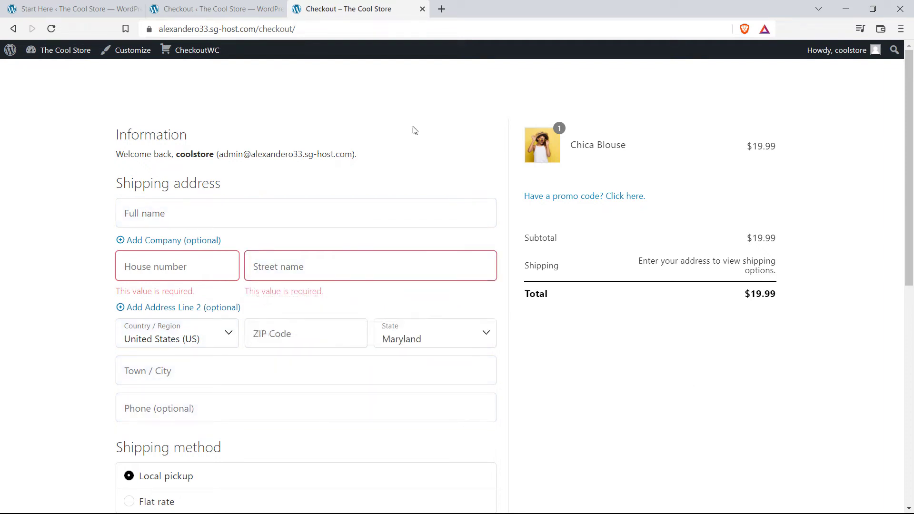
- Return to the Checkout settings and review the Field Options and the Address Completion and Validation options
left_click(226, 6)
left_click(324, 9)
left_click(233, 7)
scroll(856, 276, "down", 4)
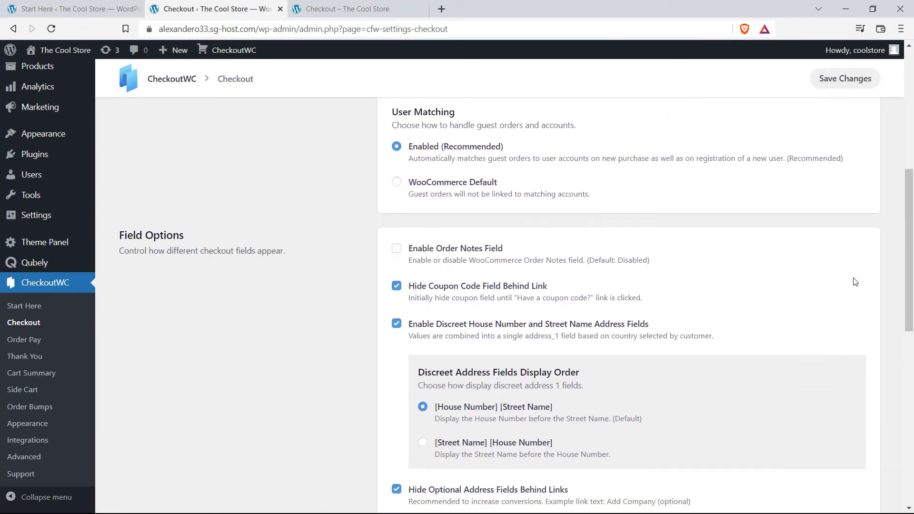
scroll(855, 281, "down", 9)
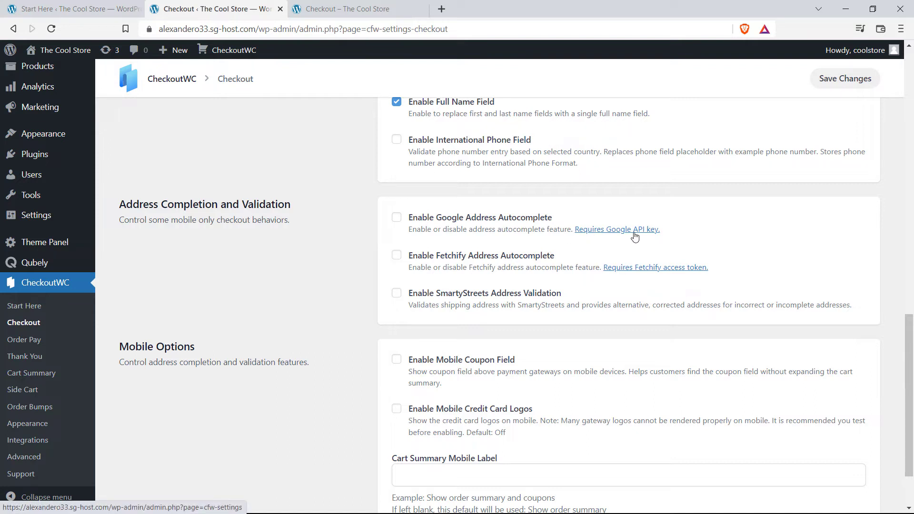
- View the Google API Key field of the Integrations settings in a separate tab, close it, and review the Checkout settings' Mobile Options
right_click(51, 442)
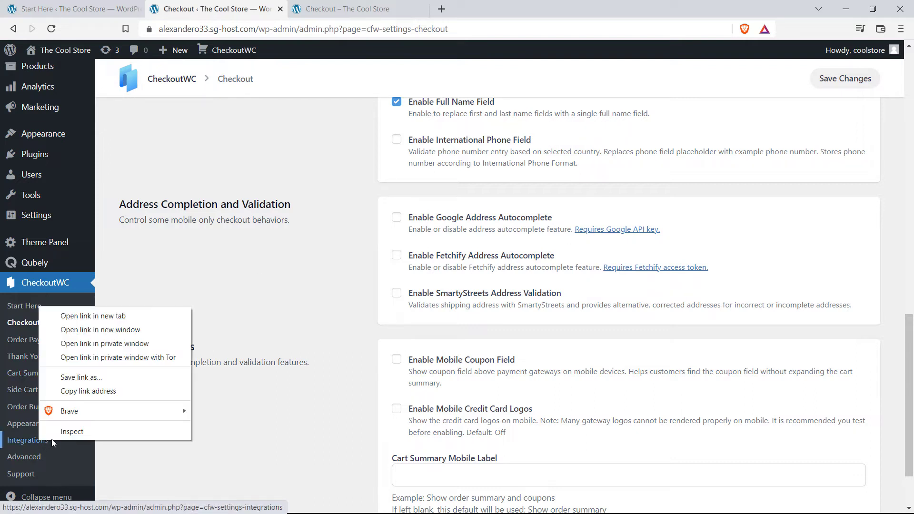
left_click(90, 316)
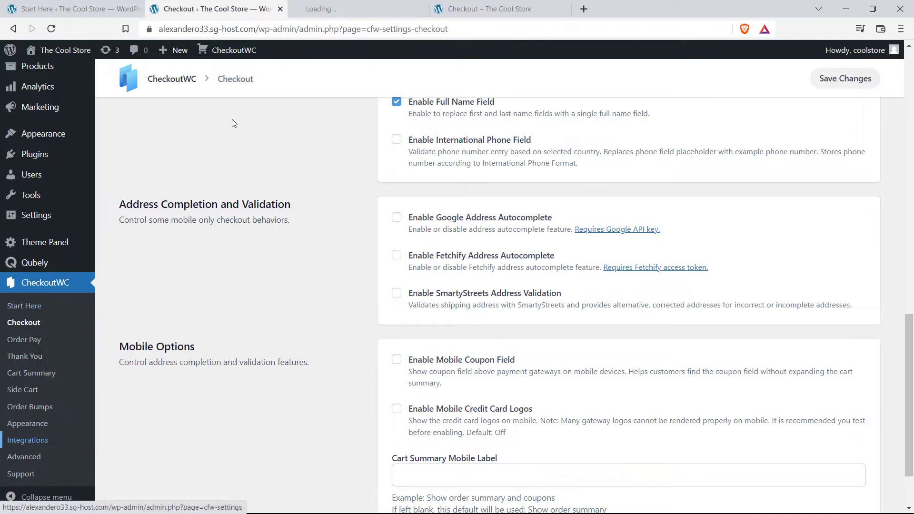
left_click(367, 7)
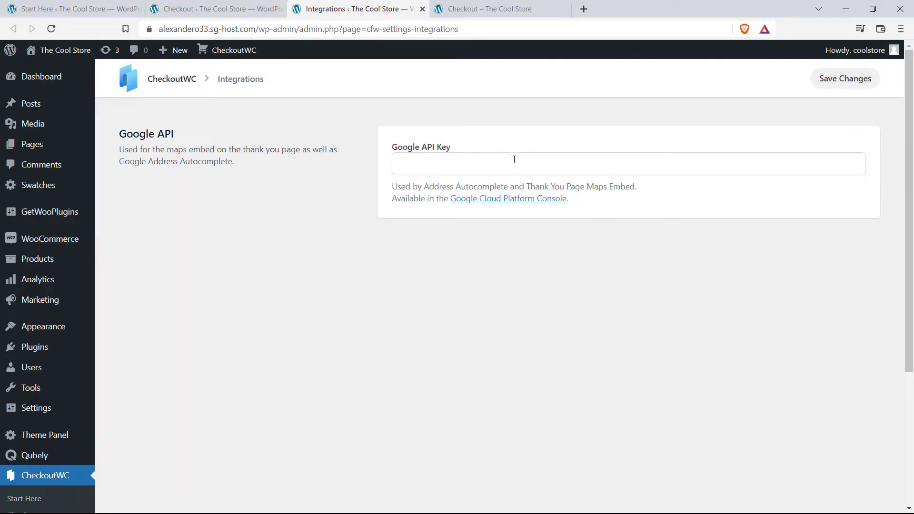
left_click(422, 8)
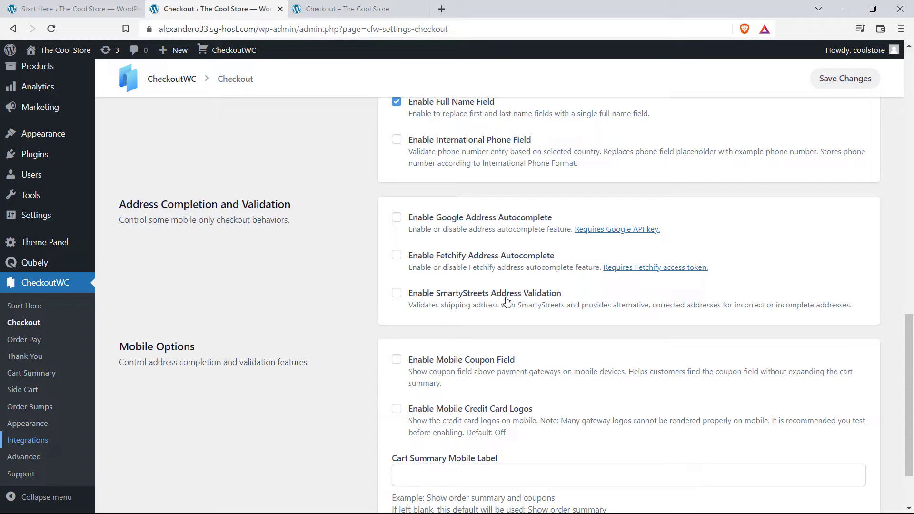
scroll(628, 333, "down", 2)
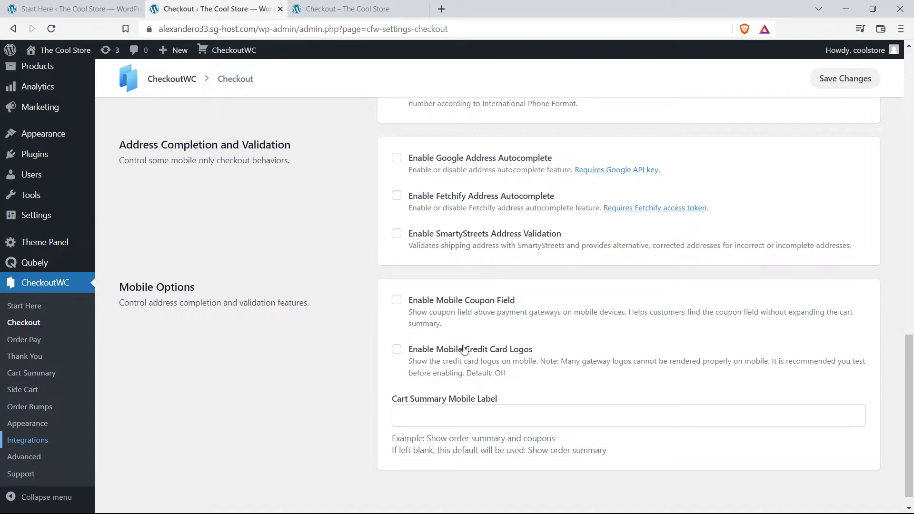
- Open the Order Pay settings and switch Enable Order Pay Page on and back off
scroll(464, 350, "up", 10)
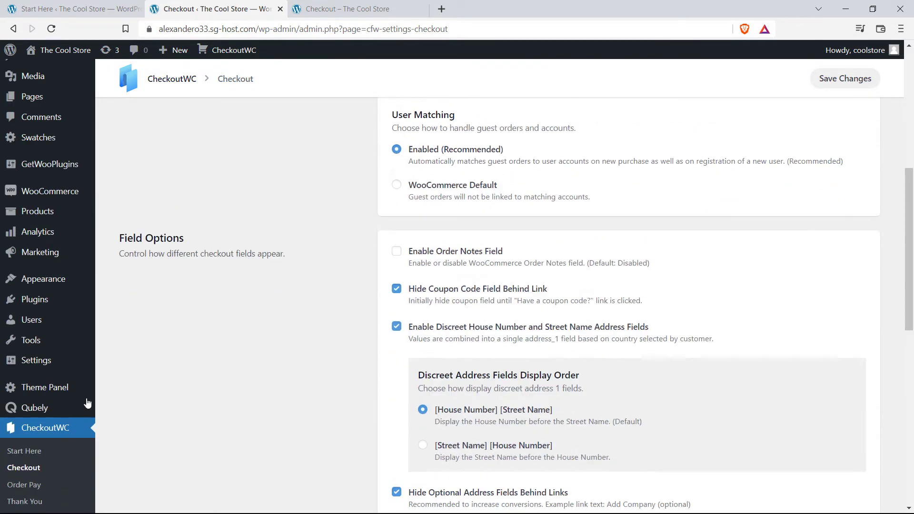
scroll(190, 371, "down", 4)
left_click(41, 345)
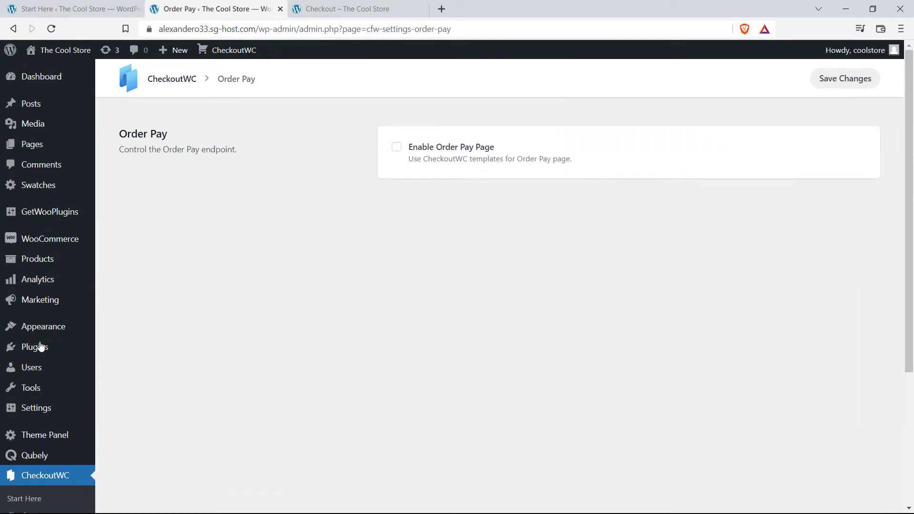
left_click(397, 150)
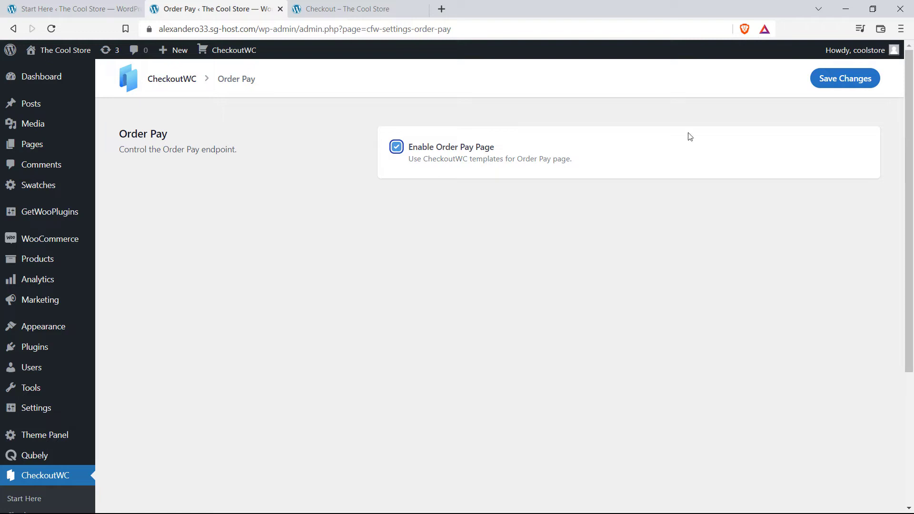
left_click(397, 151)
- In the Thank You settings, enable the Thank You page template with the Processing and Completed order statuses, and save
scroll(210, 255, "down", 5)
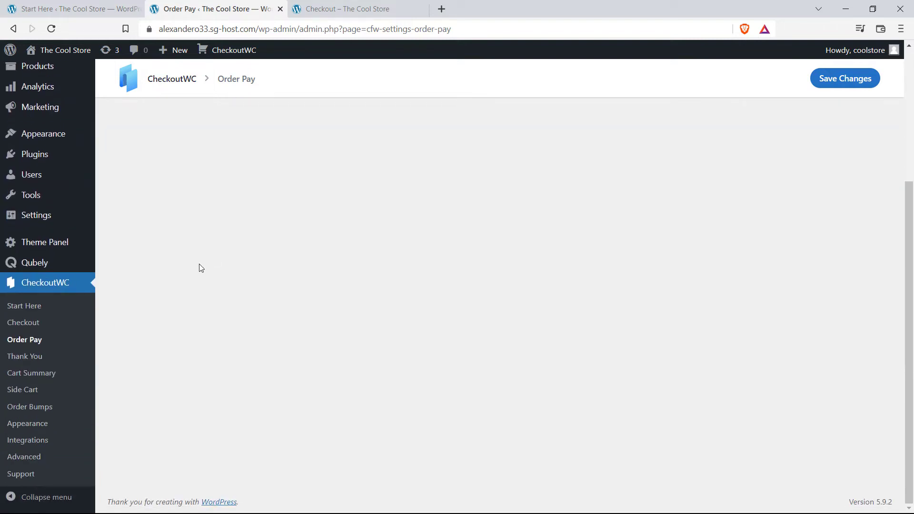
left_click(33, 356)
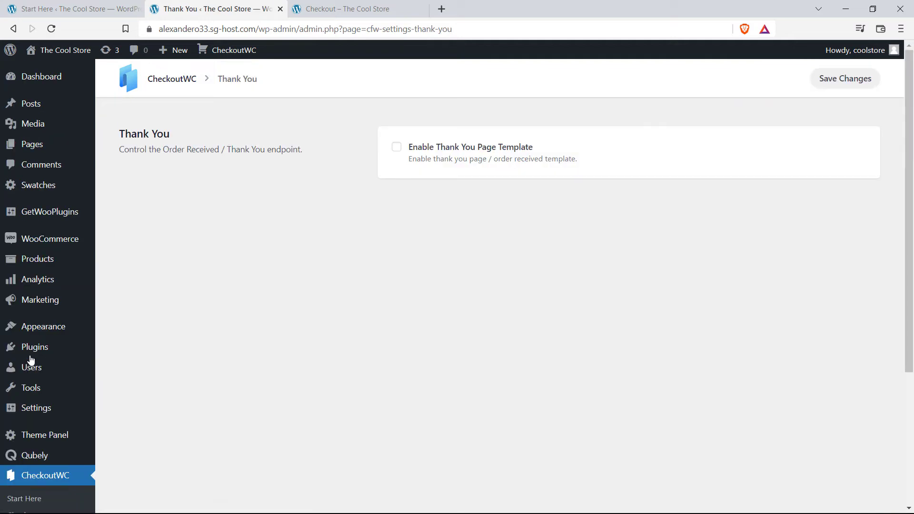
left_click(397, 148)
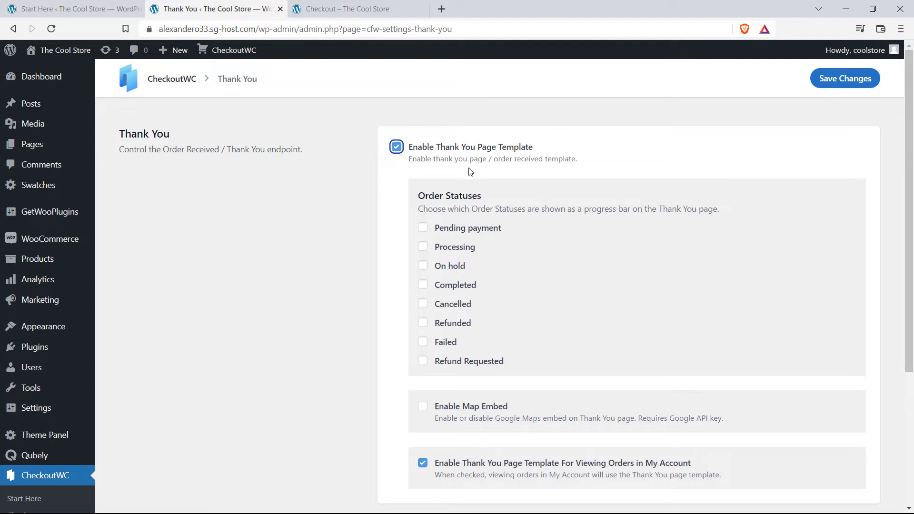
left_click(423, 248)
left_click(426, 286)
scroll(668, 297, "down", 1)
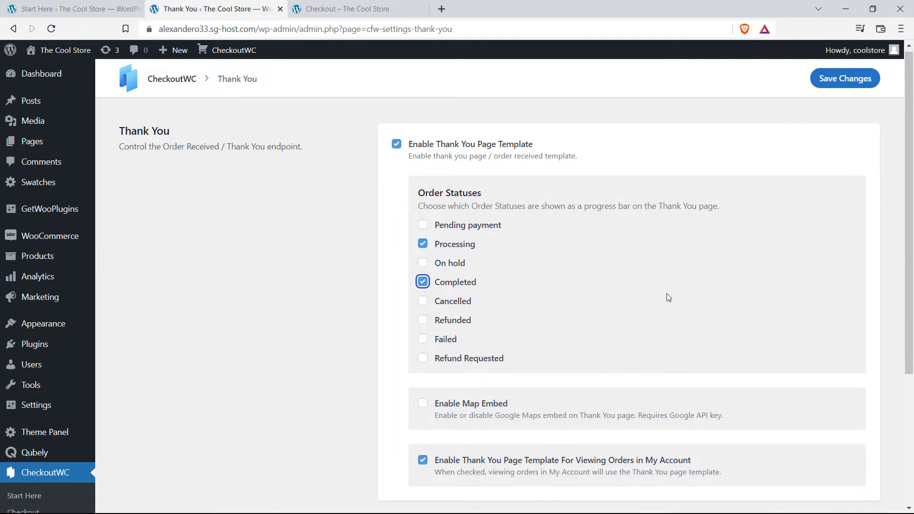
scroll(667, 297, "down", 4)
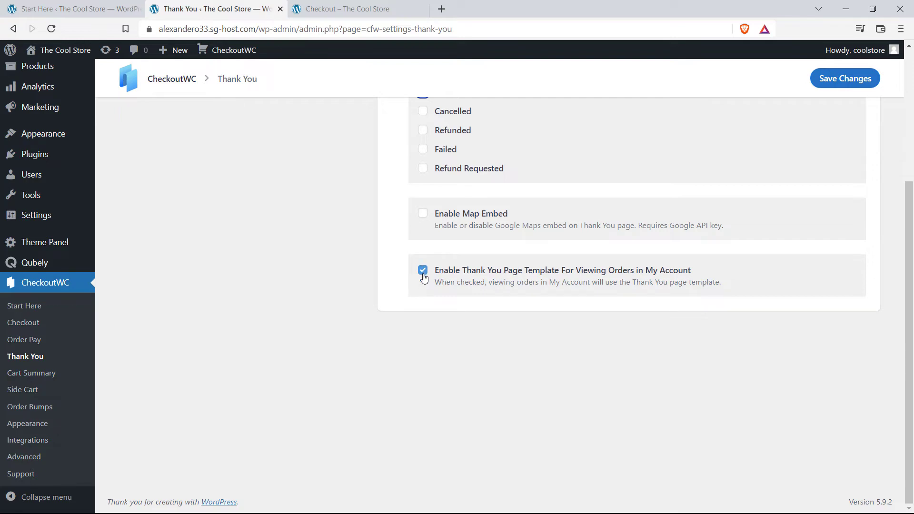
scroll(643, 286, "up", 5)
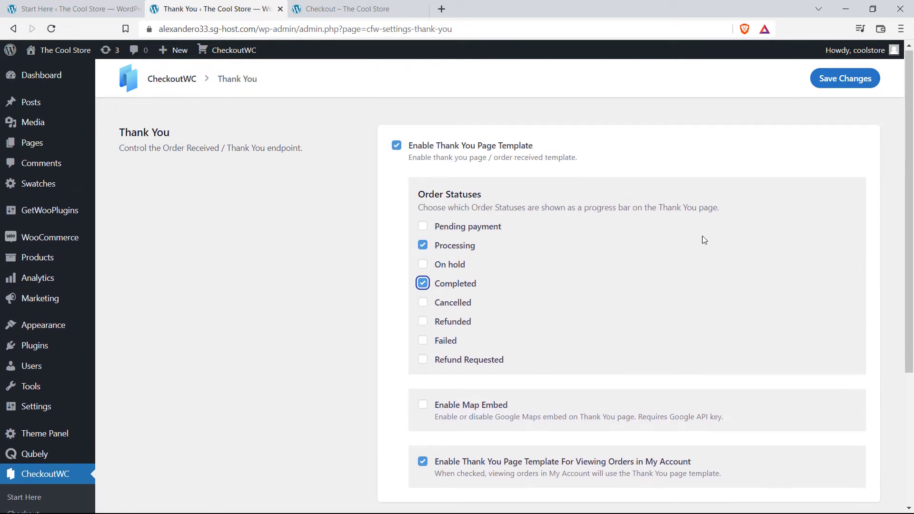
left_click(835, 85)
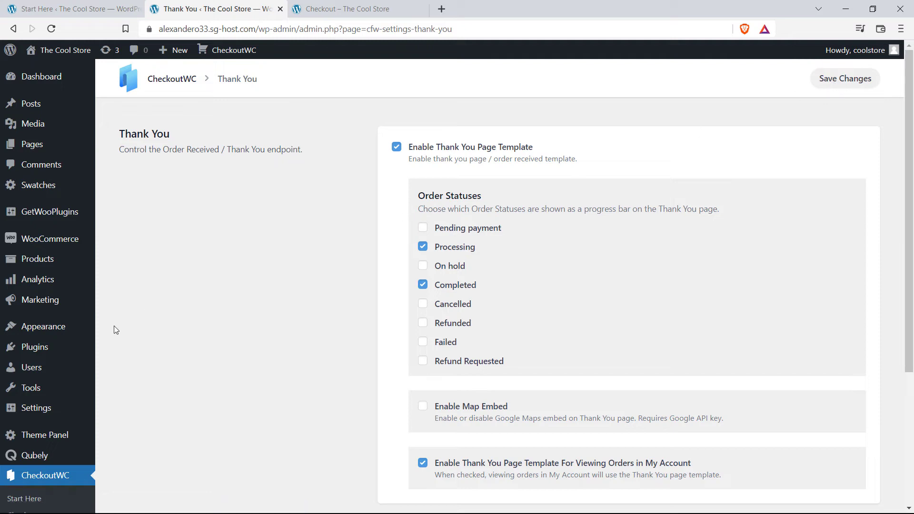
- Check the cart item on the checkout page, and enable Cart Editing At Checkout in the Cart Summary settings and save
scroll(72, 356, "down", 4)
left_click(46, 375)
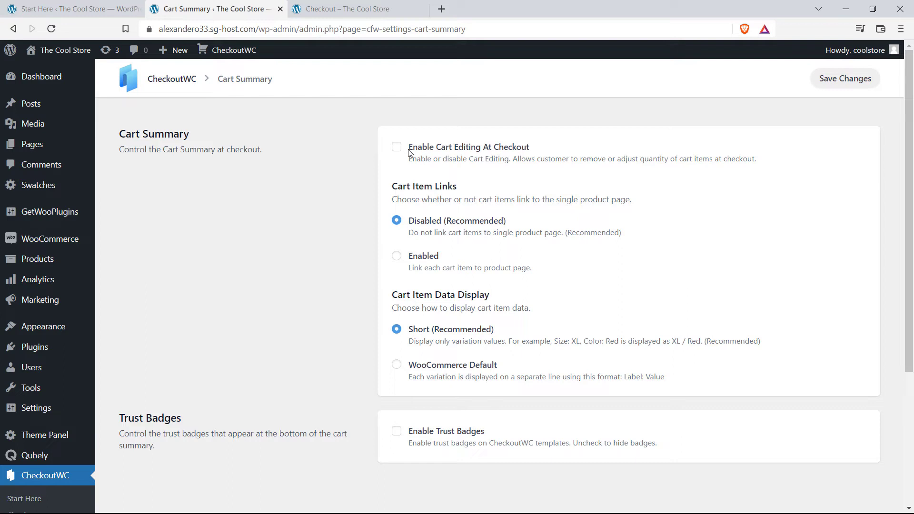
left_click(353, 9)
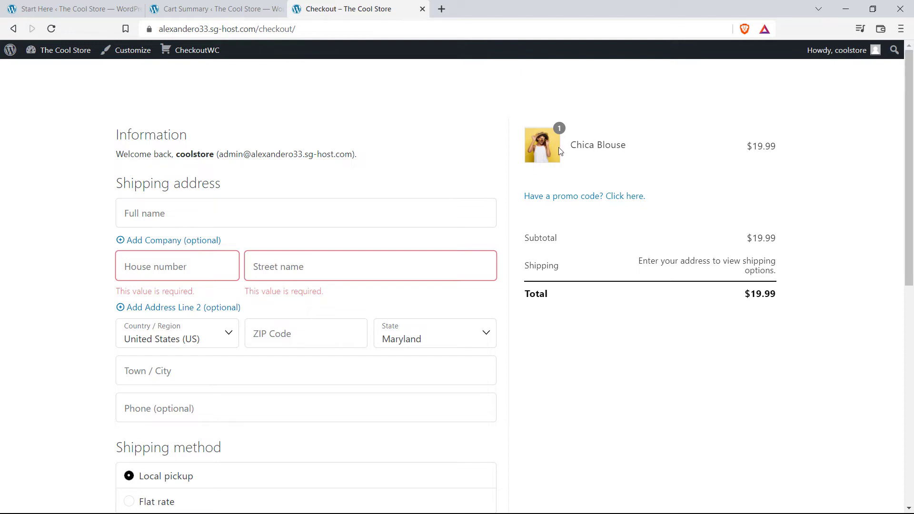
left_click(214, 9)
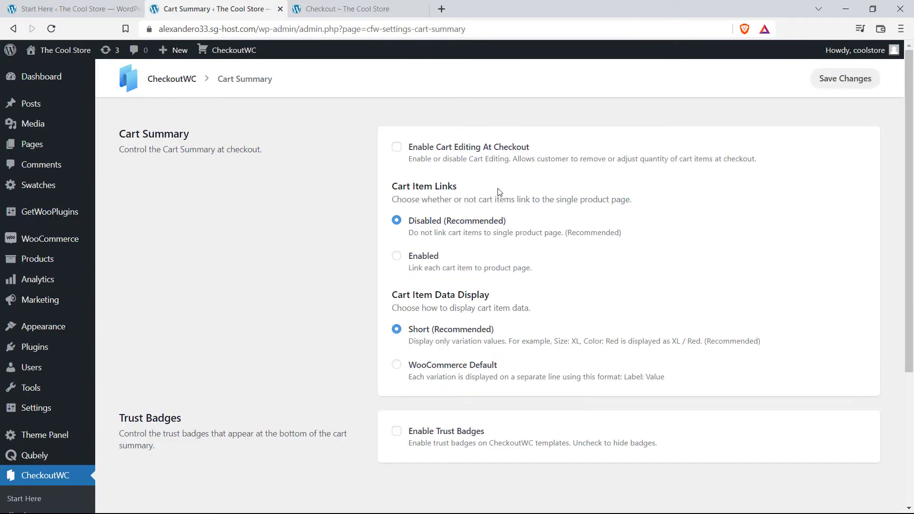
left_click(399, 148)
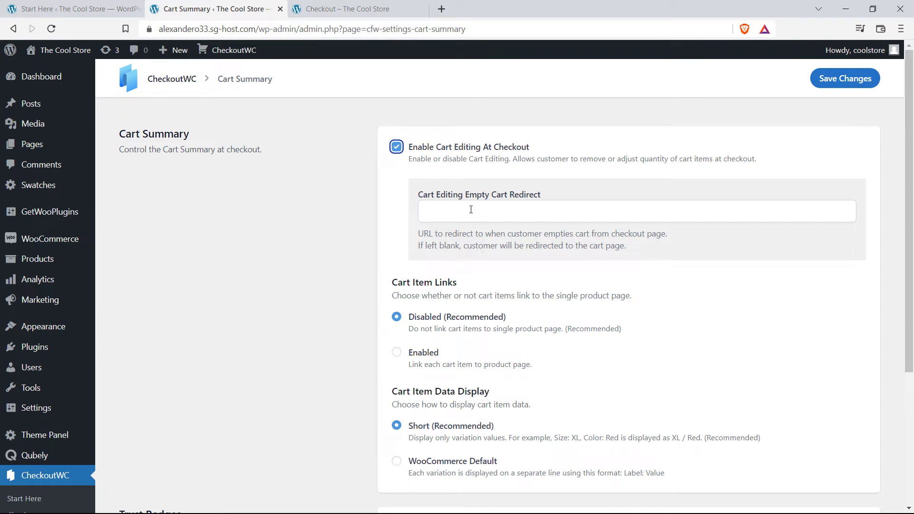
left_click(847, 89)
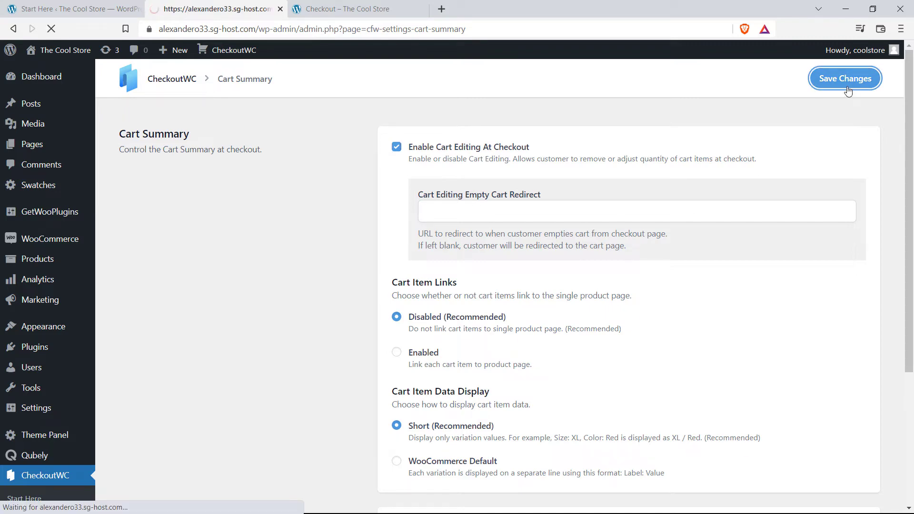
- Reload the checkout page, raise the Chica Blouse quantity to 2, and reduce it until the item is removed from the cart
left_click(350, 8)
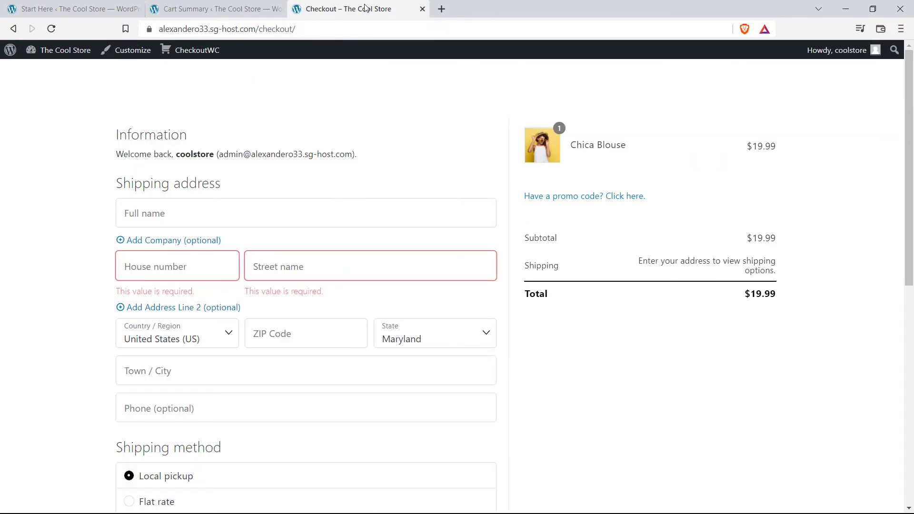
left_click(51, 29)
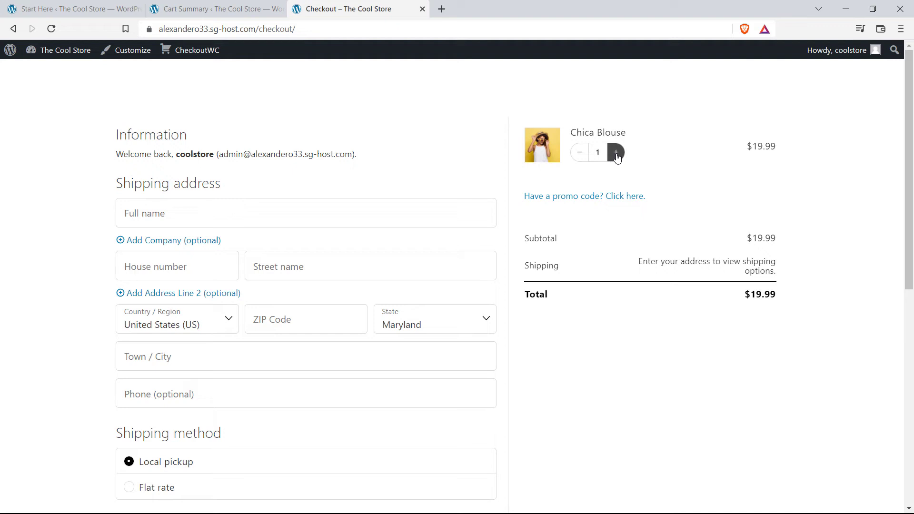
left_click(616, 153)
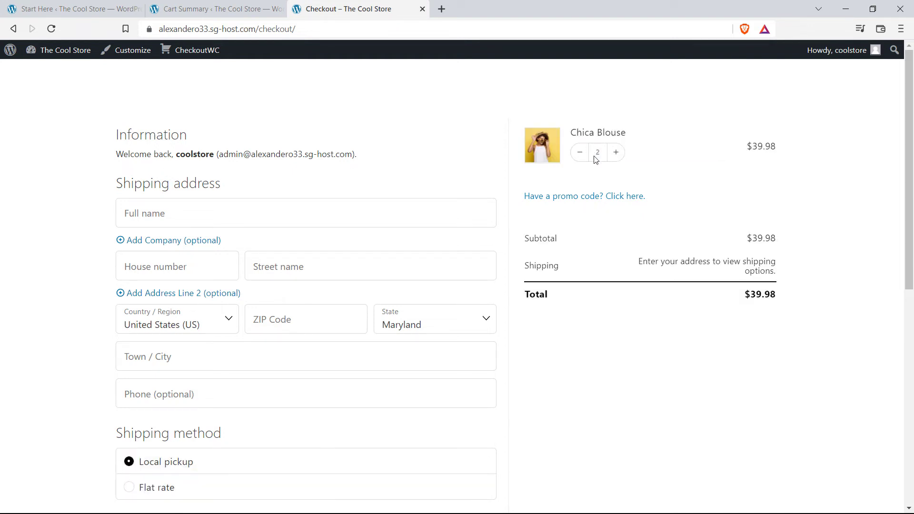
left_click(580, 152)
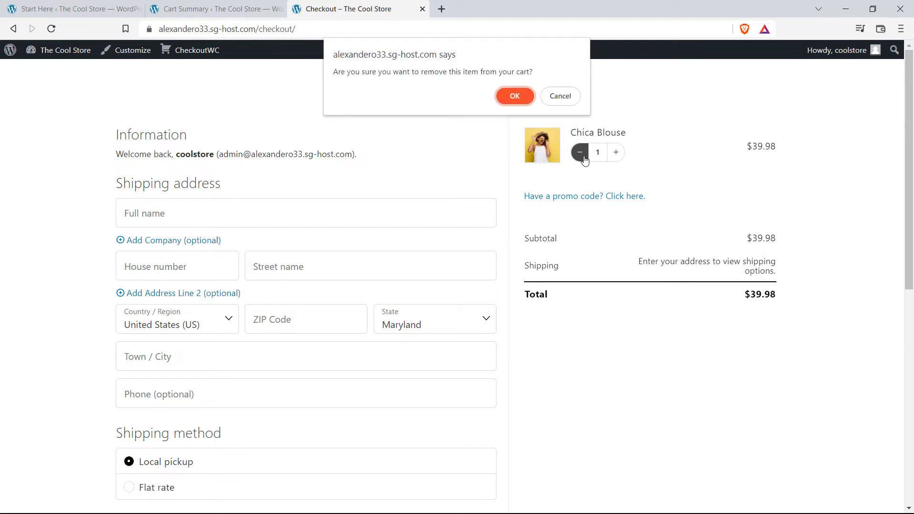
left_click(519, 95)
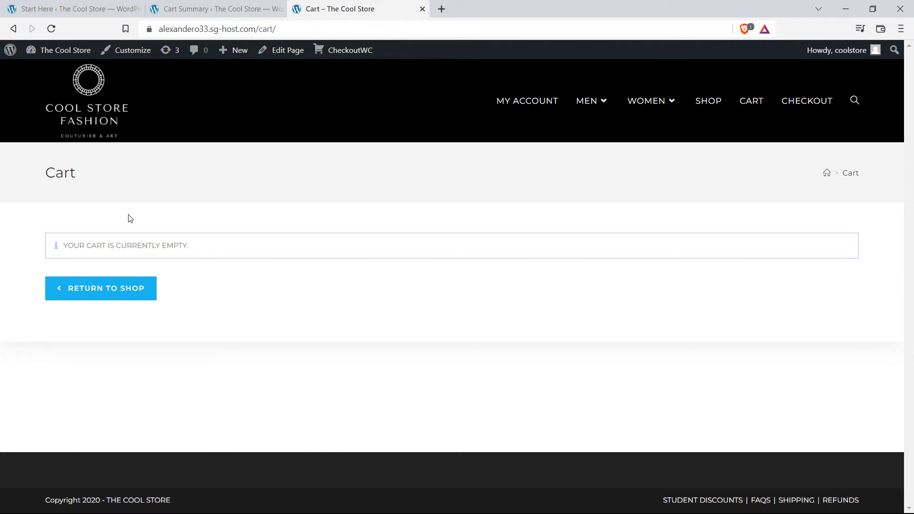
- Review the Cart Editing Empty Cart Redirect field and the cart item options in the Cart Summary settings
left_click(202, 8)
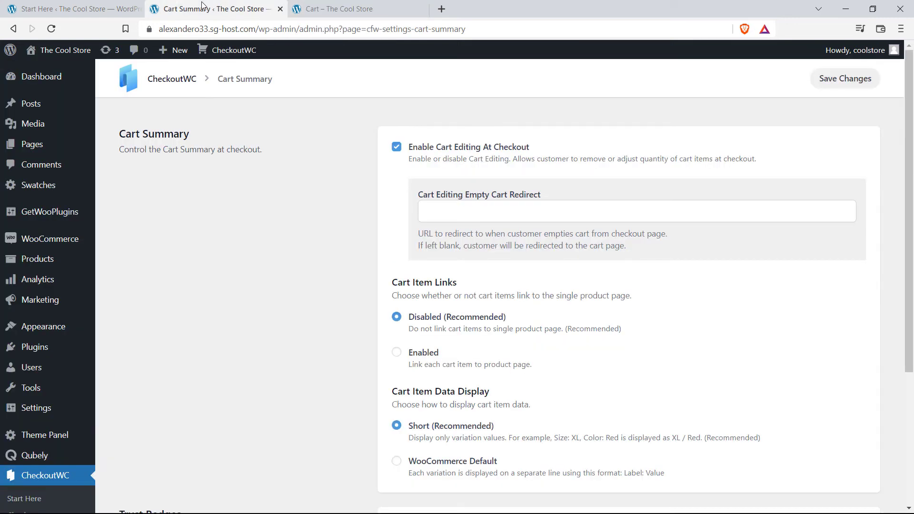
left_click(447, 211)
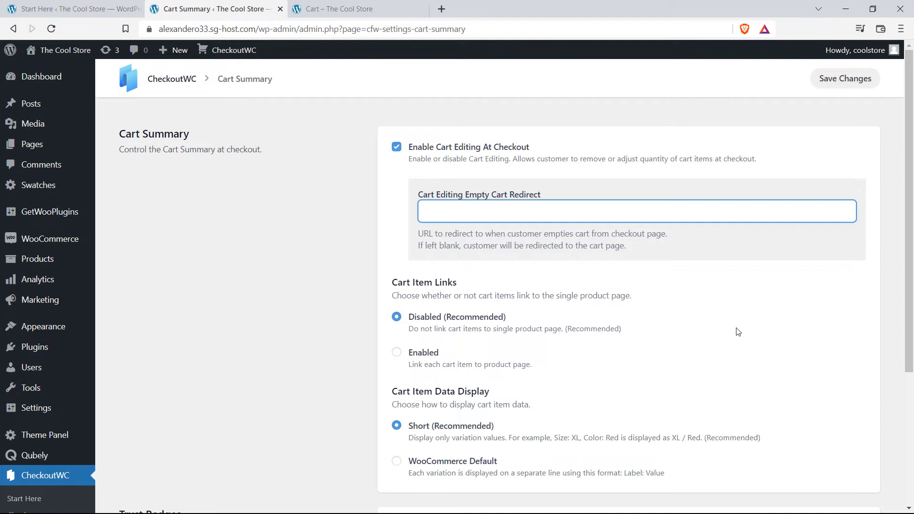
scroll(733, 328, "down", 2)
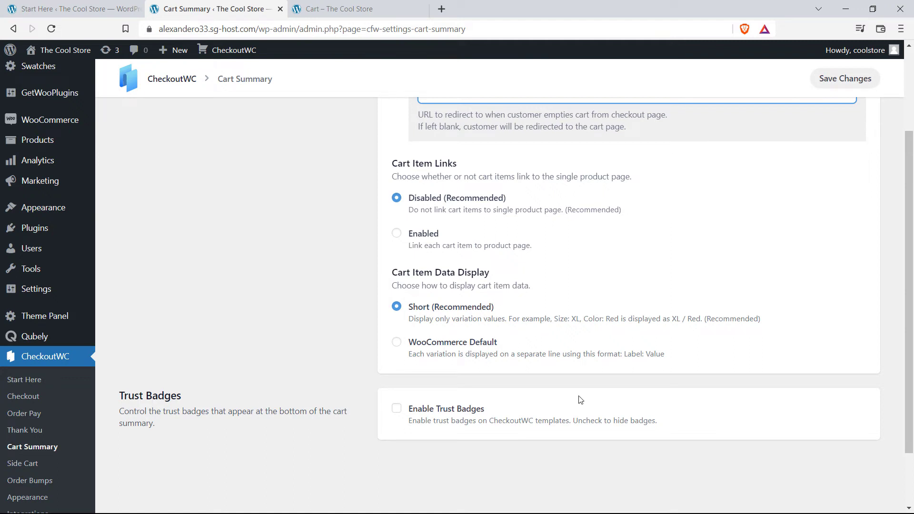
- Enable Trust Badges with the introduction "Since 1959", and look at the store's cart page
scroll(579, 400, "down", 3)
left_click(396, 334)
scroll(569, 361, "down", 2)
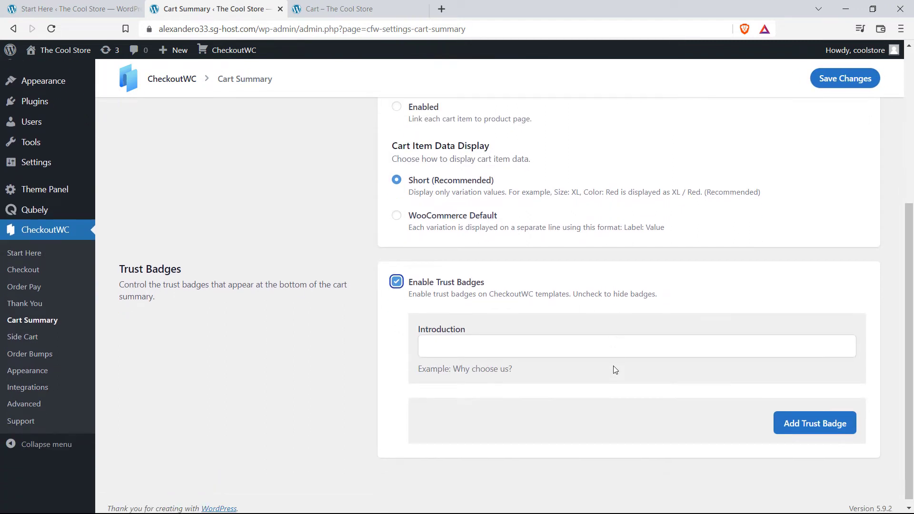
left_click(495, 341)
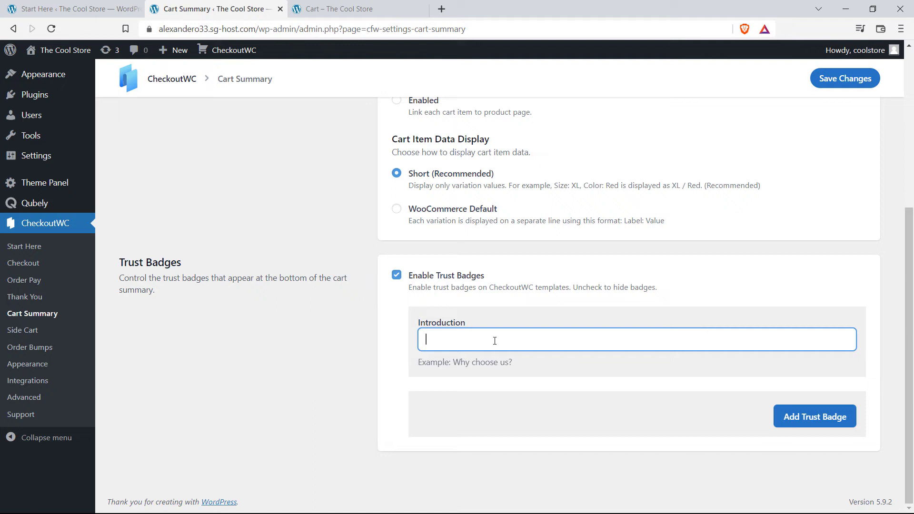
type("Since 1959")
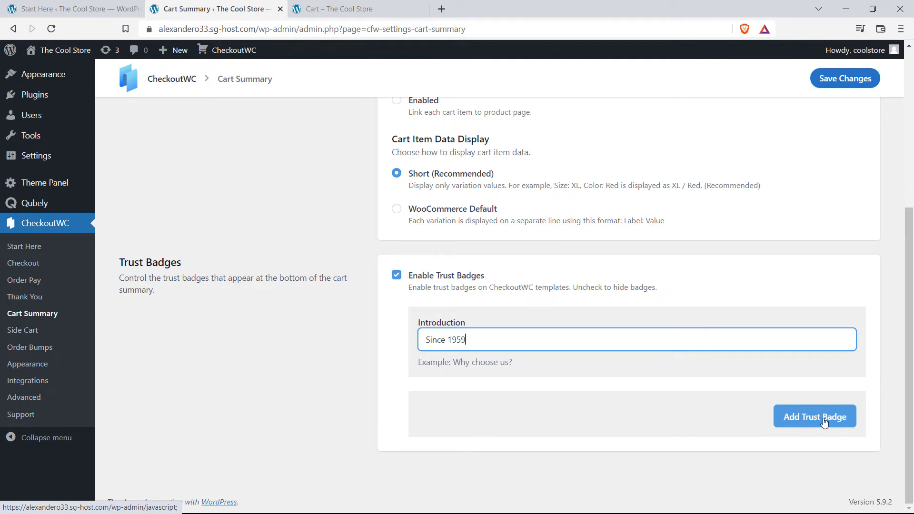
left_click(357, 8)
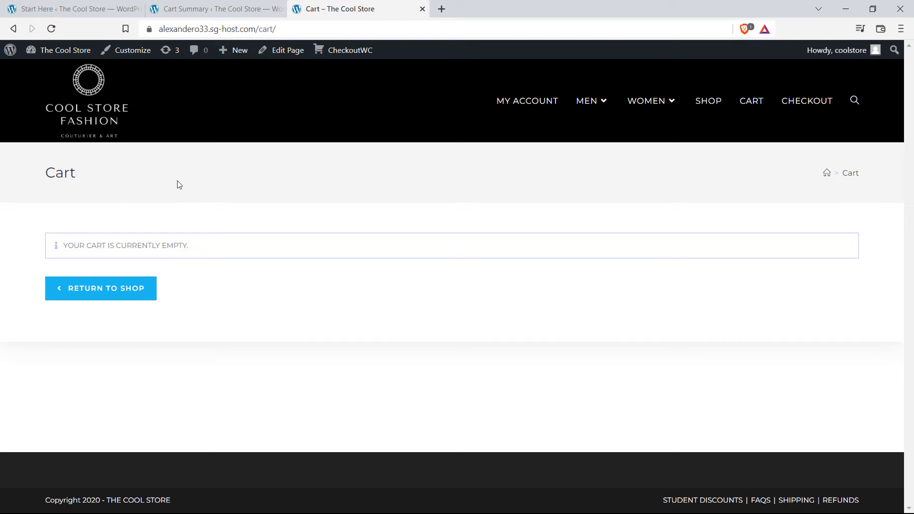
left_click(231, 8)
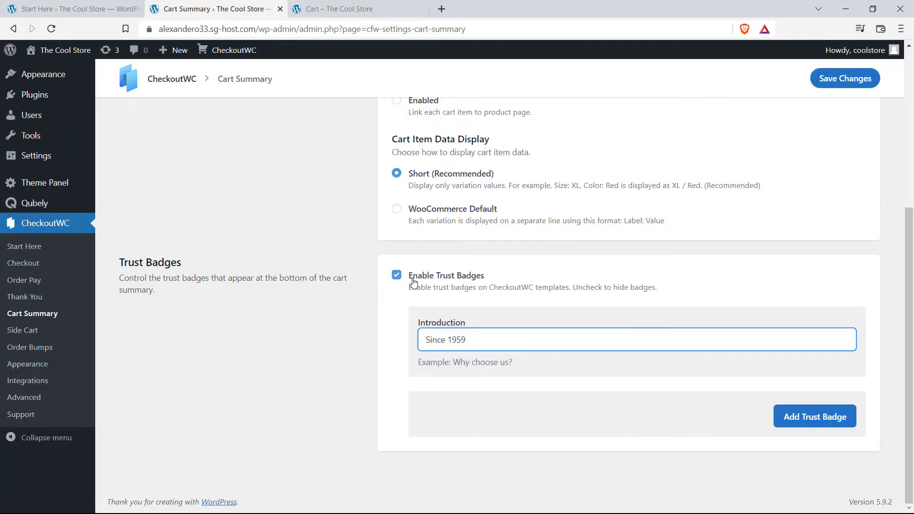
- Disable Trust Badges in the Cart Summary settings and save the changes
left_click(397, 276)
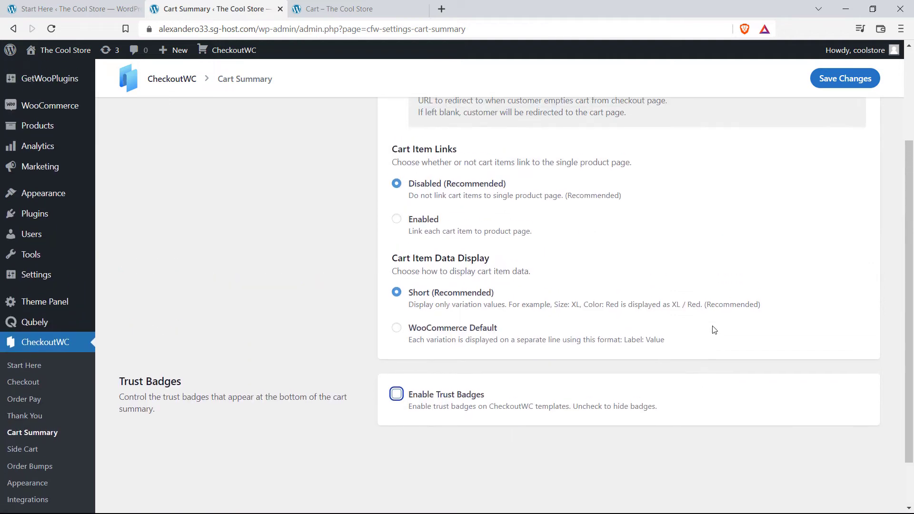
scroll(714, 330, "up", 3)
left_click(838, 80)
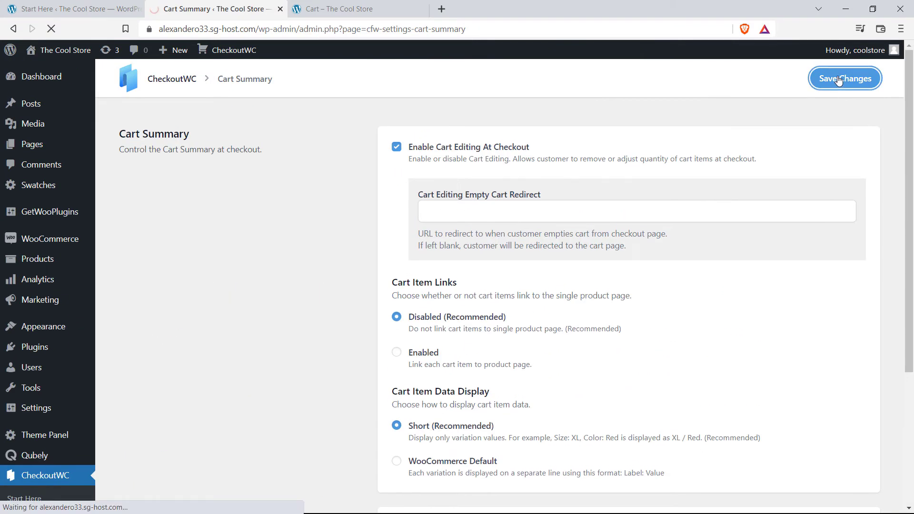
- Enable the Side Cart with the solid shopping bag icon, review its floating cart button options, and save the changes
scroll(144, 306, "down", 4)
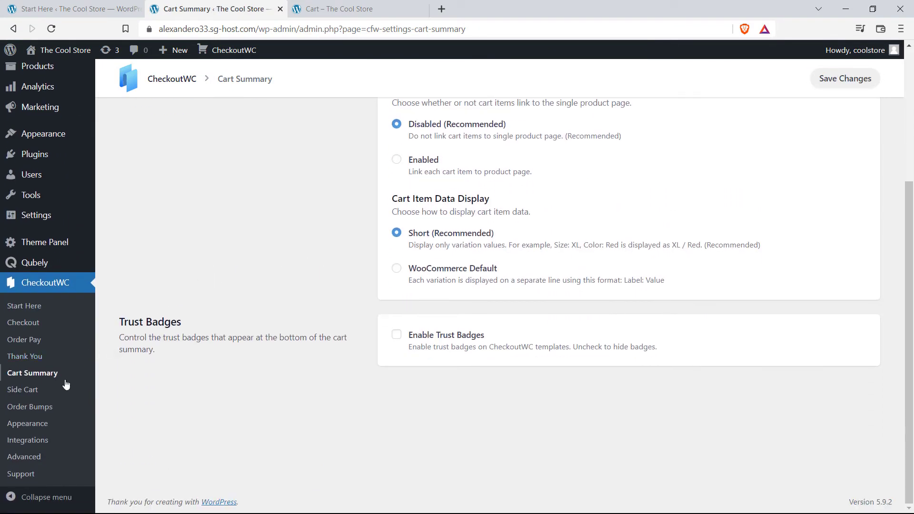
left_click(46, 390)
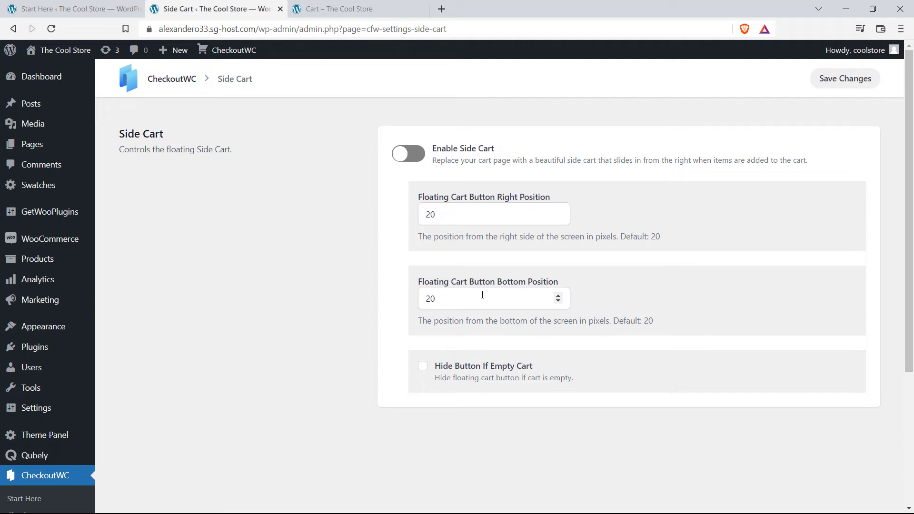
left_click(419, 154)
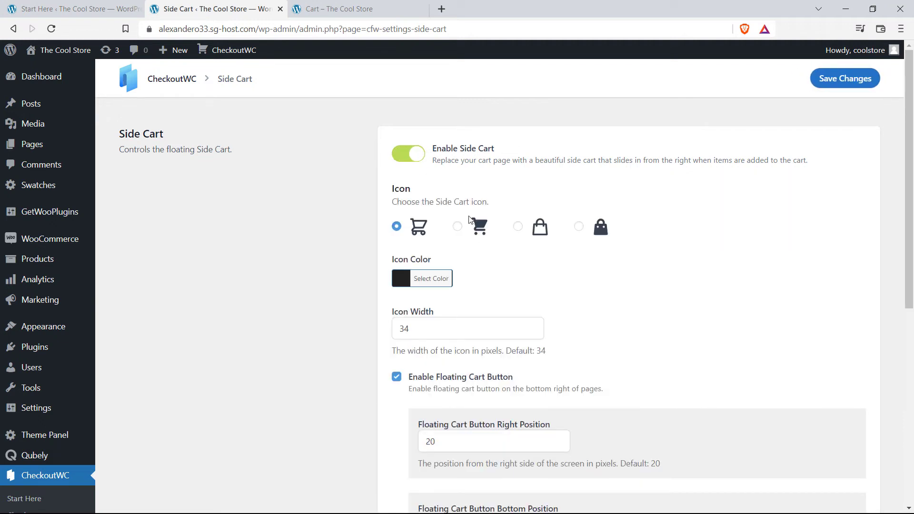
left_click(580, 227)
scroll(599, 282, "down", 1)
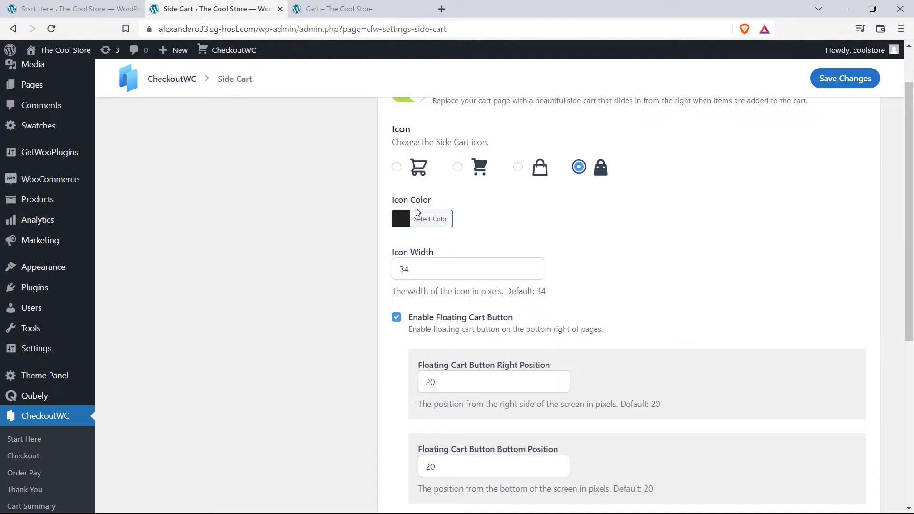
scroll(676, 312, "down", 2)
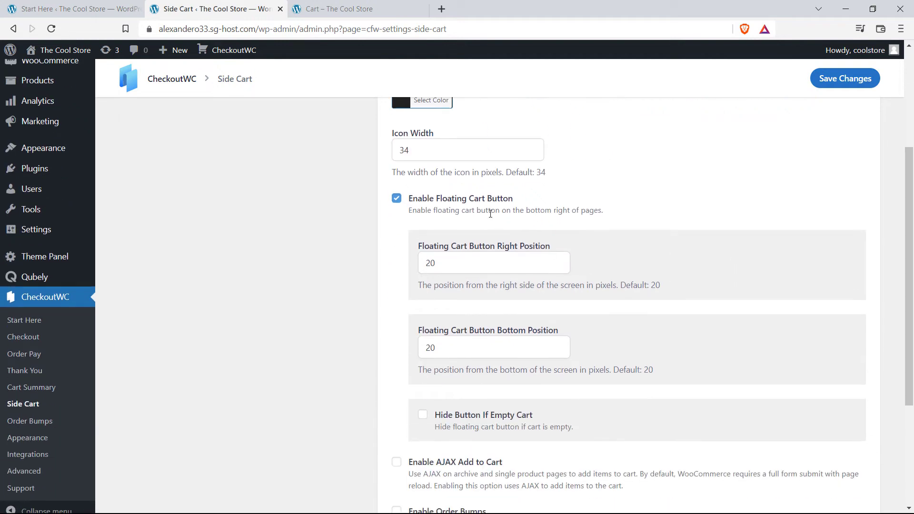
scroll(544, 246, "down", 3)
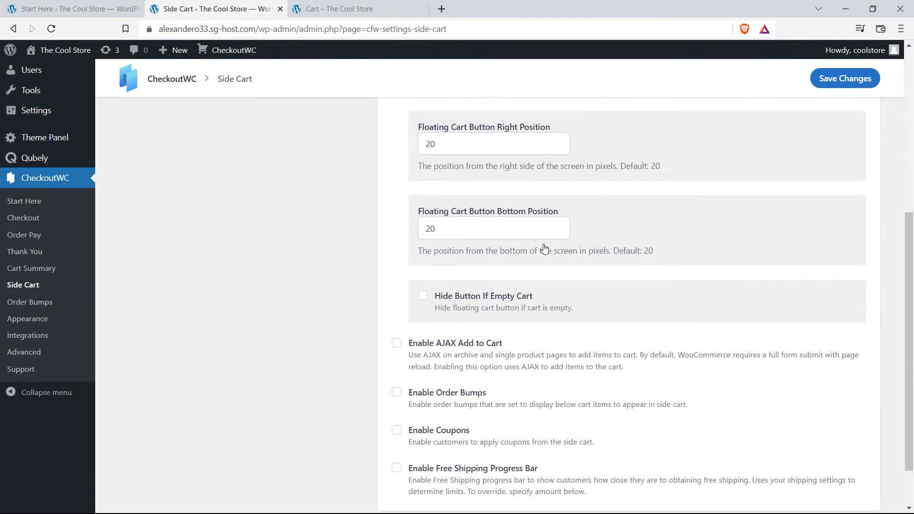
scroll(554, 244, "up", 3)
left_click(843, 90)
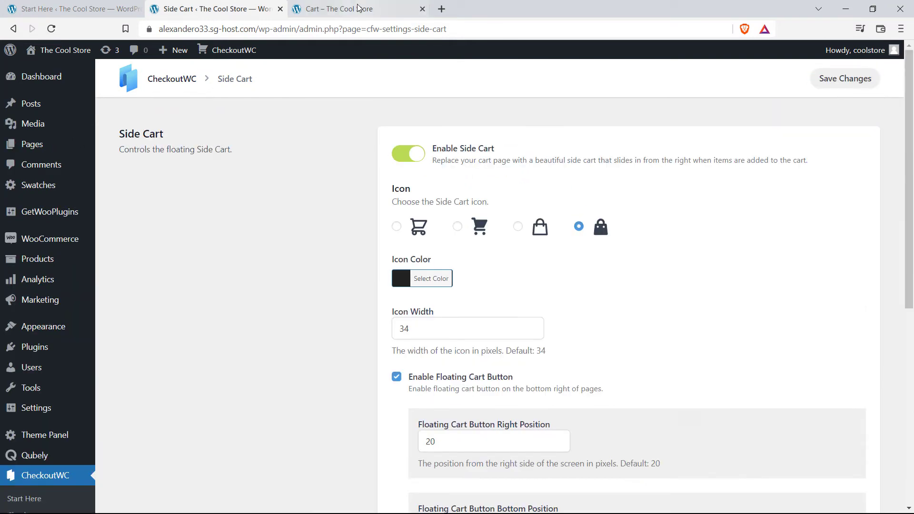
- Add the Chica Blouse from the store's women's Blouses category to the cart, and close and reopen the side cart
left_click(353, 4)
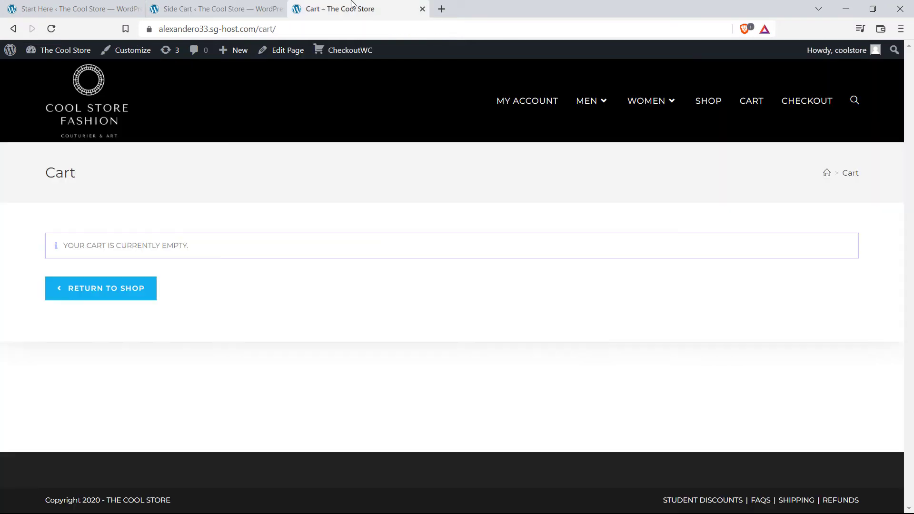
mouse_move(659, 110)
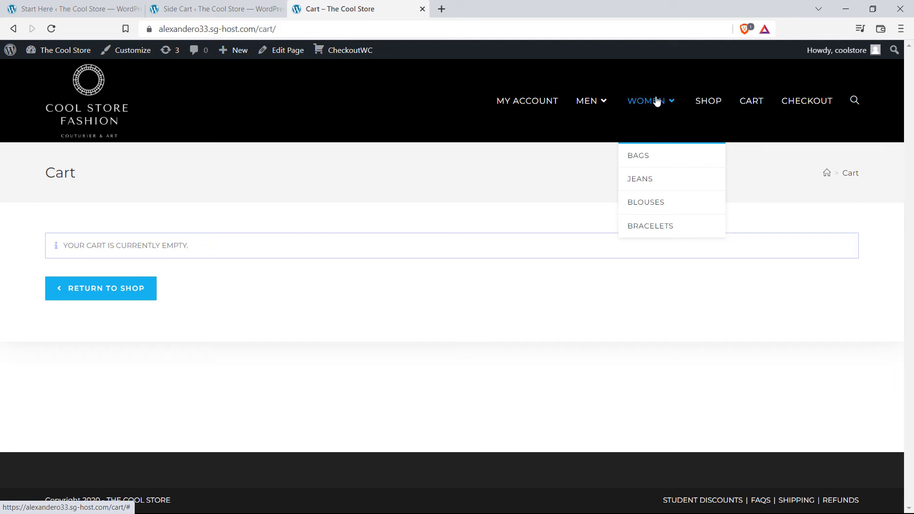
left_click(657, 101)
left_click(653, 205)
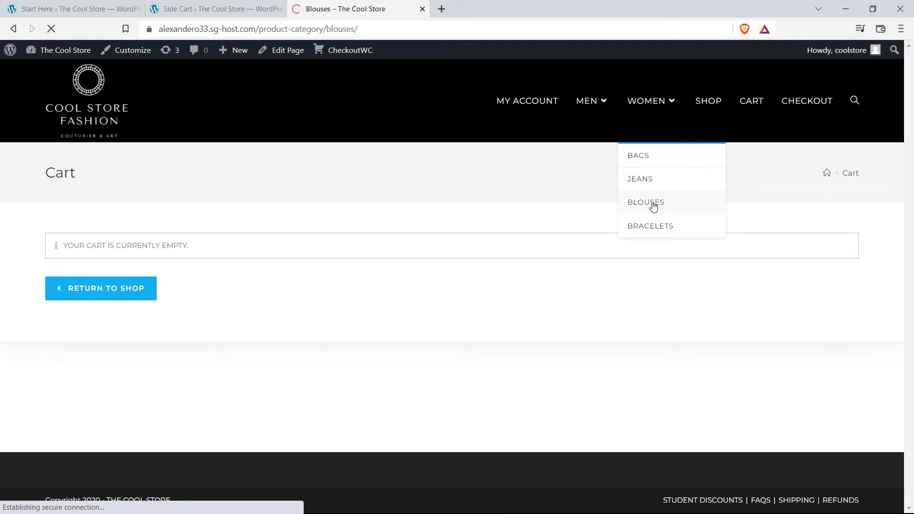
scroll(236, 331, "down", 3)
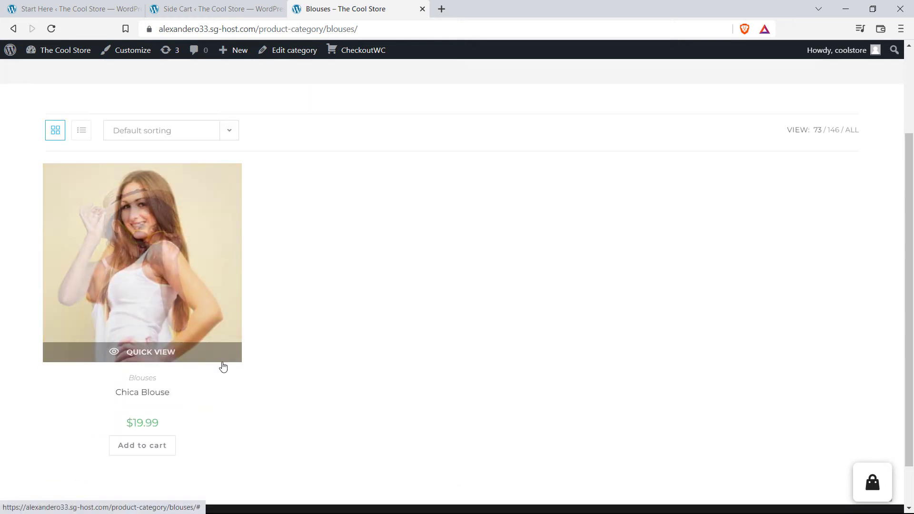
left_click(156, 446)
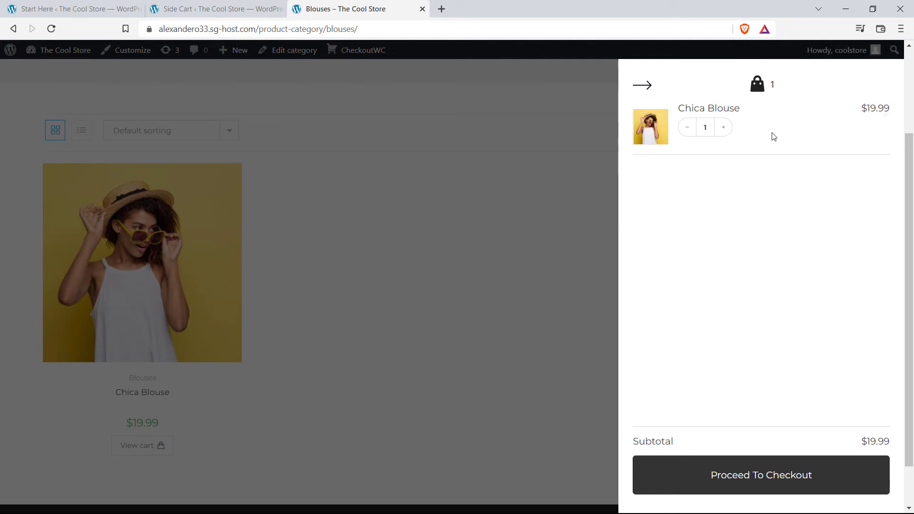
left_click(645, 86)
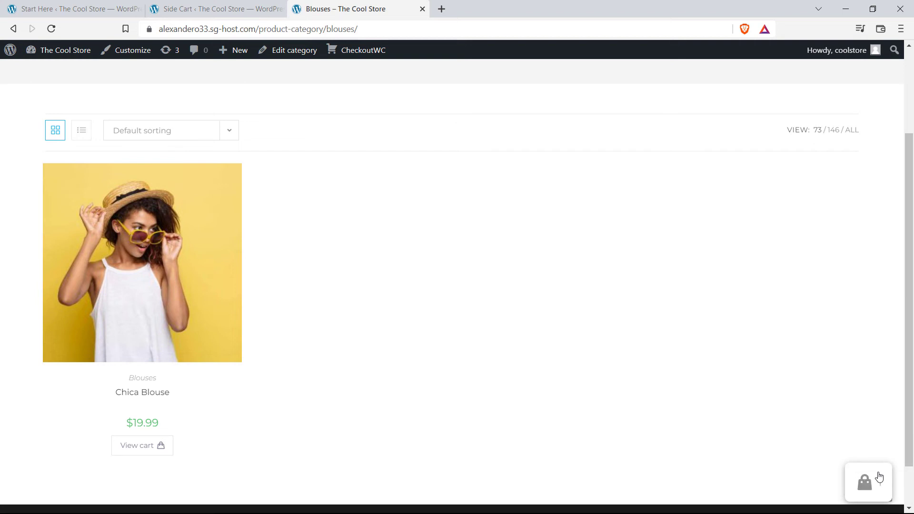
left_click(881, 477)
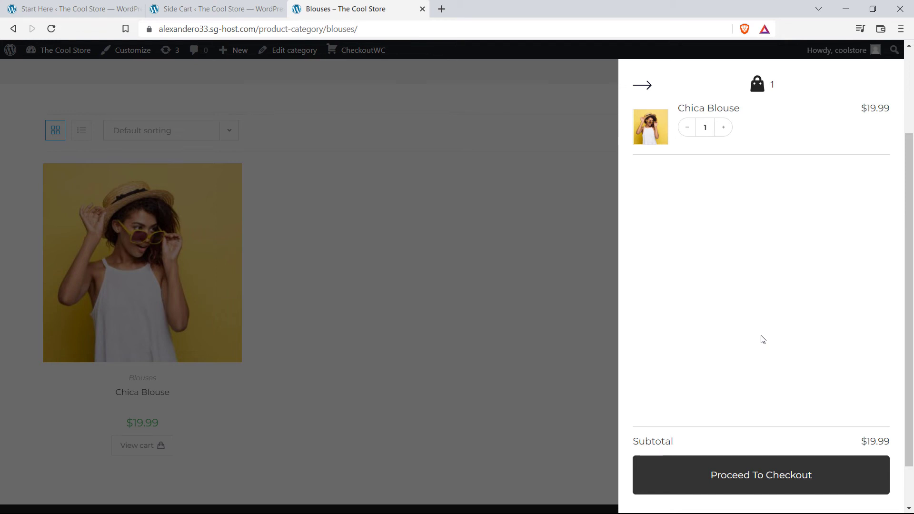
- Enable Order Bumps in the Side Cart settings and save the changes
left_click(235, 7)
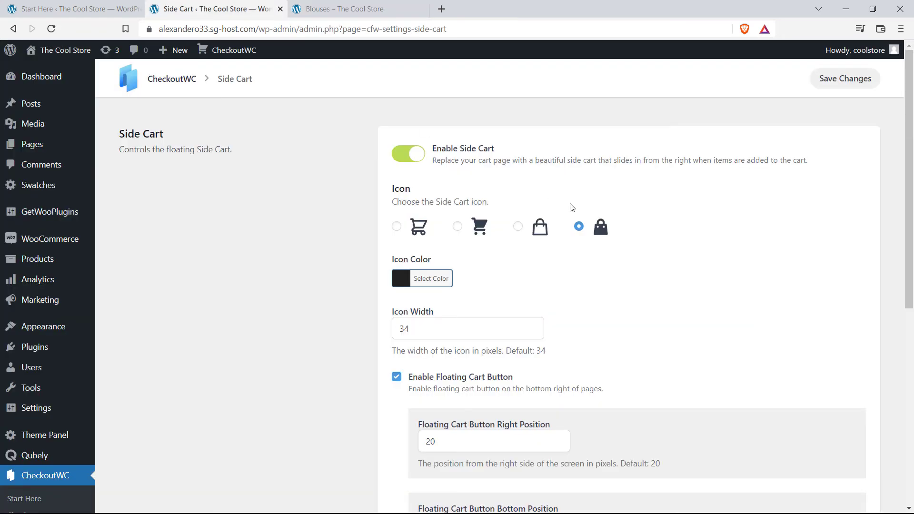
scroll(681, 269, "down", 8)
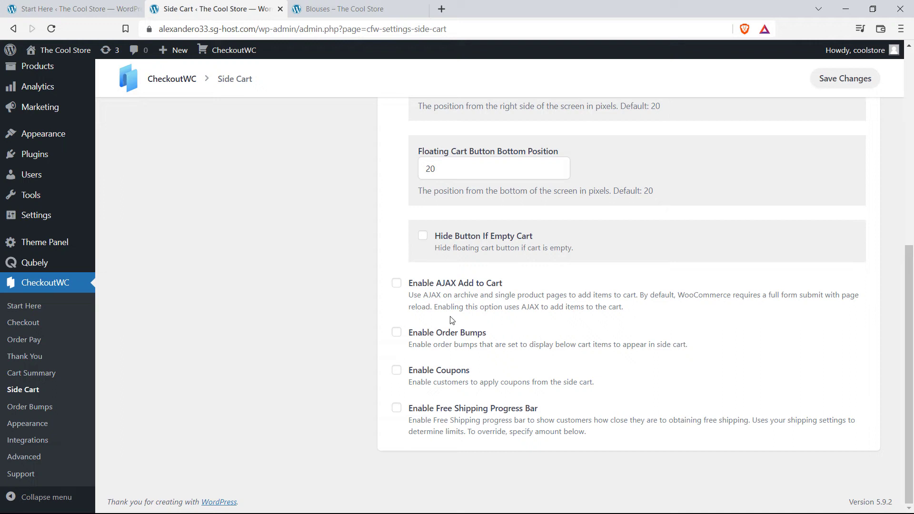
left_click(430, 339)
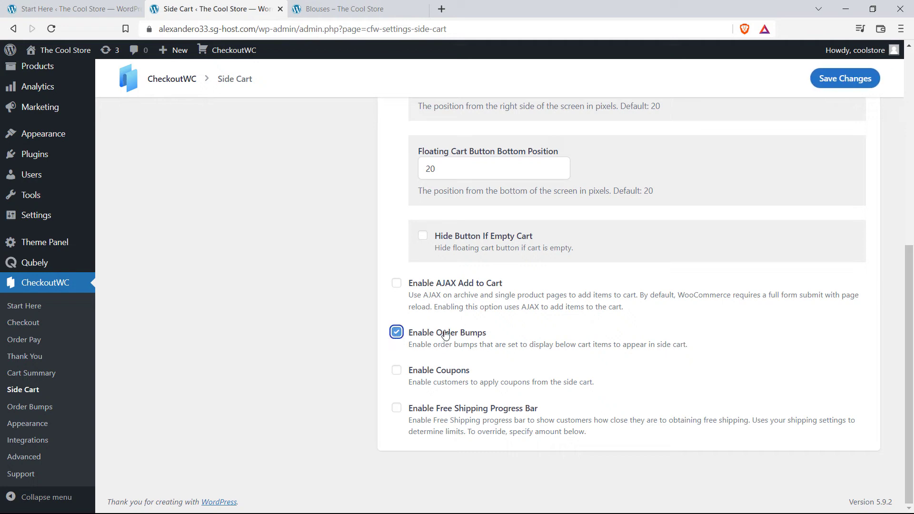
left_click(850, 83)
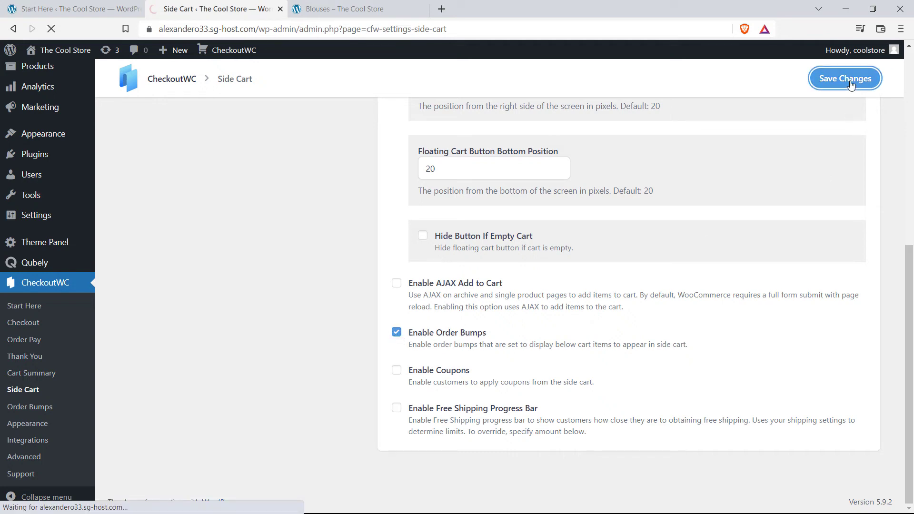
- Start a new order bump titled "50% Off" and check the Display Offer For choices, keeping All Products
scroll(70, 369, "down", 3)
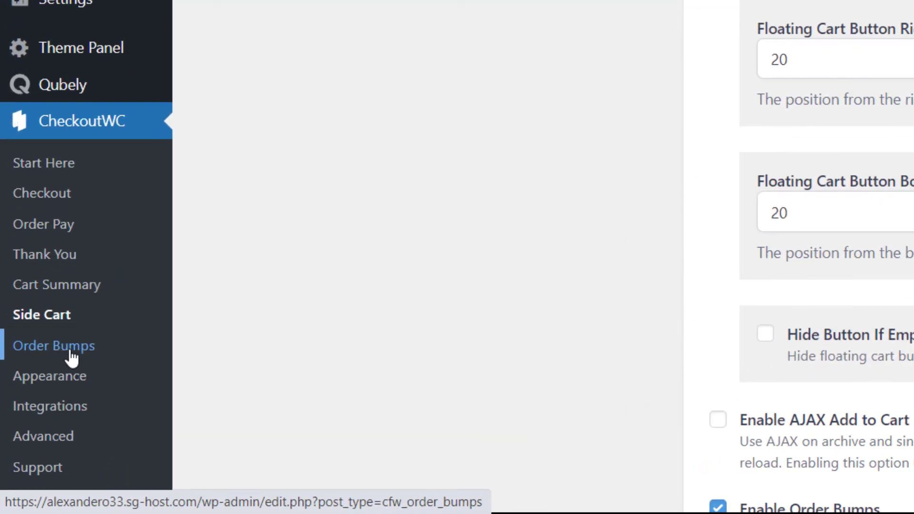
left_click(69, 358)
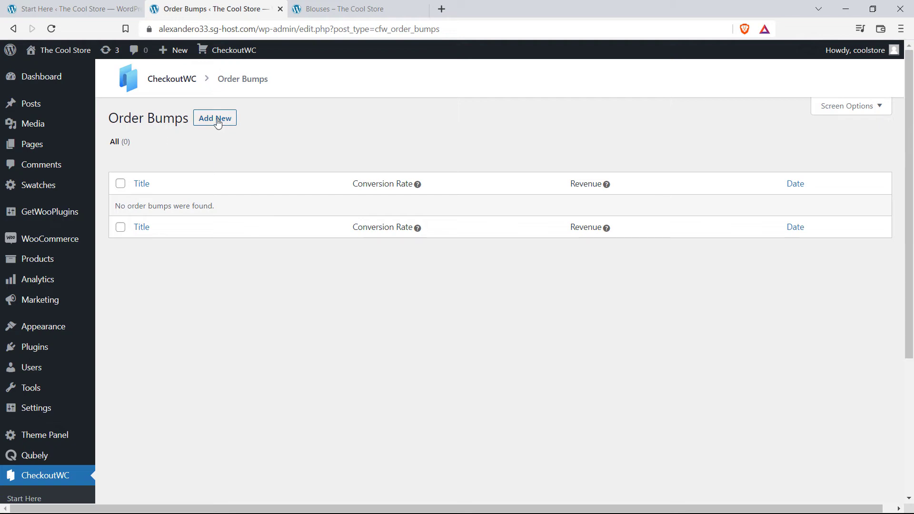
left_click(217, 120)
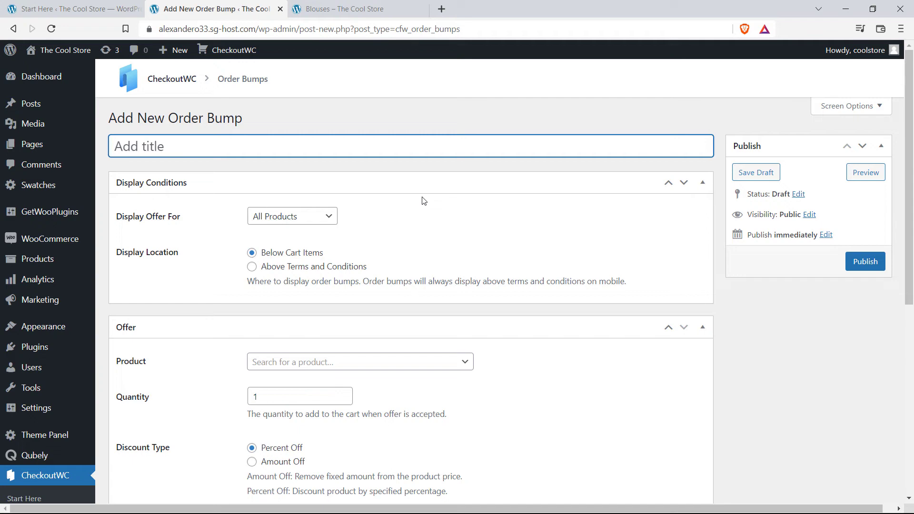
type("50% Off")
left_click(290, 219)
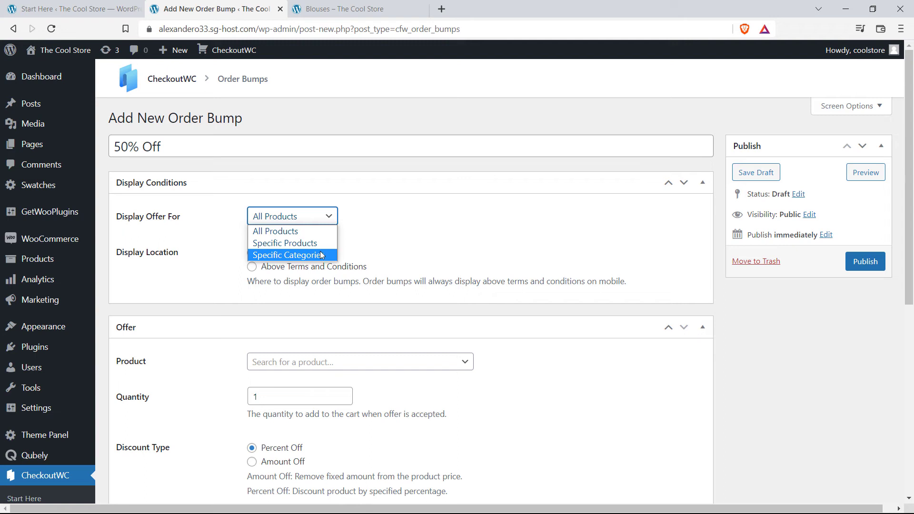
left_click(440, 229)
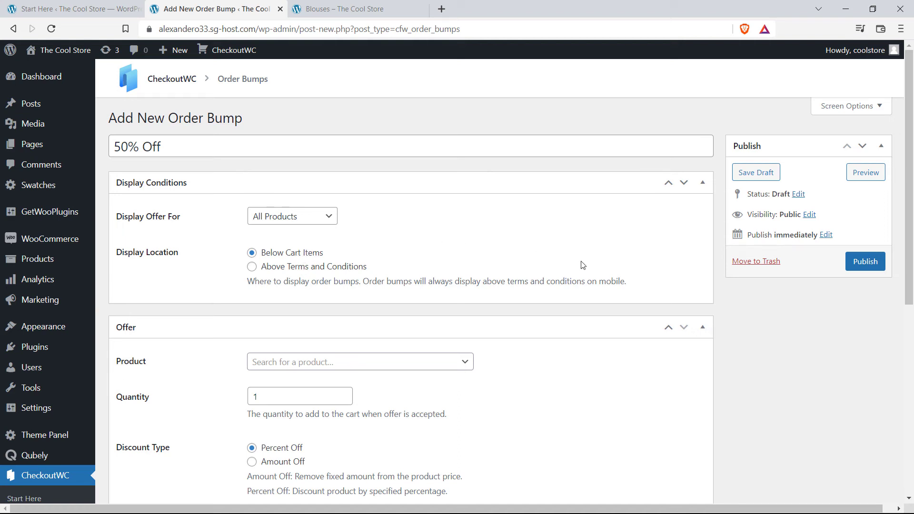
- Search the order bump's offer products for "chica bl", "hoo" and "watch", and choose Lorex Wrist Watch (CROLEX) as the offered product
scroll(526, 332, "down", 3)
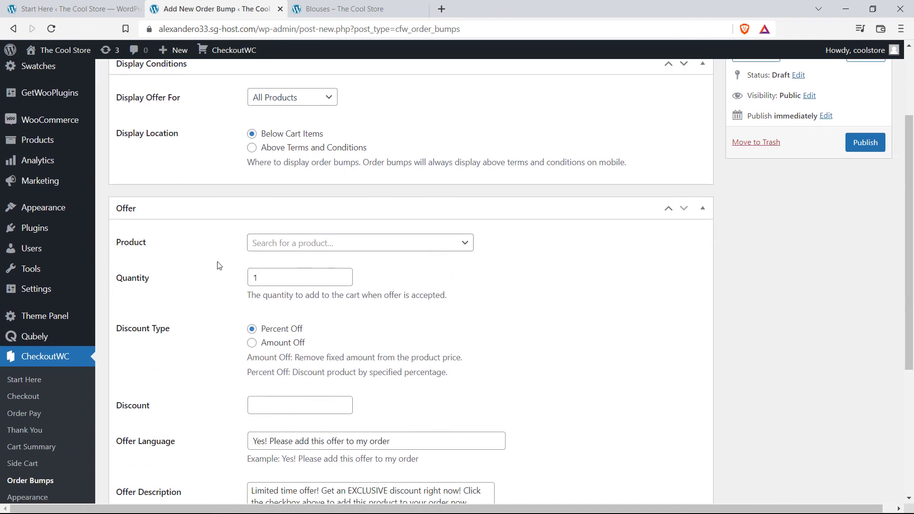
scroll(414, 246, "up", 1)
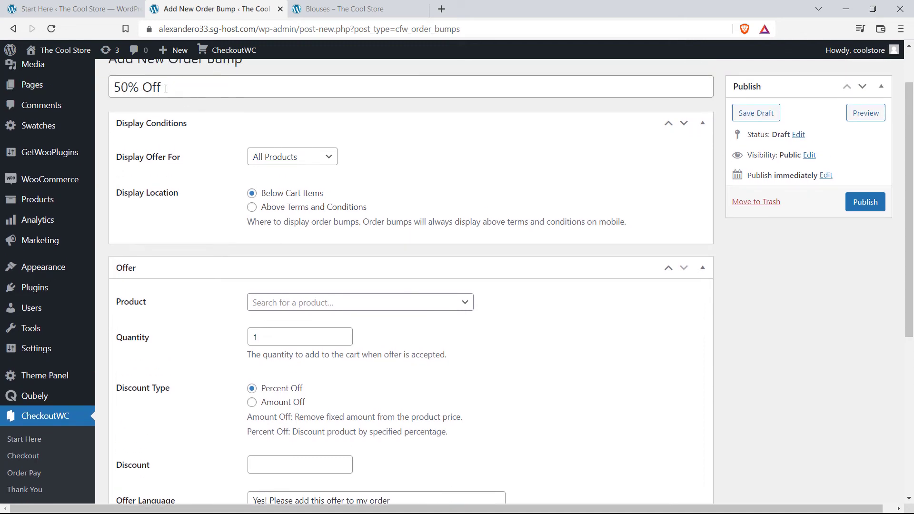
left_click_drag(166, 88, 120, 89)
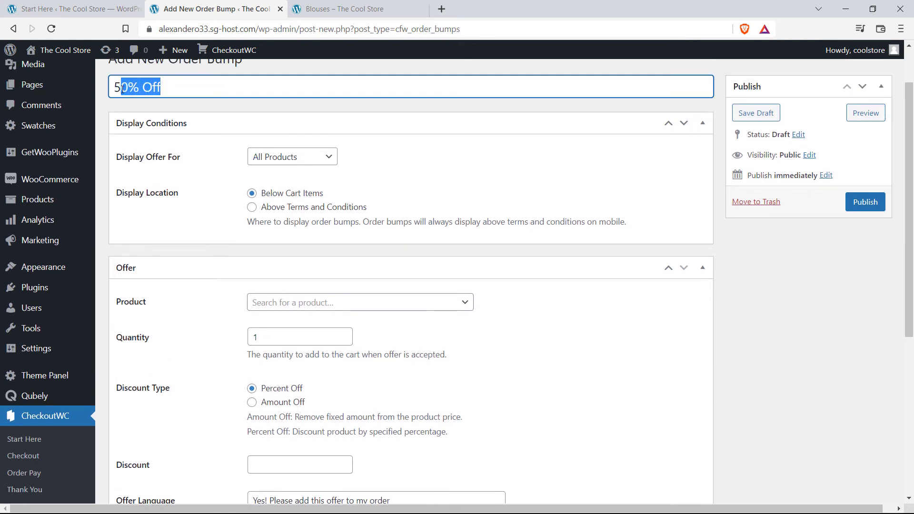
left_click(463, 303)
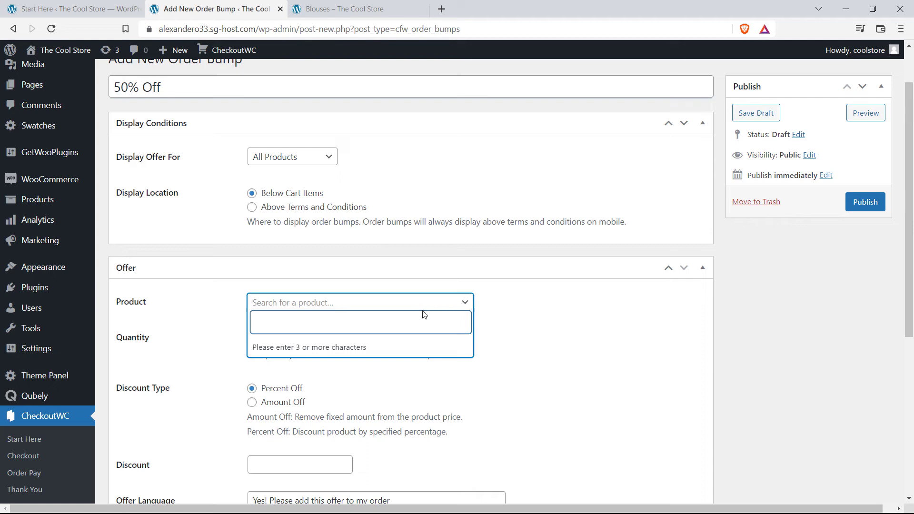
type("chica bl")
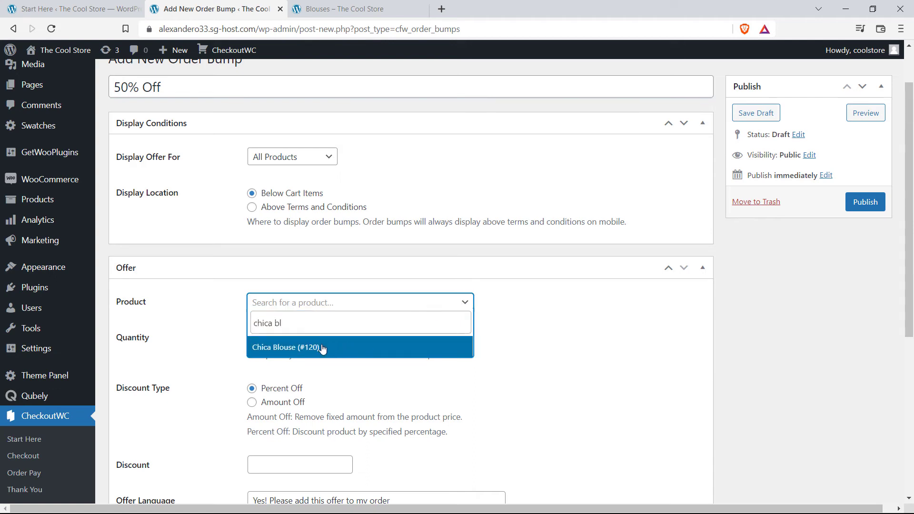
left_click_drag(300, 328, 255, 327)
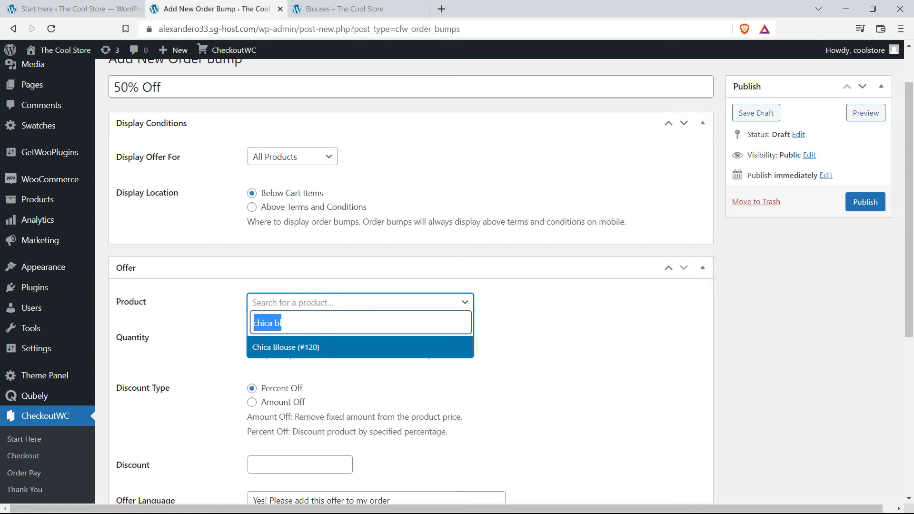
type("hoo")
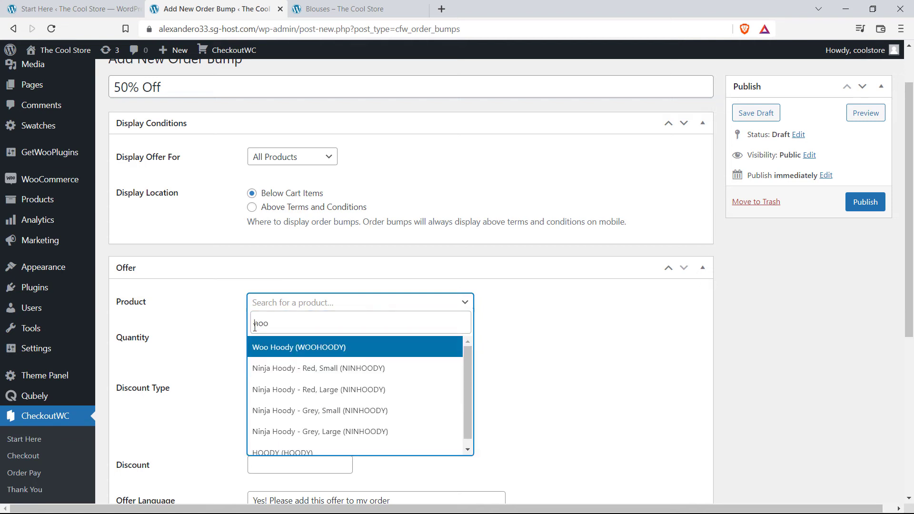
left_click_drag(290, 328, 250, 328)
type("watch")
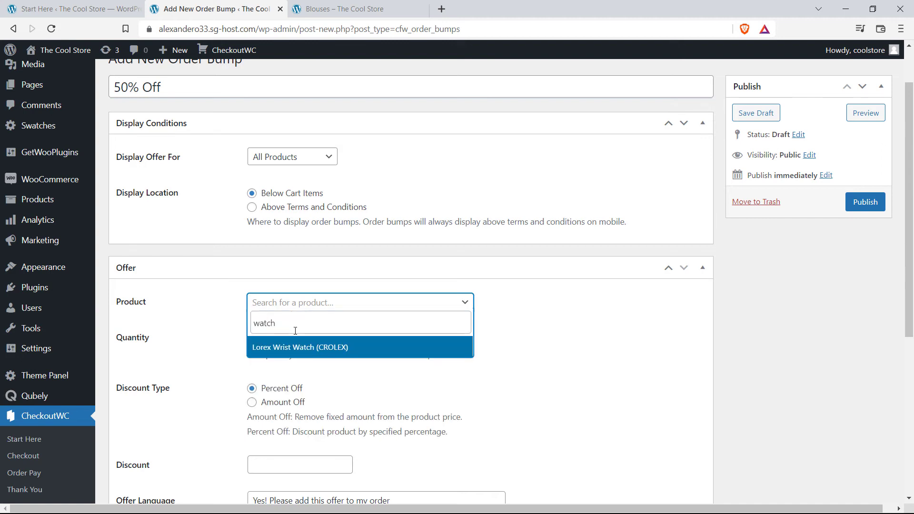
left_click(301, 348)
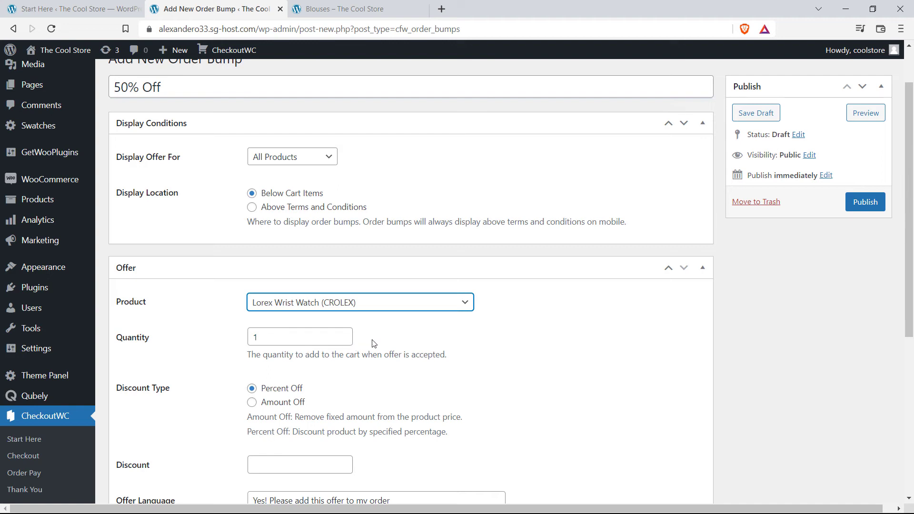
scroll(578, 373, "up", 1)
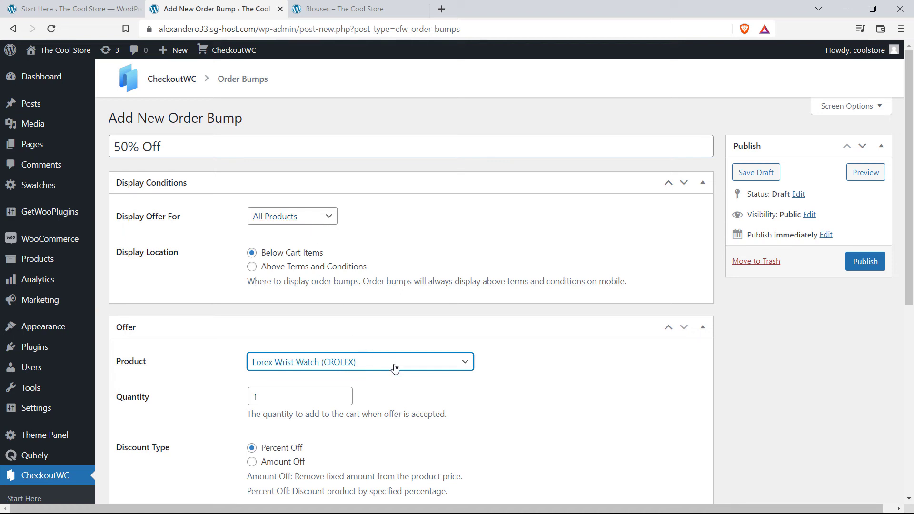
- Set the order bump's discount to 50 with the Percent Off type, keeping the quantity at 1
left_click_drag(176, 145, 124, 147)
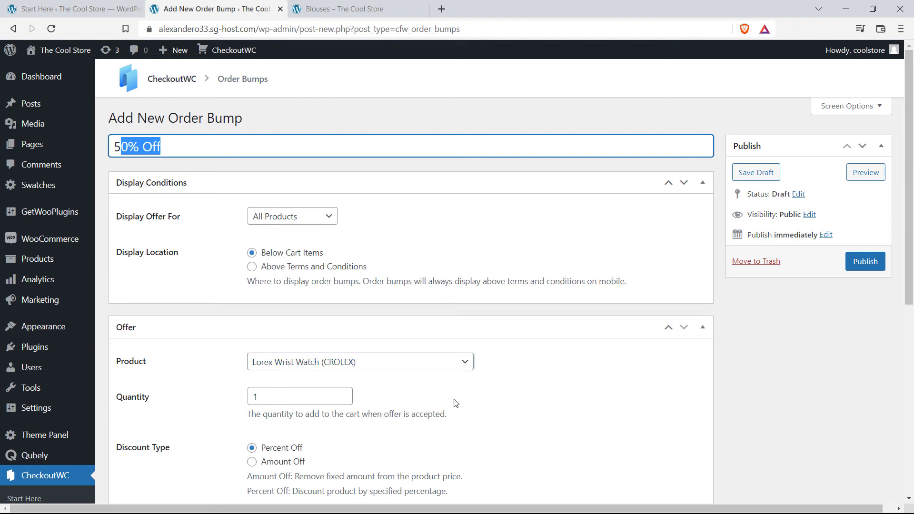
scroll(455, 403, "down", 3)
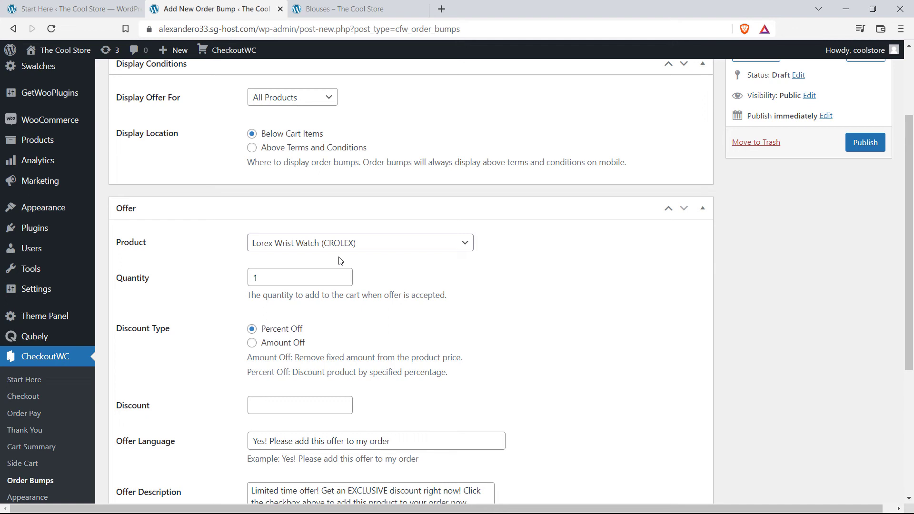
double_click(254, 279)
left_click(478, 351)
scroll(543, 365, "down", 3)
left_click(298, 287)
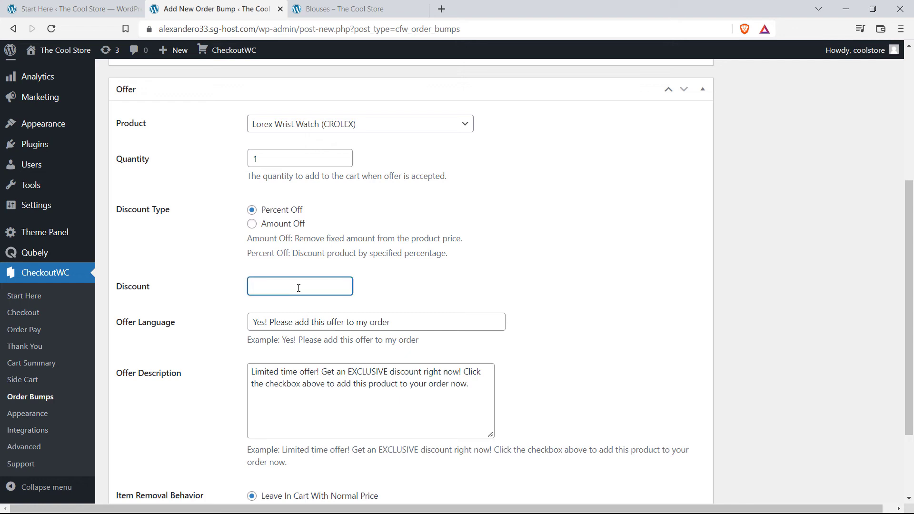
type("50")
scroll(362, 324, "down", 1)
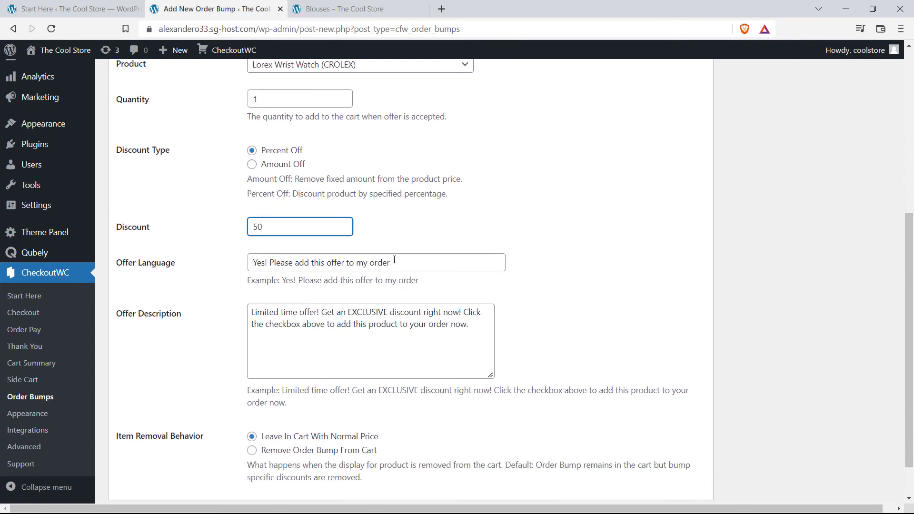
- Replace the offer description with "Get Lorex watch at 50% off NOW !!!", keeping the default offer language
left_click_drag(394, 260, 311, 262)
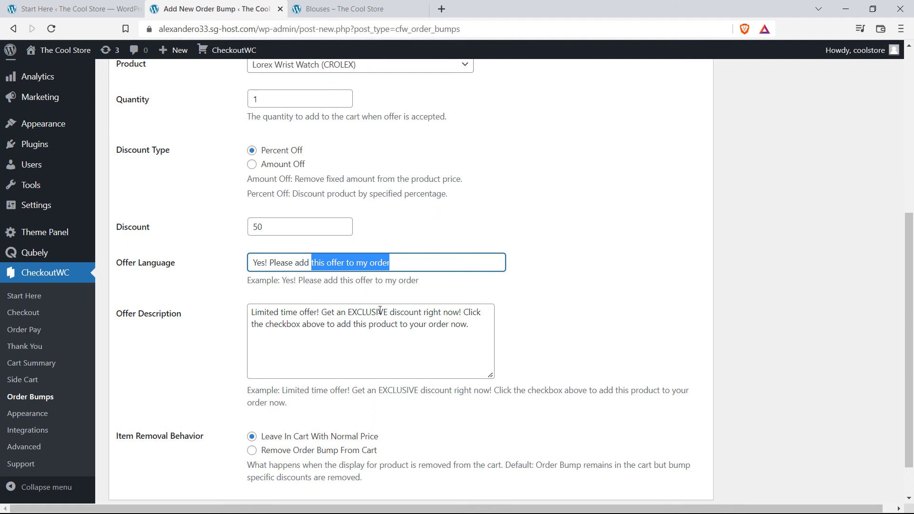
left_click_drag(478, 323, 237, 308)
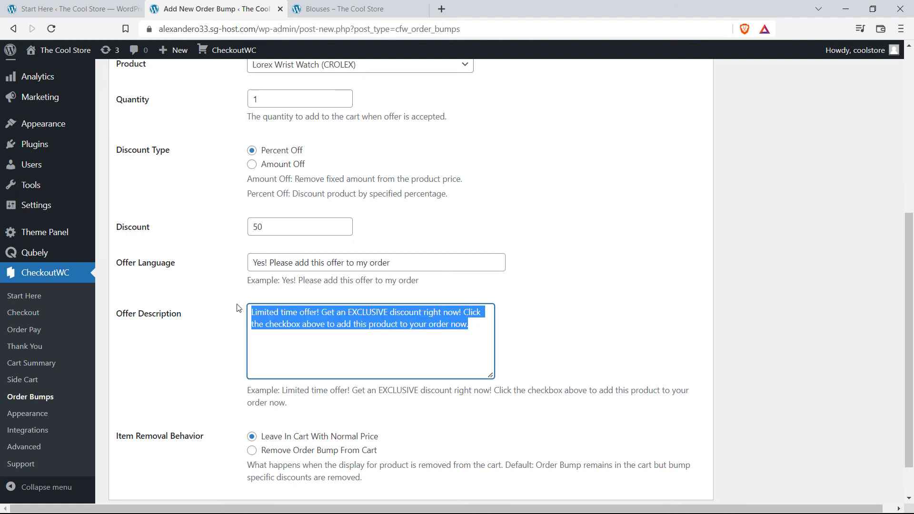
type("Ge")
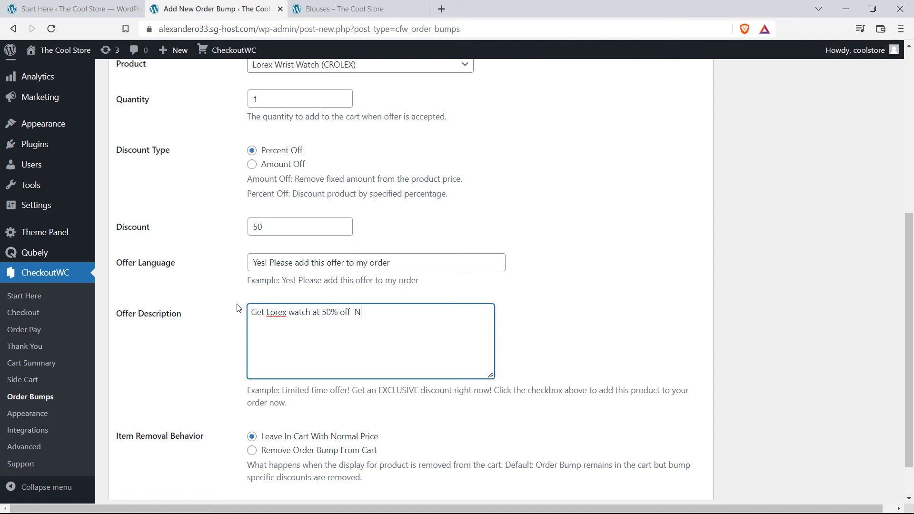
type("NOW")
scroll(542, 375, "down", 1)
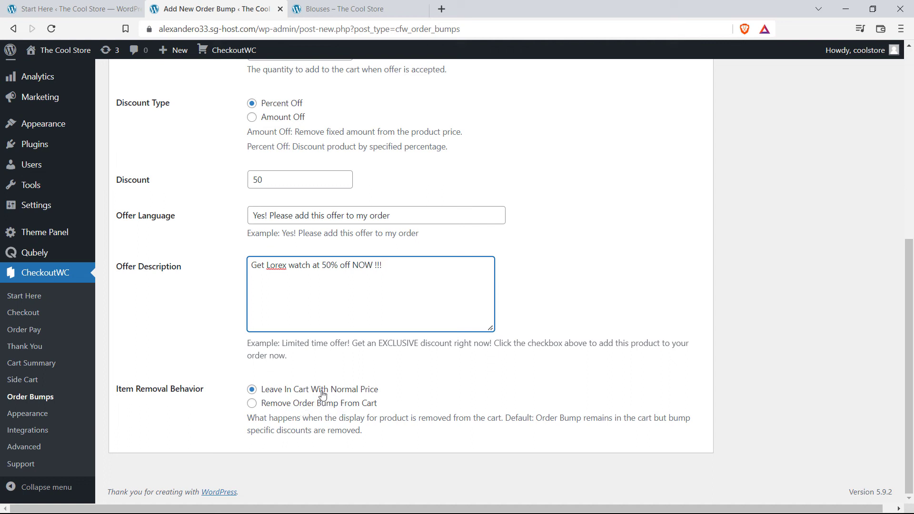
- Publish the "50% Off" order bump and confirm leaving the page
scroll(710, 347, "up", 7)
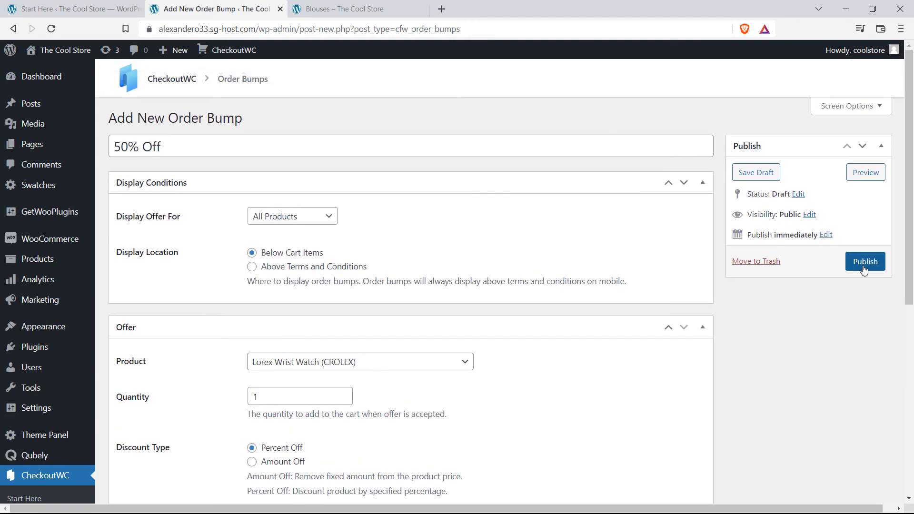
left_click(865, 265)
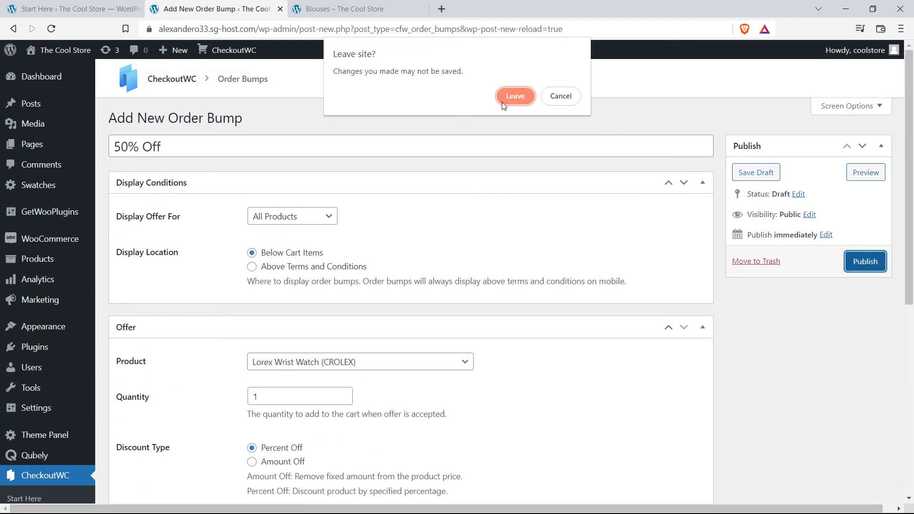
left_click(515, 96)
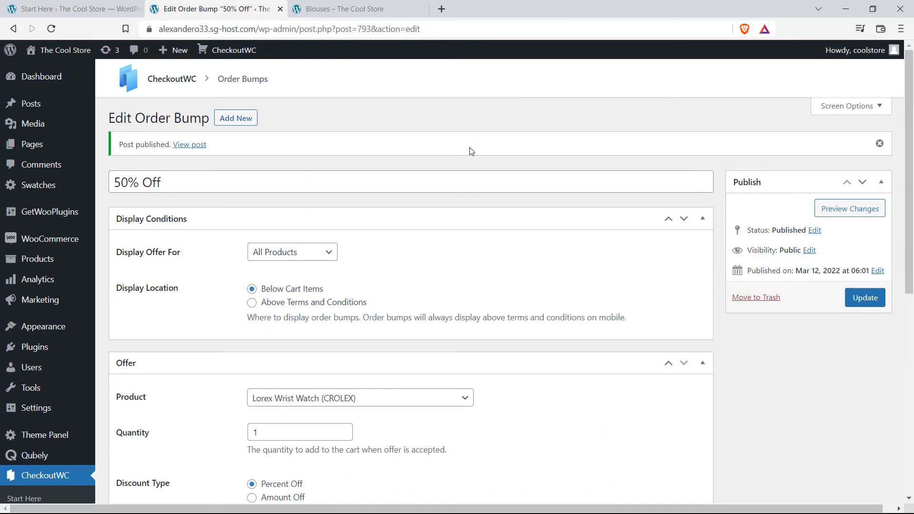
- Remove the Chica Blouse from the store's side cart, confirm the removal and close the cart
left_click(348, 9)
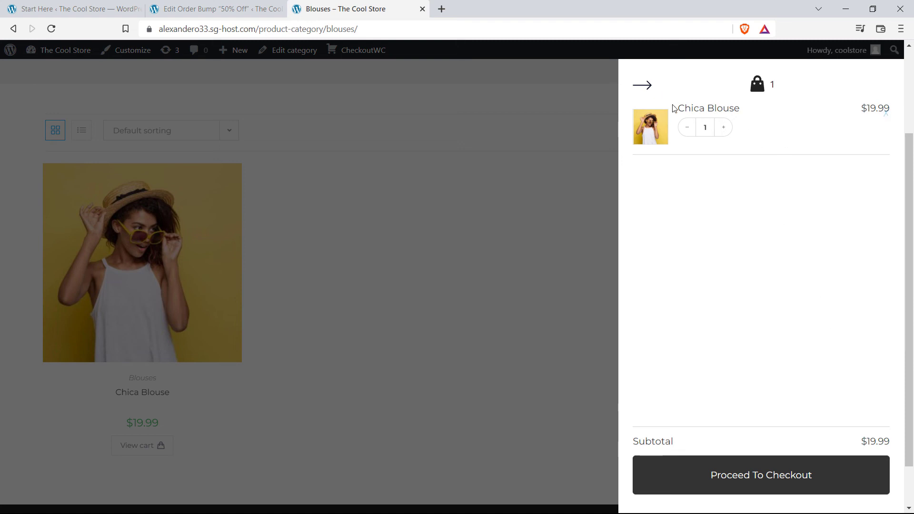
left_click(687, 127)
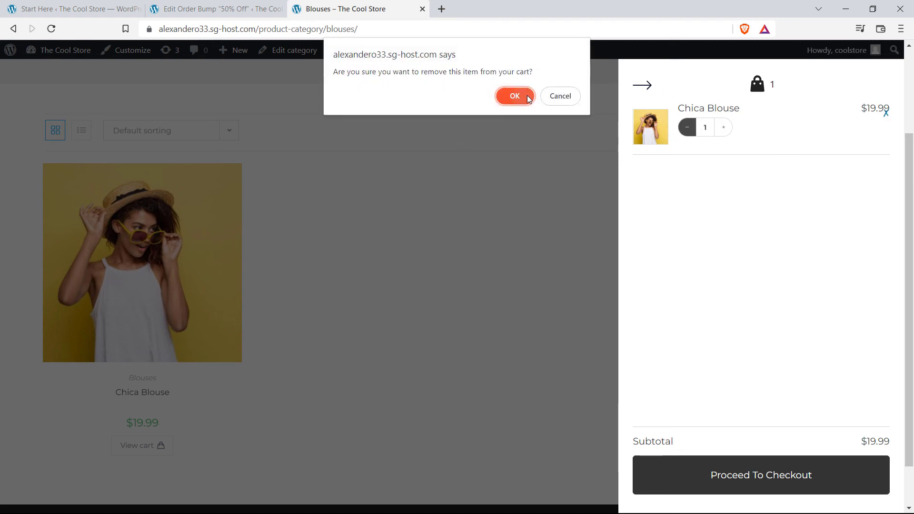
left_click(526, 97)
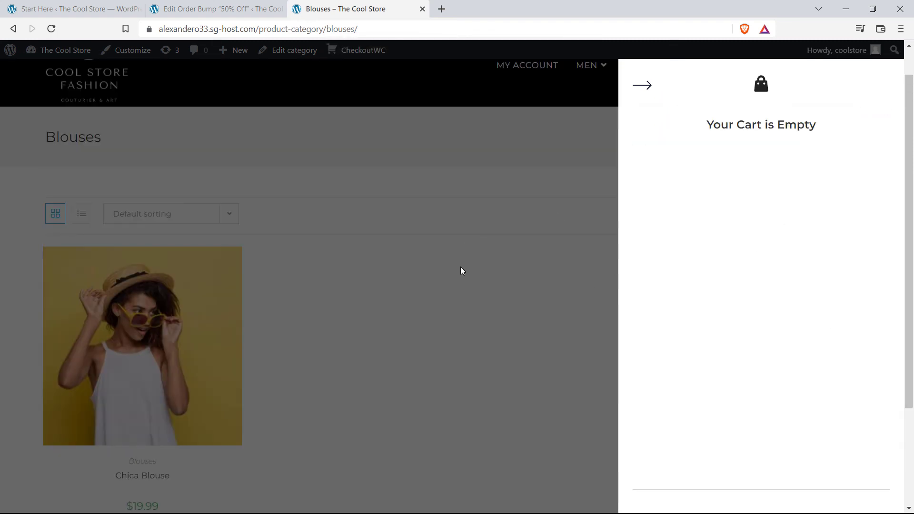
left_click(461, 270)
- Add the Chica Blouse from the women's Blouses category to the cart and accept the Lorex watch offer in the side cart
left_click(106, 84)
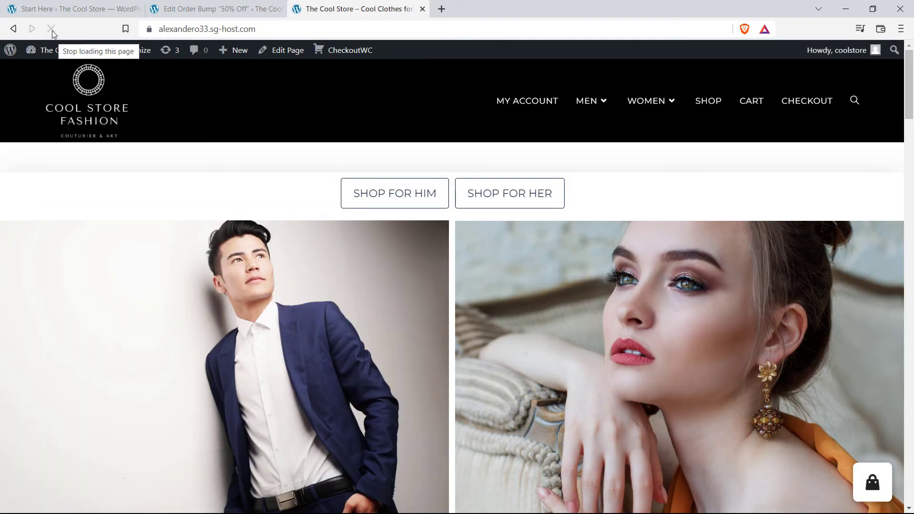
left_click(51, 29)
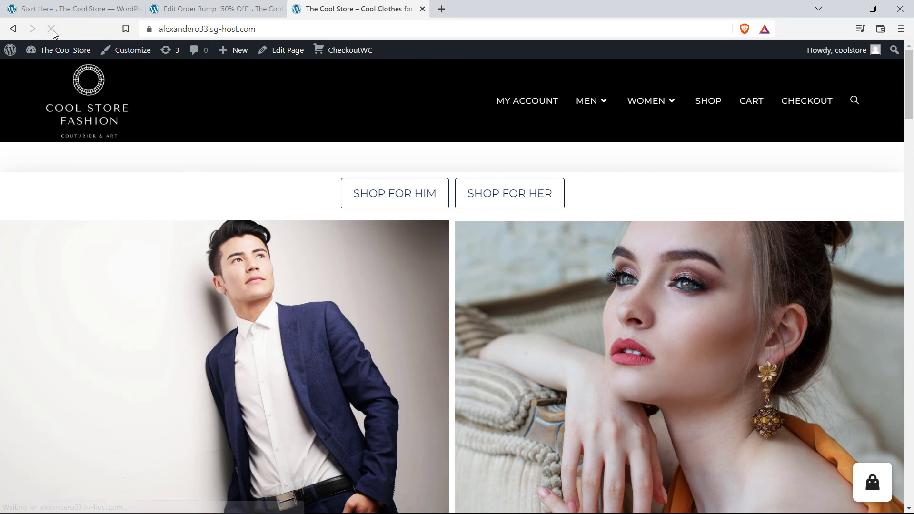
mouse_move(649, 119)
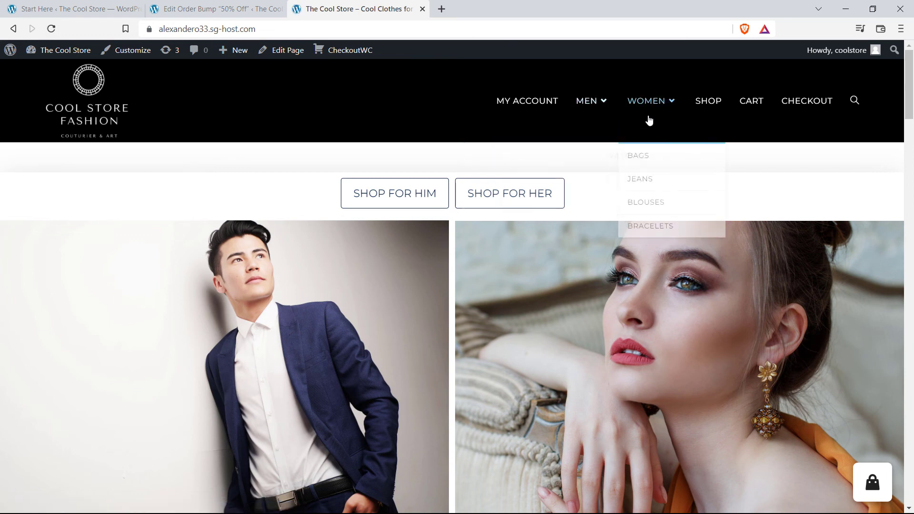
left_click(659, 204)
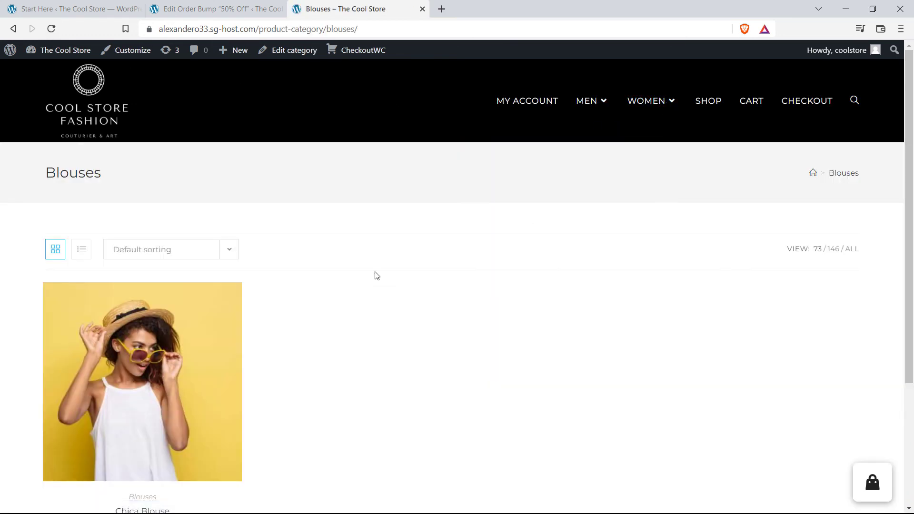
scroll(571, 286, "down", 3)
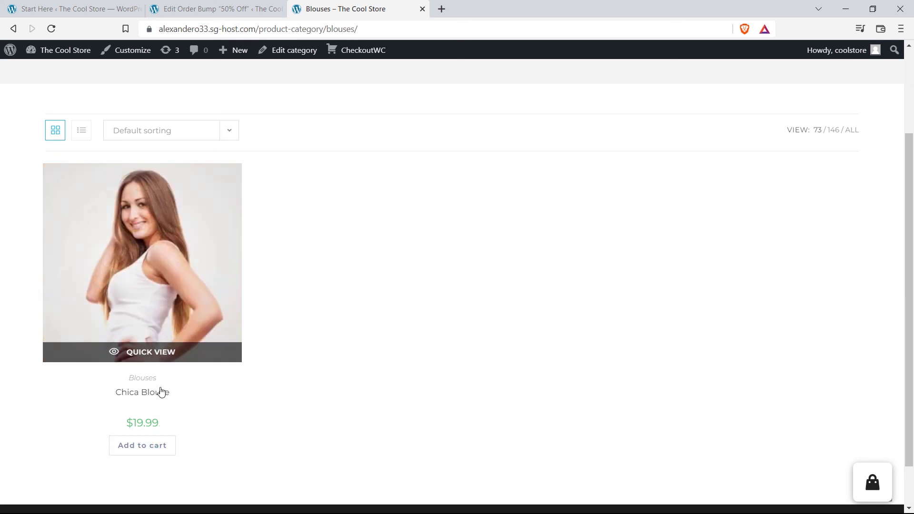
left_click(150, 447)
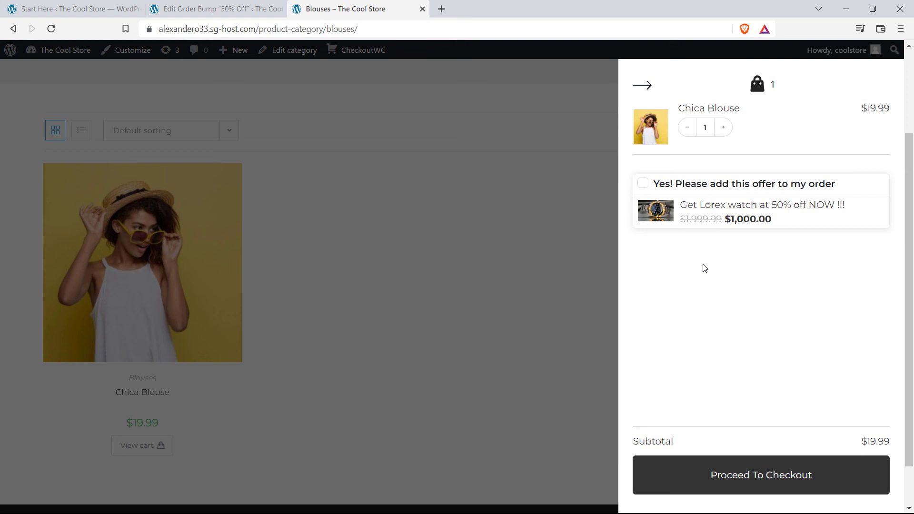
left_click(644, 185)
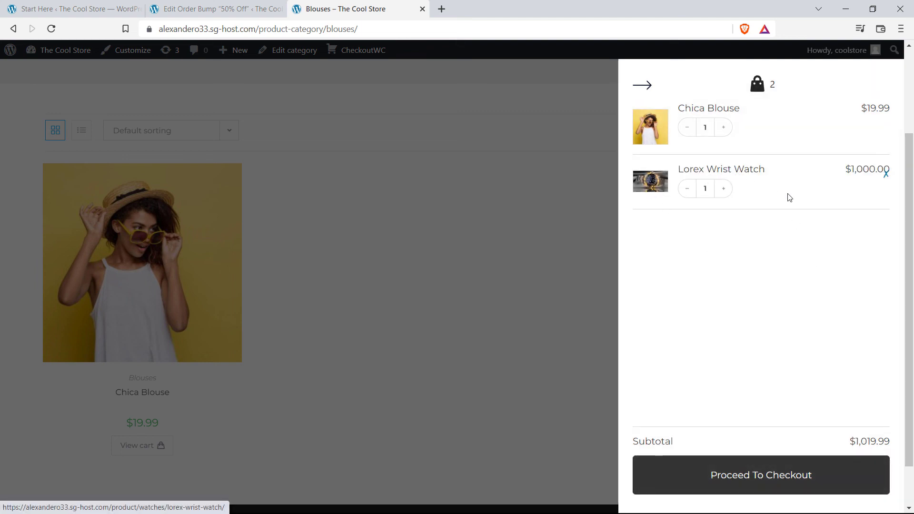
- Review the published order bump's display and offer settings, and the options on the Side Cart settings page
left_click(238, 3)
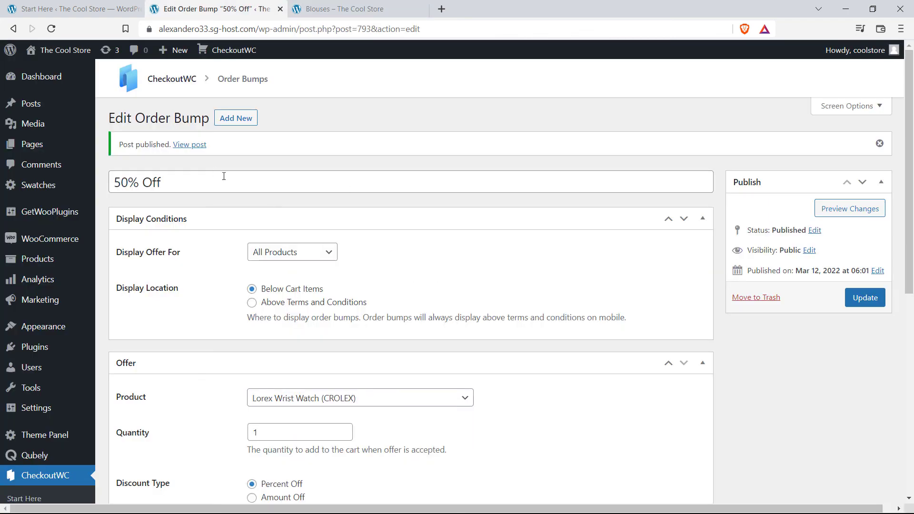
scroll(516, 255, "down", 1)
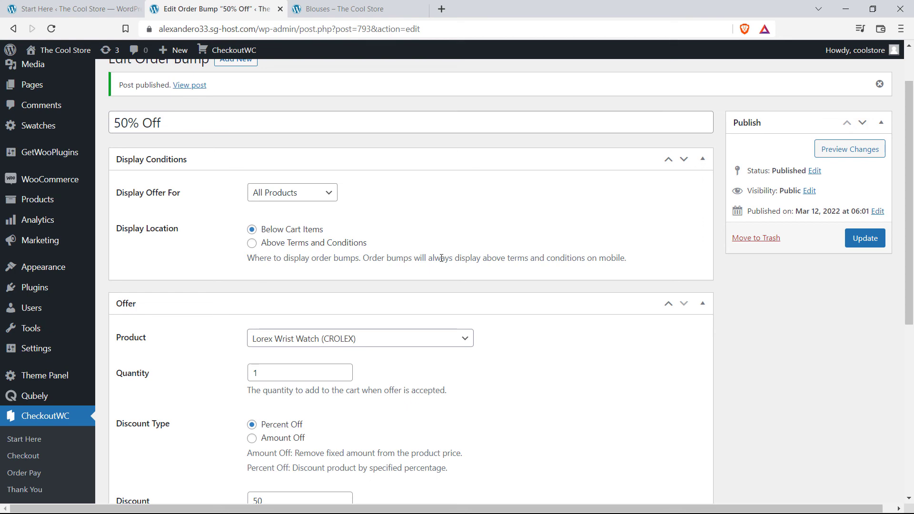
scroll(59, 418, "down", 3)
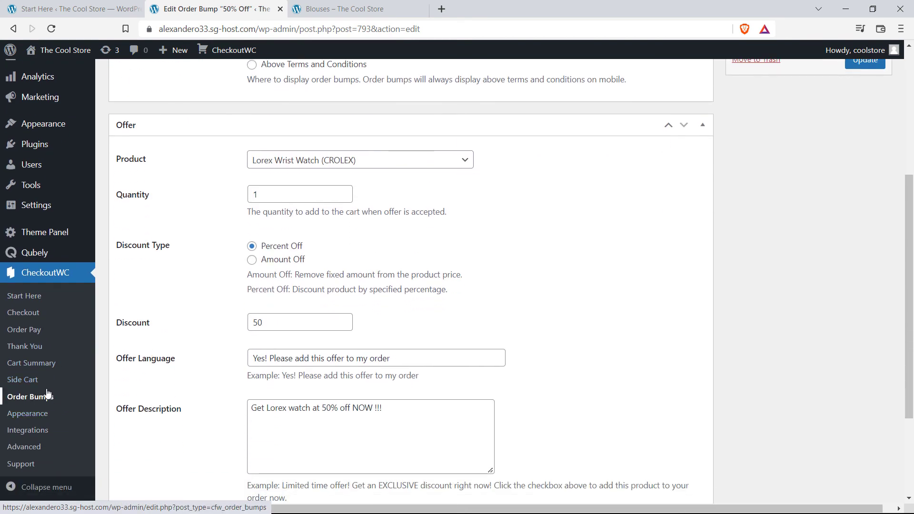
left_click(42, 379)
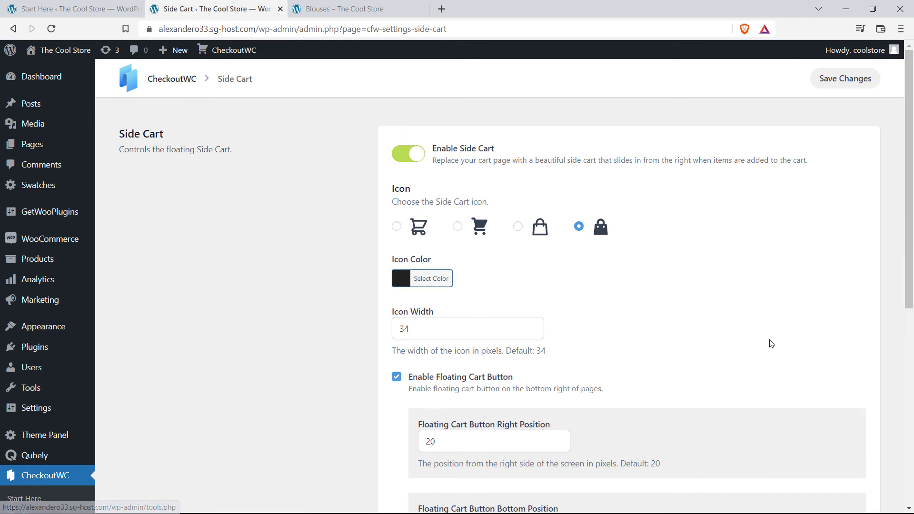
scroll(695, 343, "down", 6)
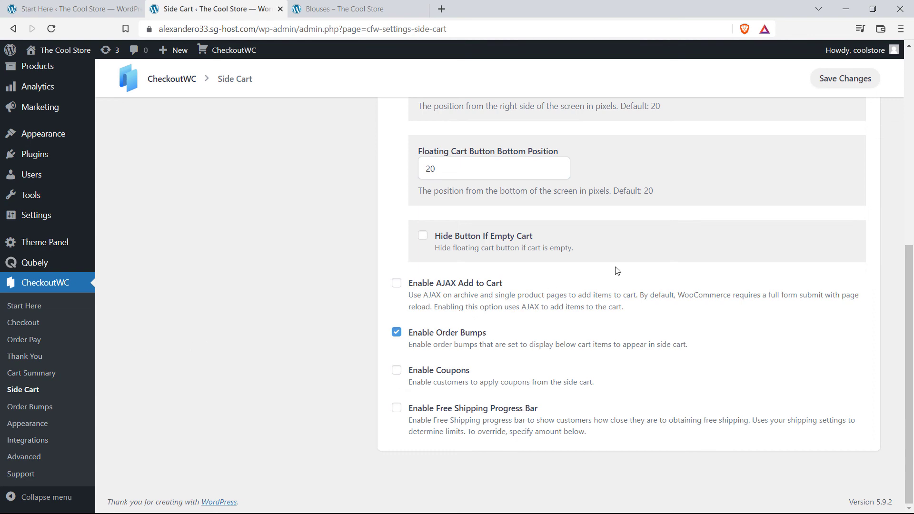
scroll(683, 299, "up", 3)
scroll(212, 289, "down", 3)
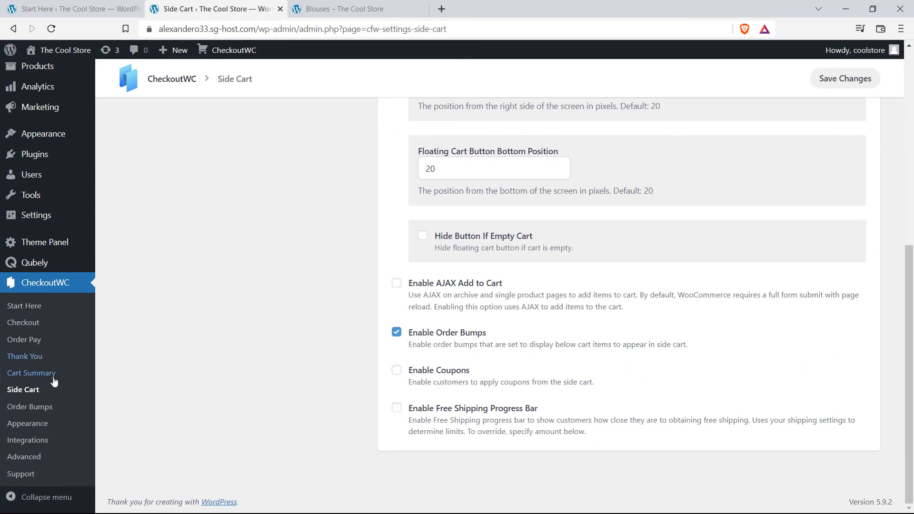
- Review CheckoutWC's Appearance settings and the Google API Key field in the Integrations settings
left_click(47, 426)
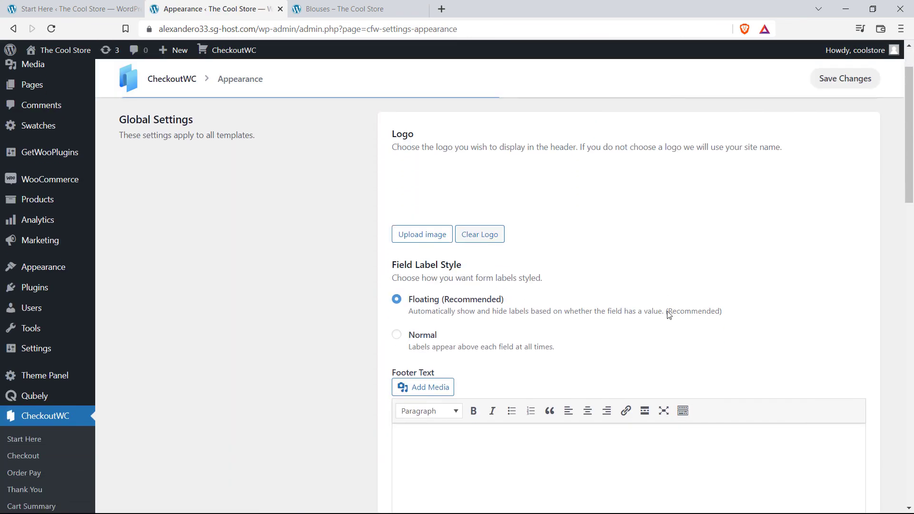
scroll(667, 306, "down", 4)
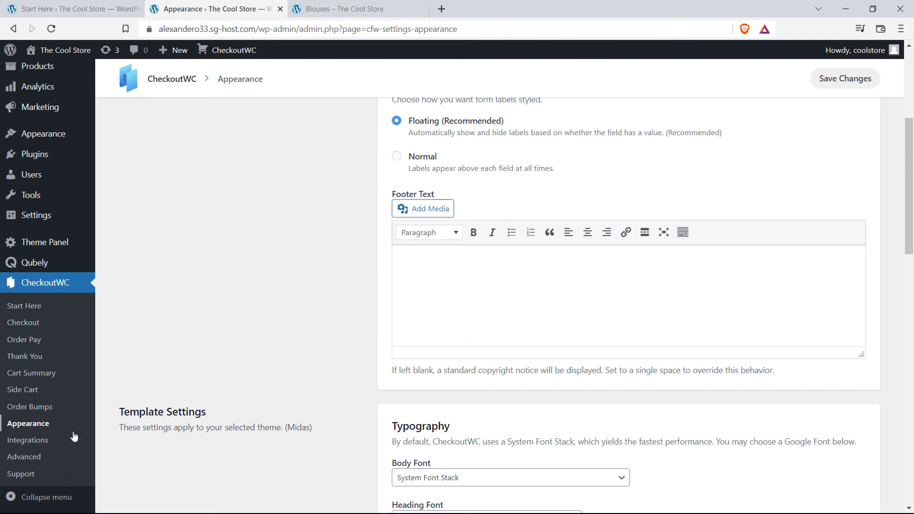
left_click(56, 440)
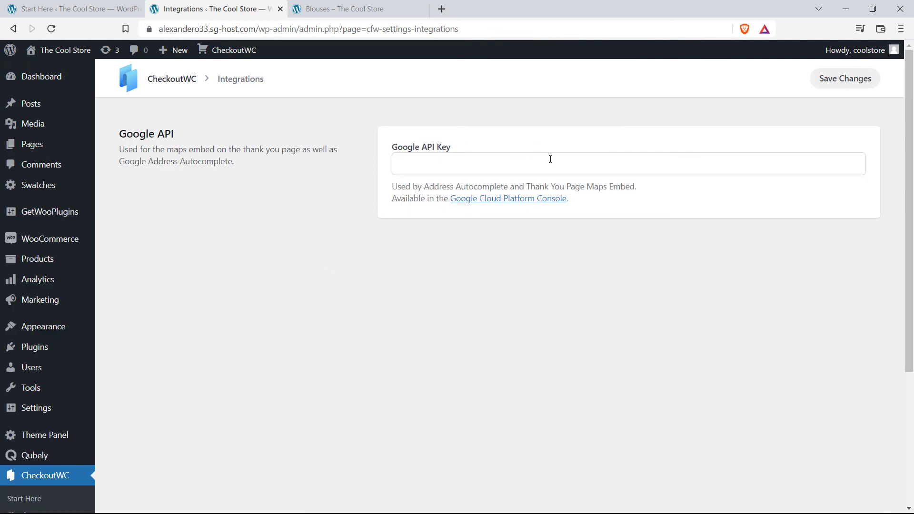
left_click(473, 167)
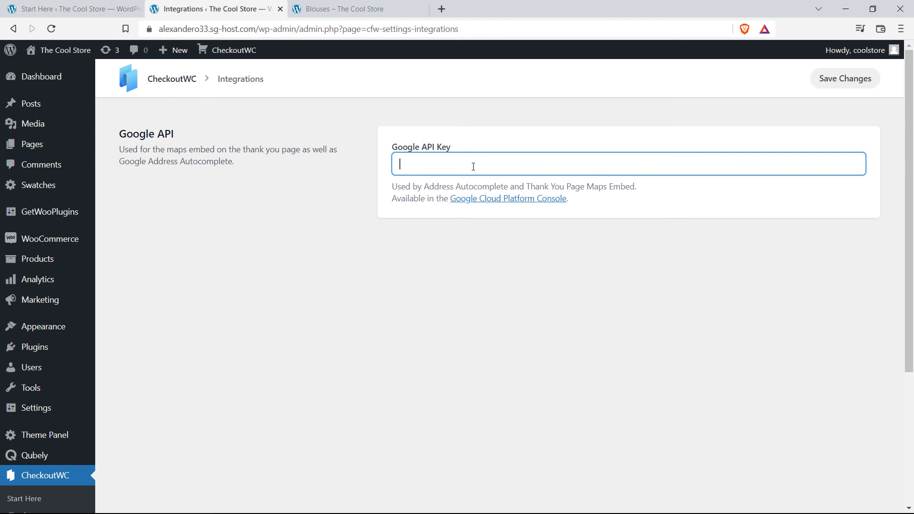
scroll(57, 384, "down", 4)
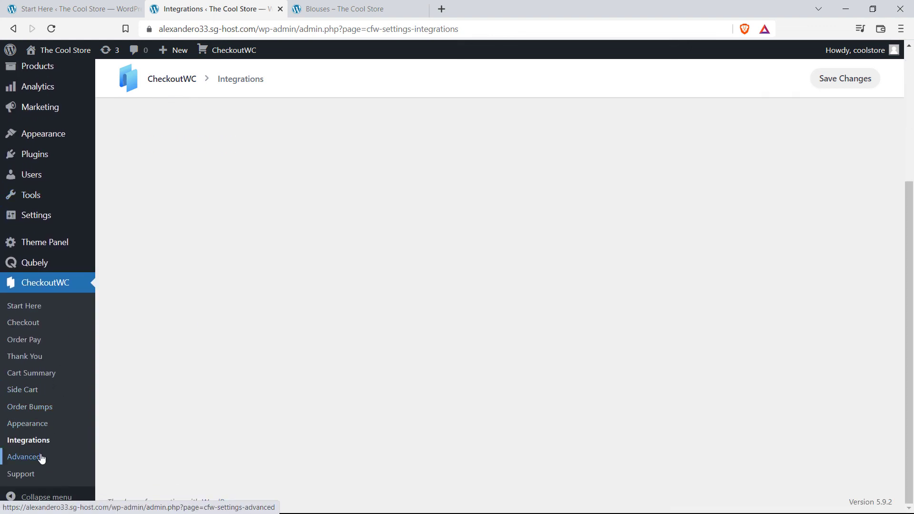
- Review CheckoutWC's Advanced settings, including the template loader and other options, and open the Support page
left_click(41, 457)
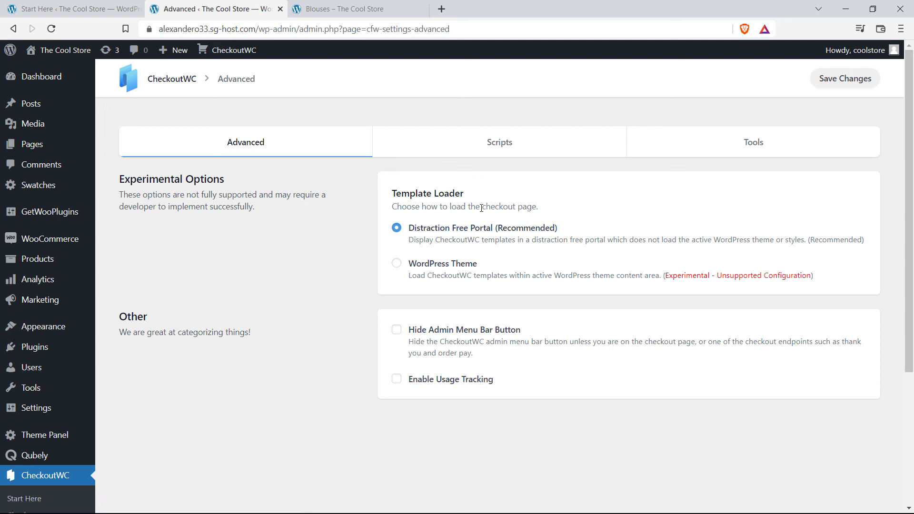
scroll(79, 325, "down", 3)
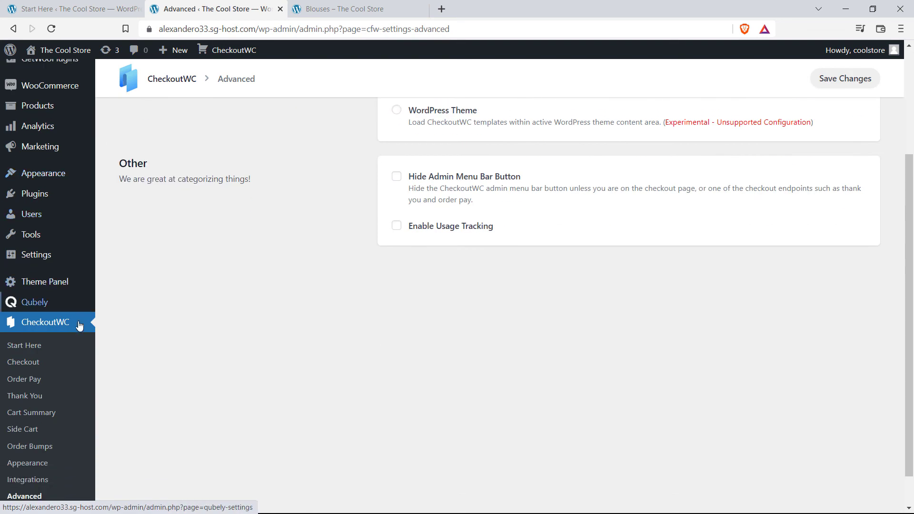
left_click(29, 477)
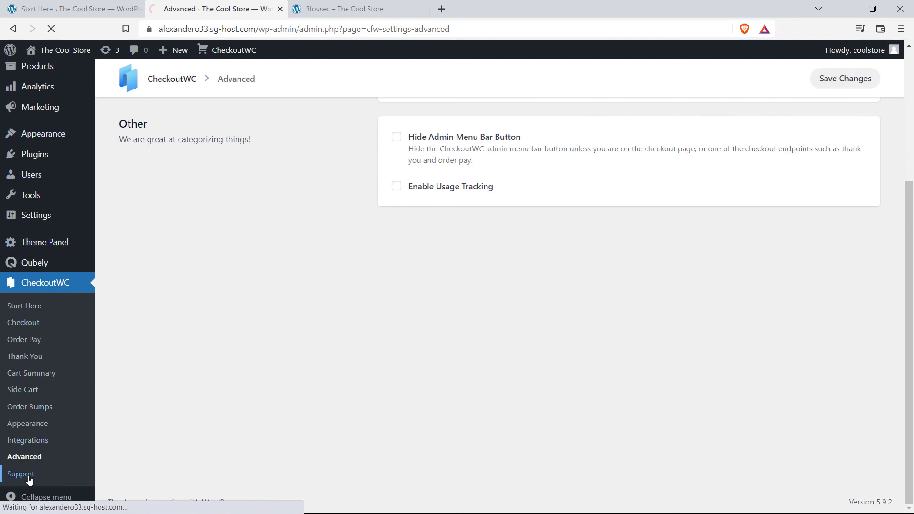
- Open the CheckoutWC documentation from the Support page and look through the knowledge base's popular articles and categories
scroll(244, 208, "down", 1)
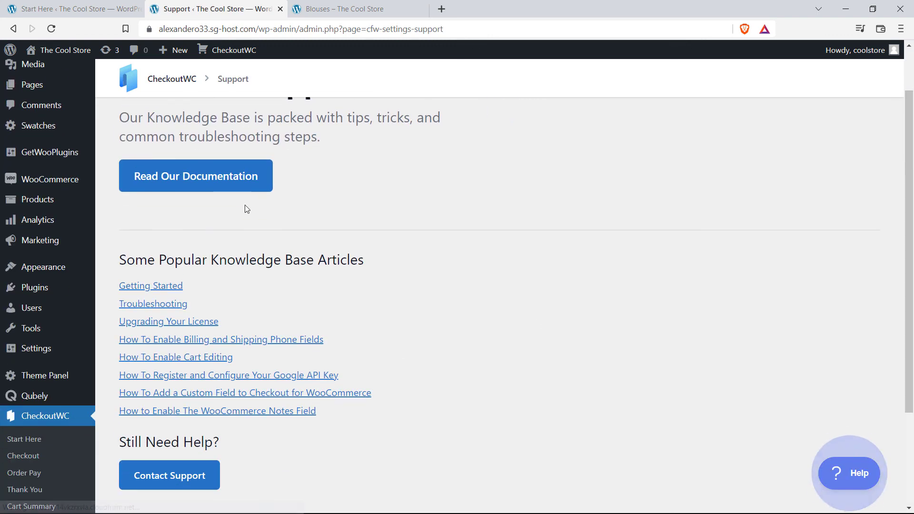
left_click(205, 181)
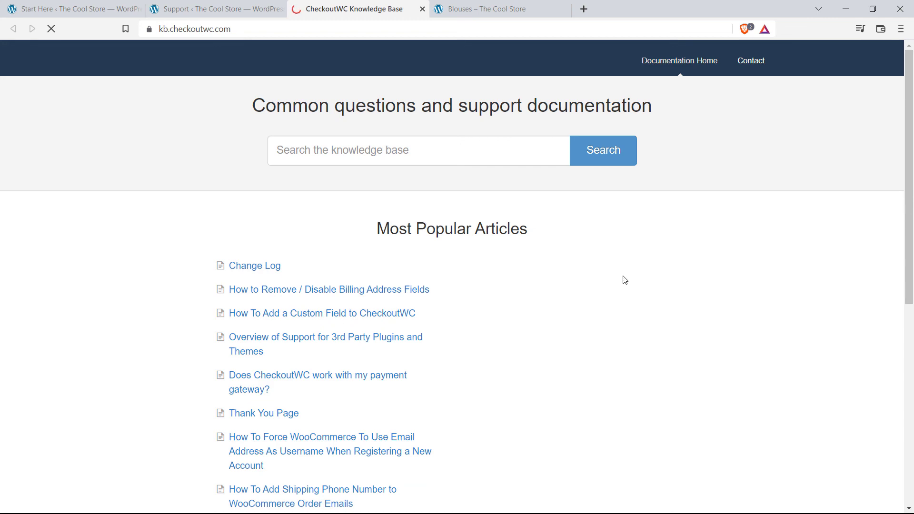
scroll(624, 280, "down", 1)
scroll(624, 280, "down", 1)
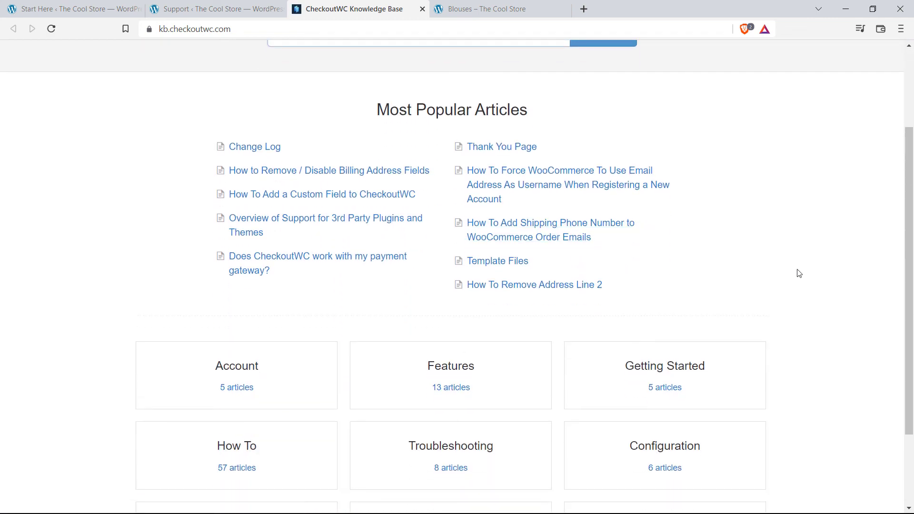
scroll(816, 307, "up", 2)
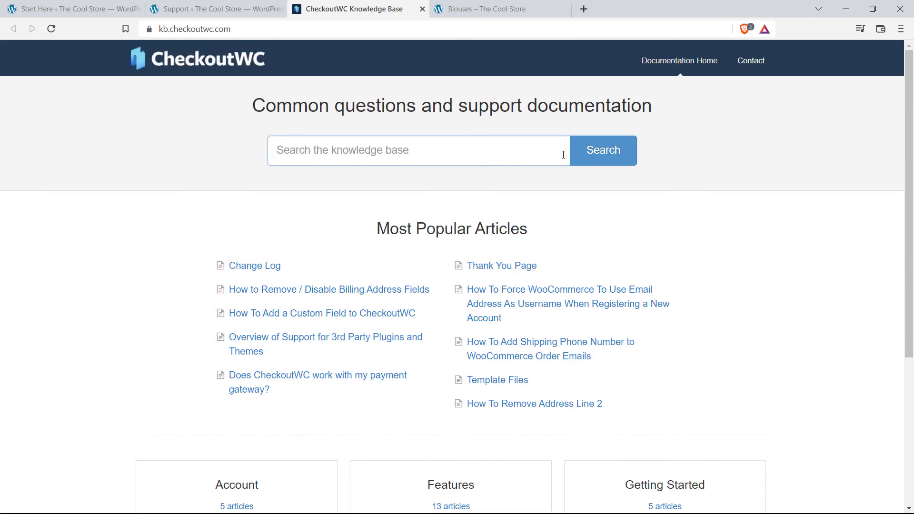
- Return to CheckoutWC's Start Here page and review its setup steps back up to the license key section
left_click(79, 8)
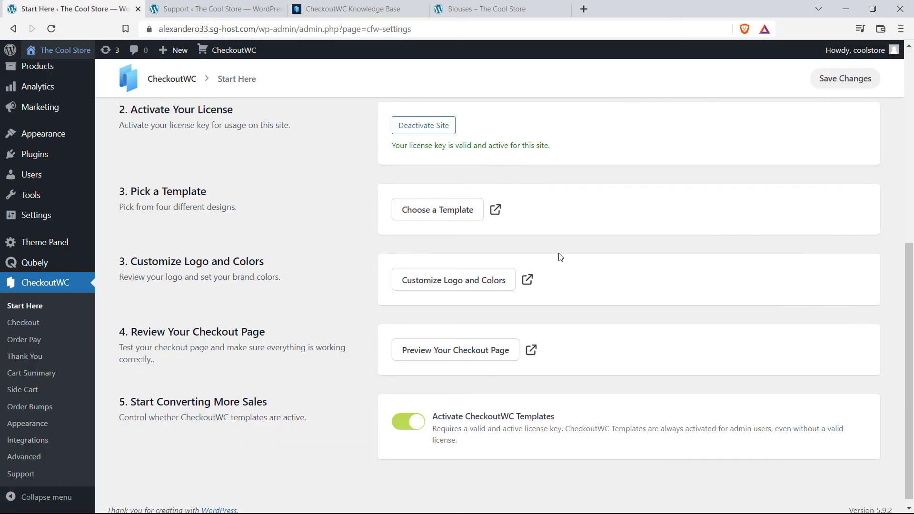
scroll(567, 264, "up", 5)
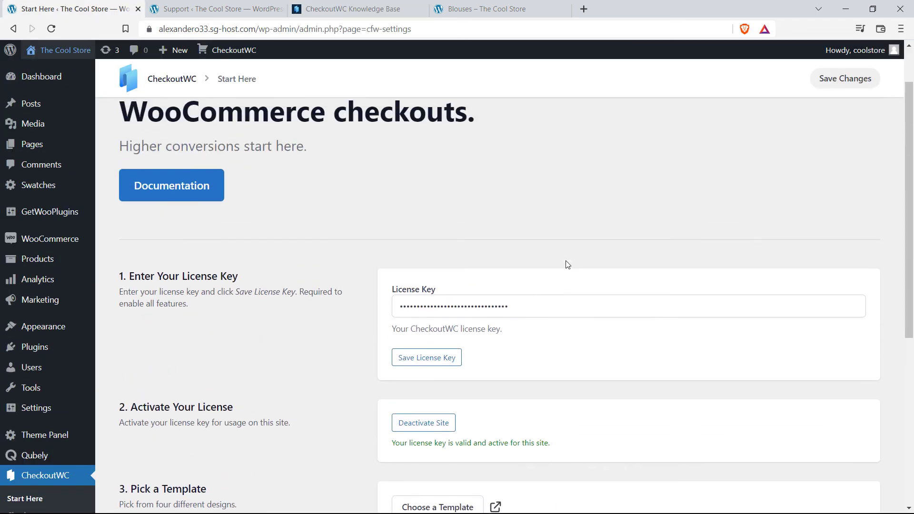